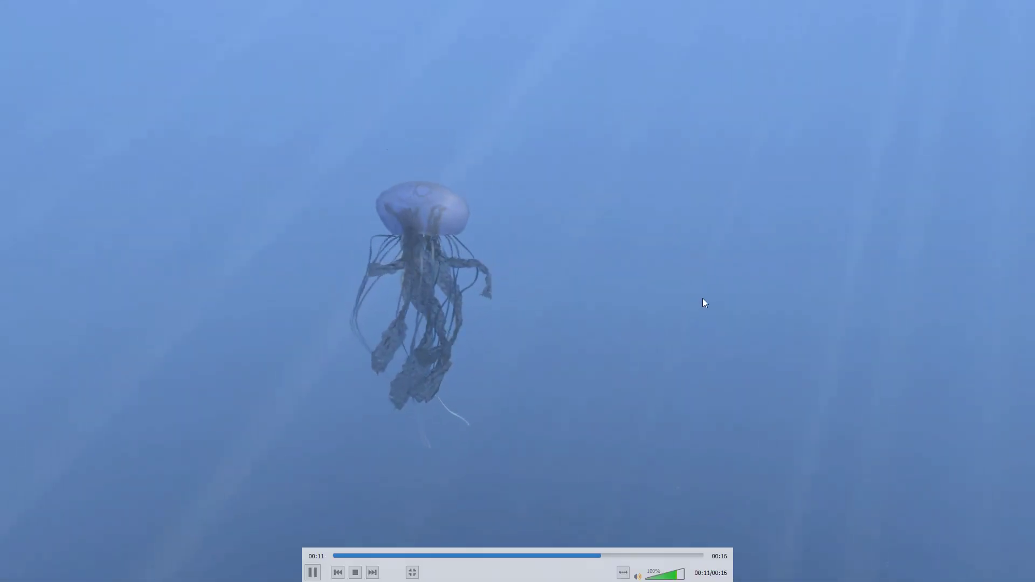
Step: Leave the full-screen jellyfish video for Maya and inspect the jelly_ncloth bell, the fluff_ncloth arms and the stinger curves around them
click(576, 227)
key(Escape)
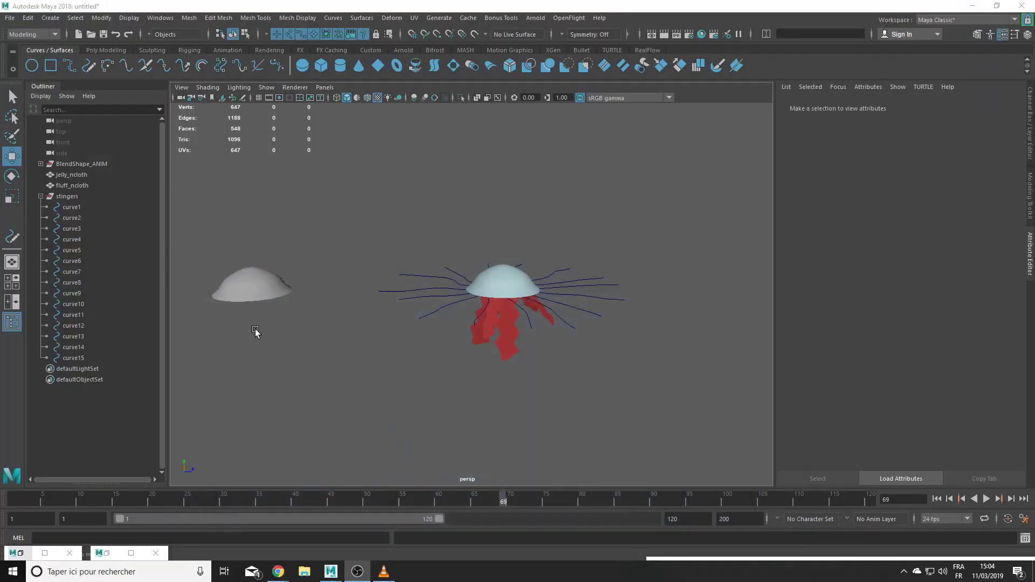
alt+drag(568, 320, 522, 277)
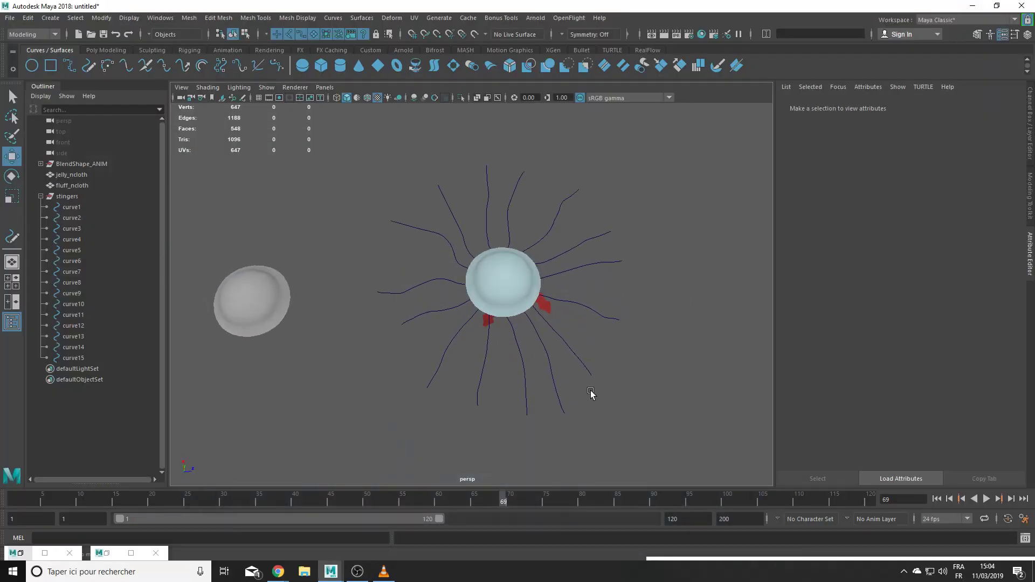
alt+drag(591, 394, 561, 346)
click(522, 282)
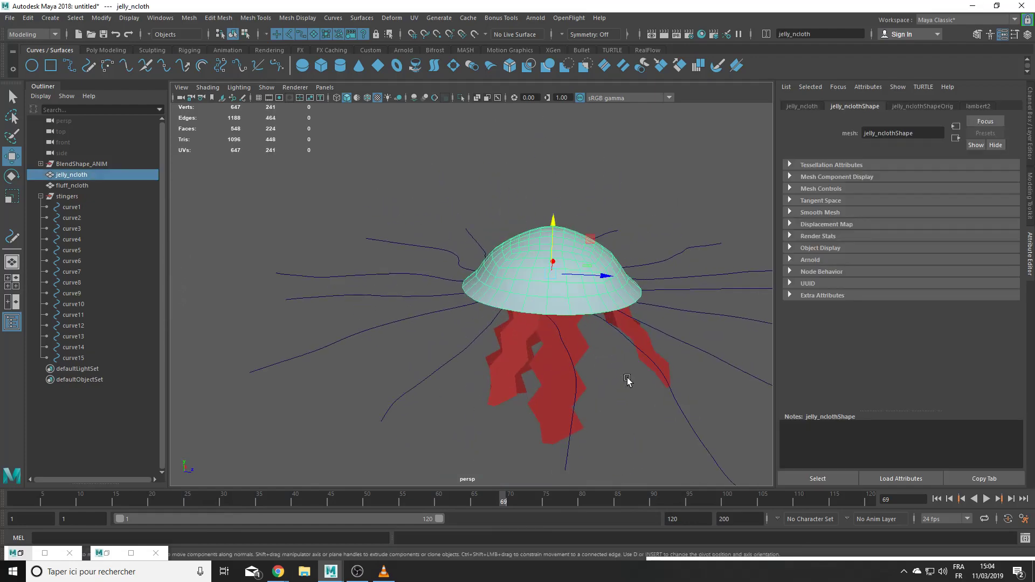
mouse_move(627, 378)
alt+mouse_down()
mouse_move(609, 339)
mouse_move(623, 370)
alt+mouse_up()
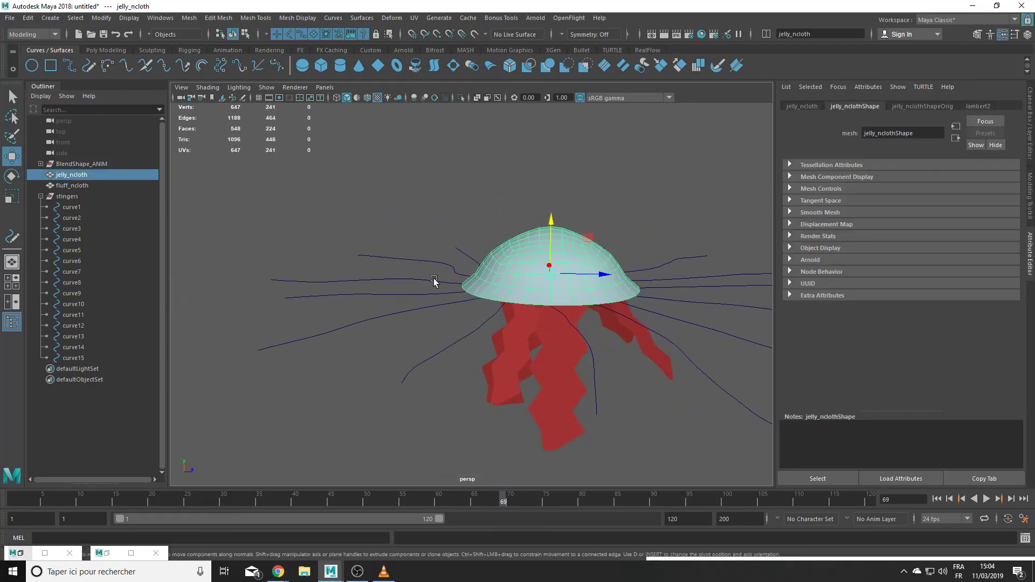
alt+drag(433, 281, 631, 246)
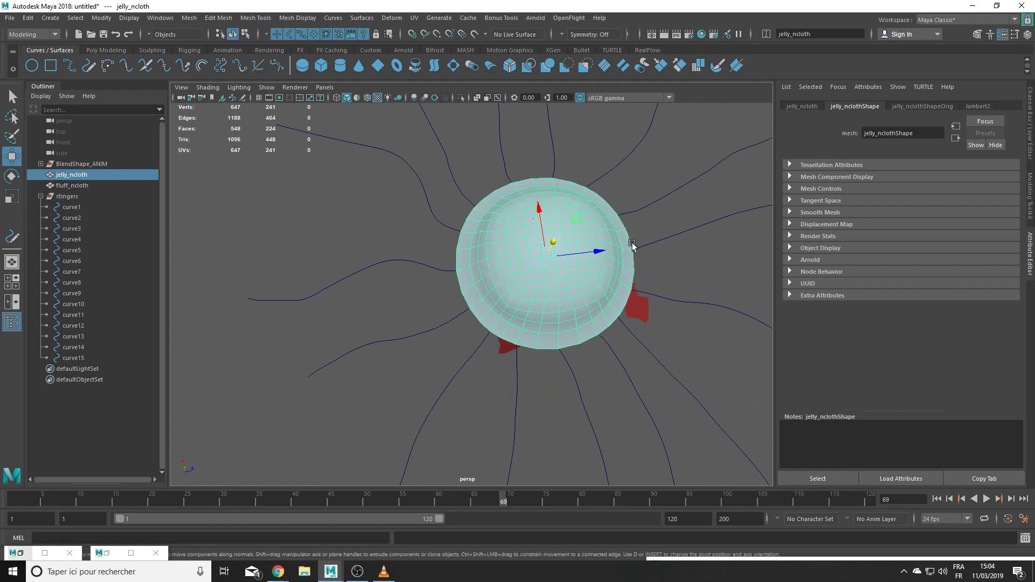
alt+drag(637, 199, 421, 283)
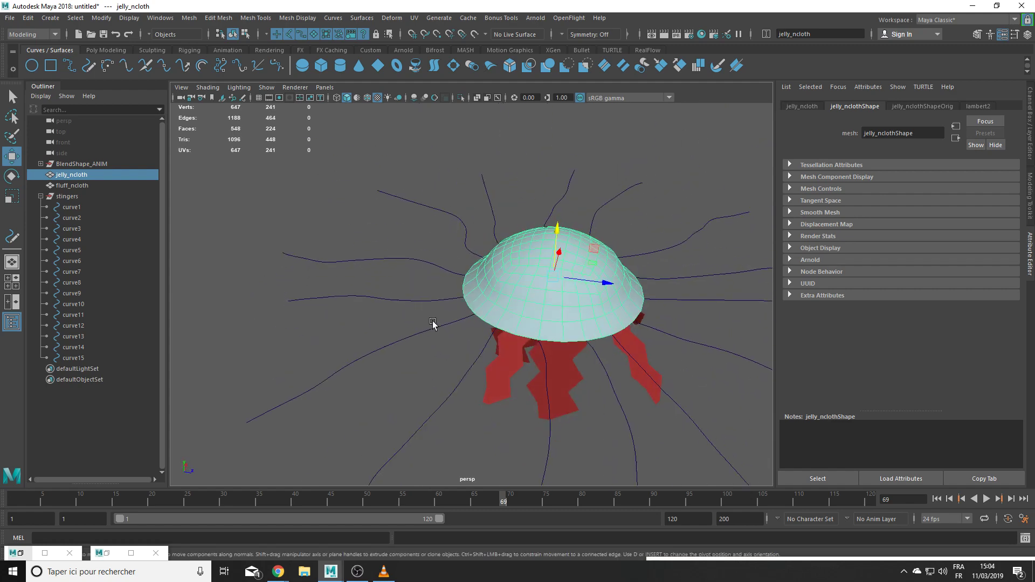
click(436, 300)
alt+drag(435, 318, 492, 229)
alt+drag(649, 395, 398, 231)
click(394, 266)
alt+drag(433, 308, 356, 287)
alt+drag(605, 361, 459, 340)
alt+middle_drag(459, 339, 512, 368)
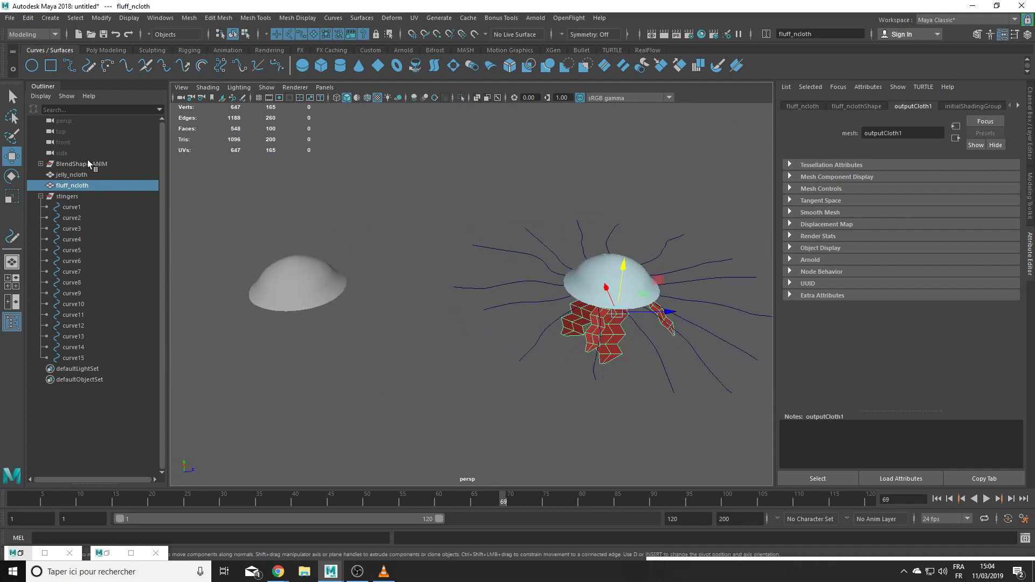
Step: Select the BlendShape_ANIM group and play its animation from the first frame
click(86, 164)
alt+drag(342, 316, 388, 310)
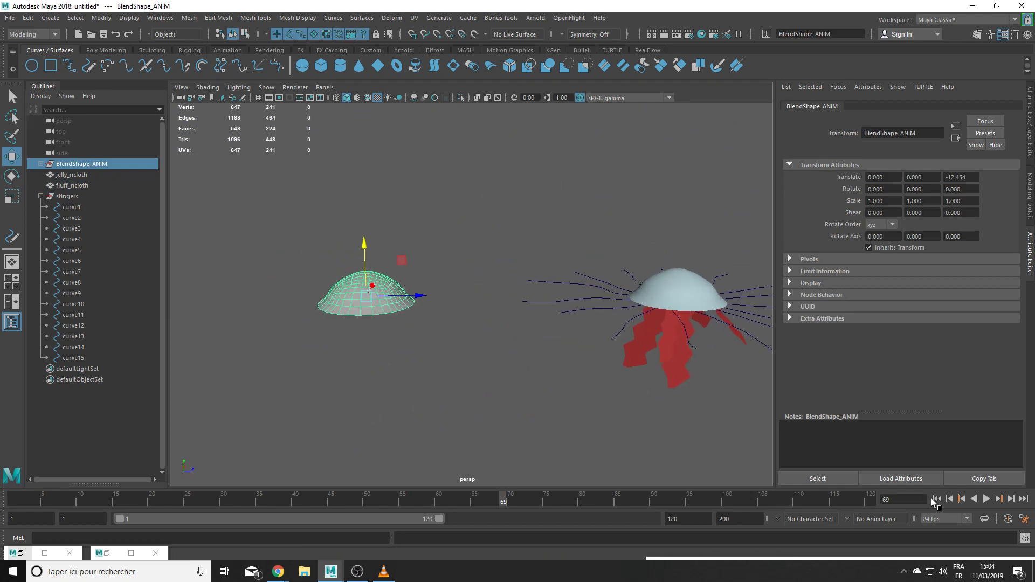
click(937, 499)
click(987, 499)
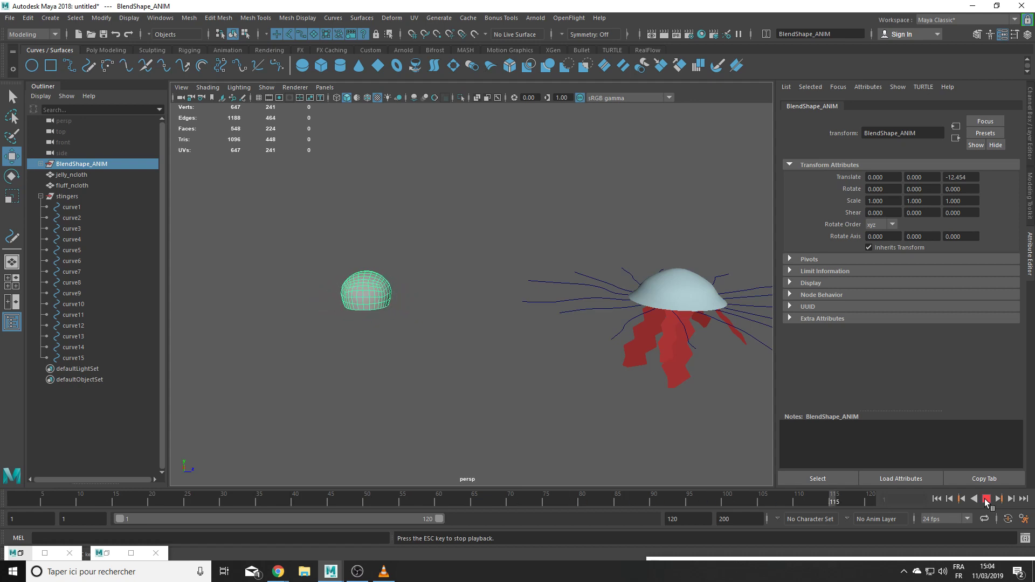
key(Escape)
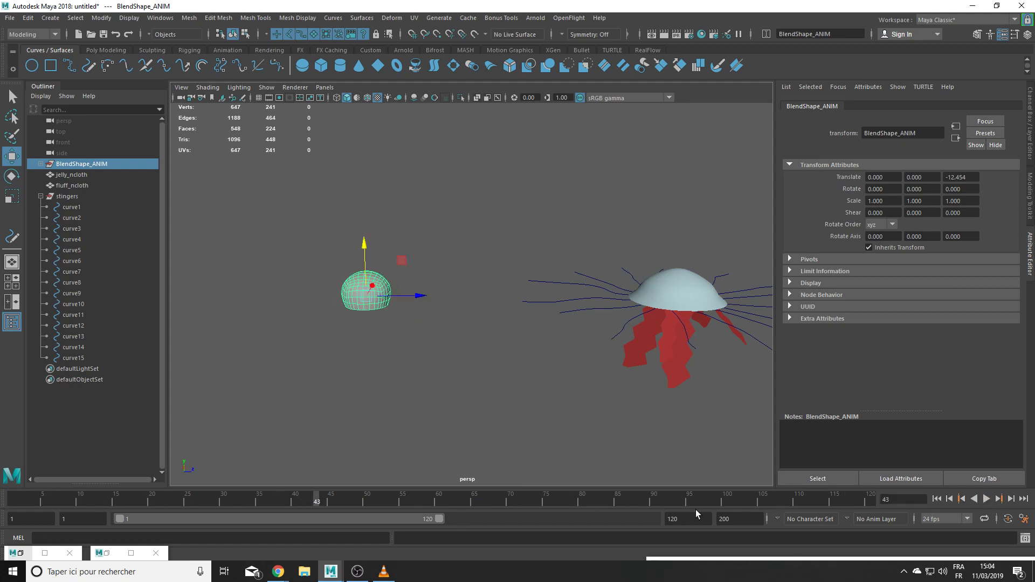
Step: Extend the playback range to frame 200 and play the bell's blend shape animation
drag(439, 519, 730, 521)
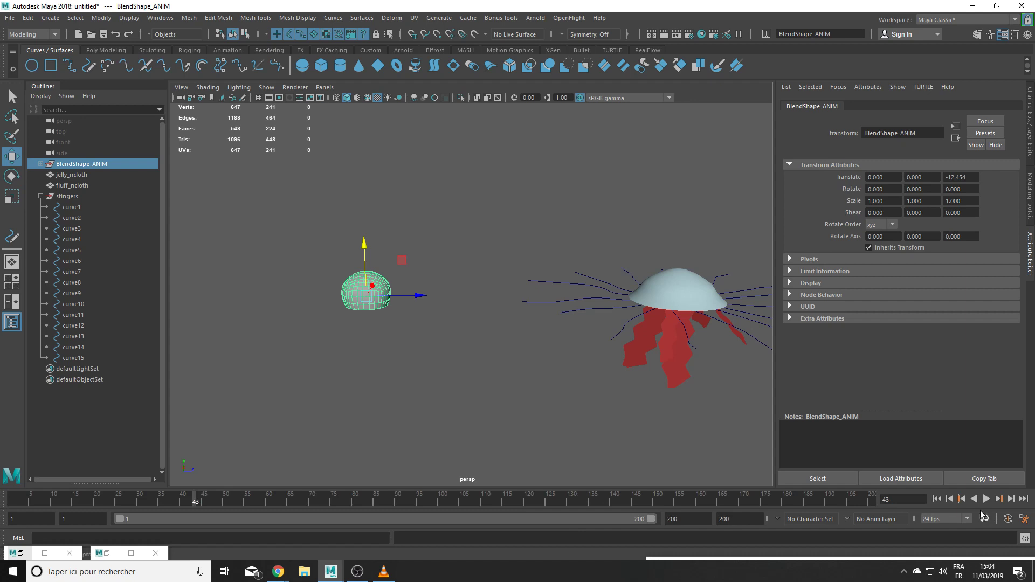
click(984, 499)
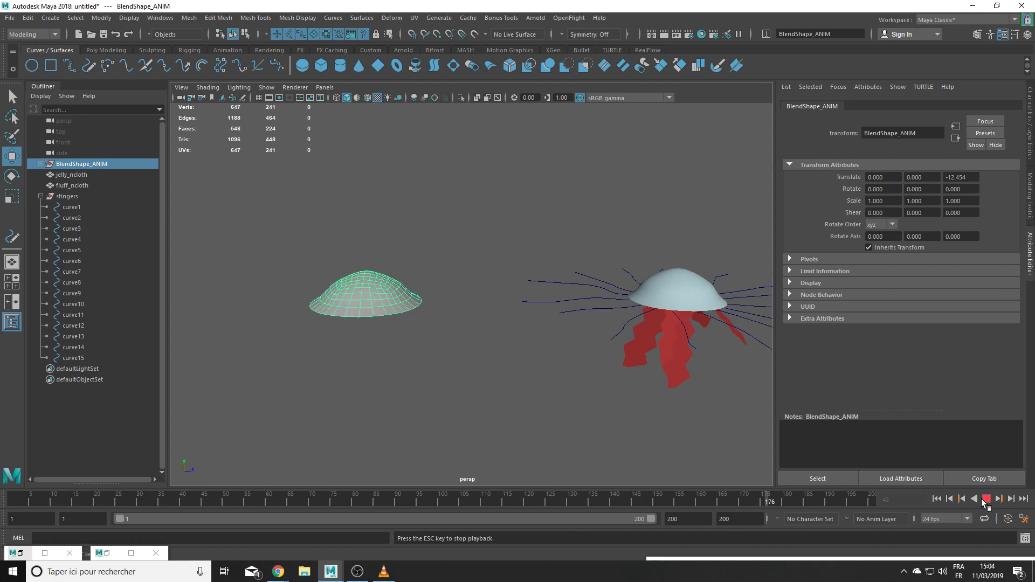
click(985, 499)
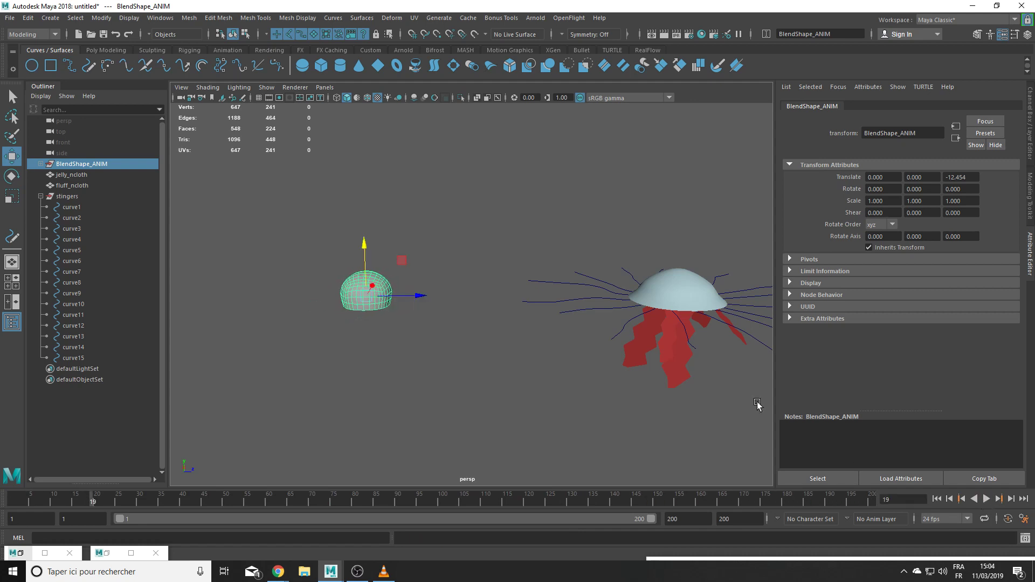
Step: Hide the stingers group so only the bell meshes and the red arms stay displayed
alt+middle_drag(587, 362, 406, 369)
alt+drag(380, 395, 377, 398)
alt+middle_drag(476, 380, 500, 348)
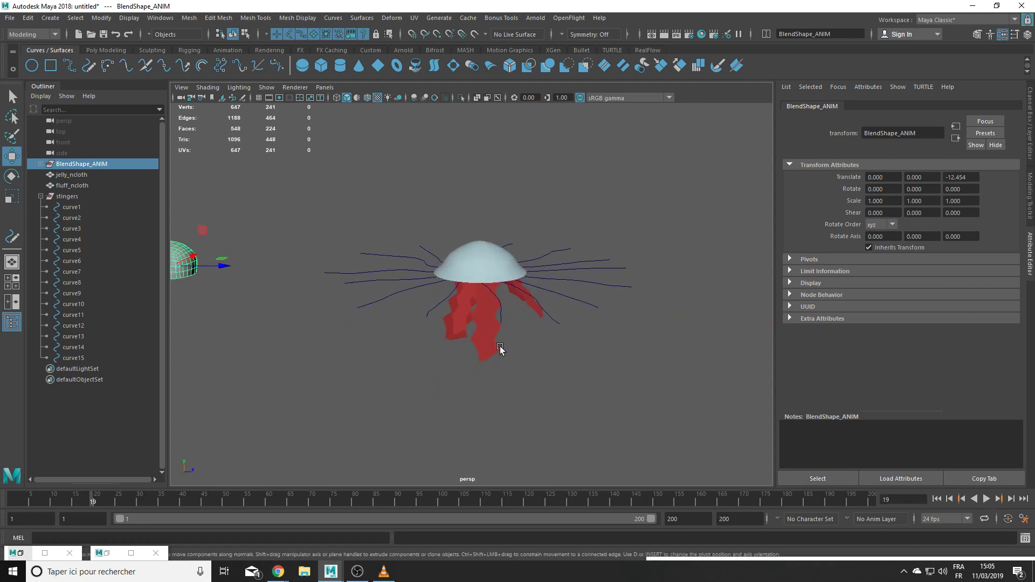
alt+drag(499, 349, 451, 390)
alt+middle_drag(451, 392, 534, 392)
click(70, 195)
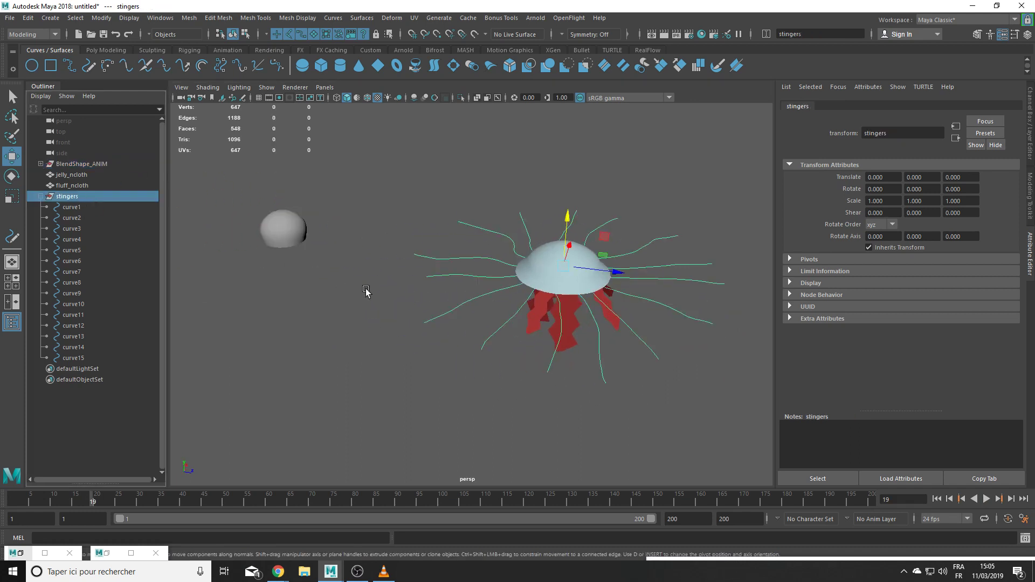
key(ctrl+h)
Step: Convert the jelly_ncloth and fluff_ncloth meshes into nCloth objects
alt+drag(563, 394, 555, 259)
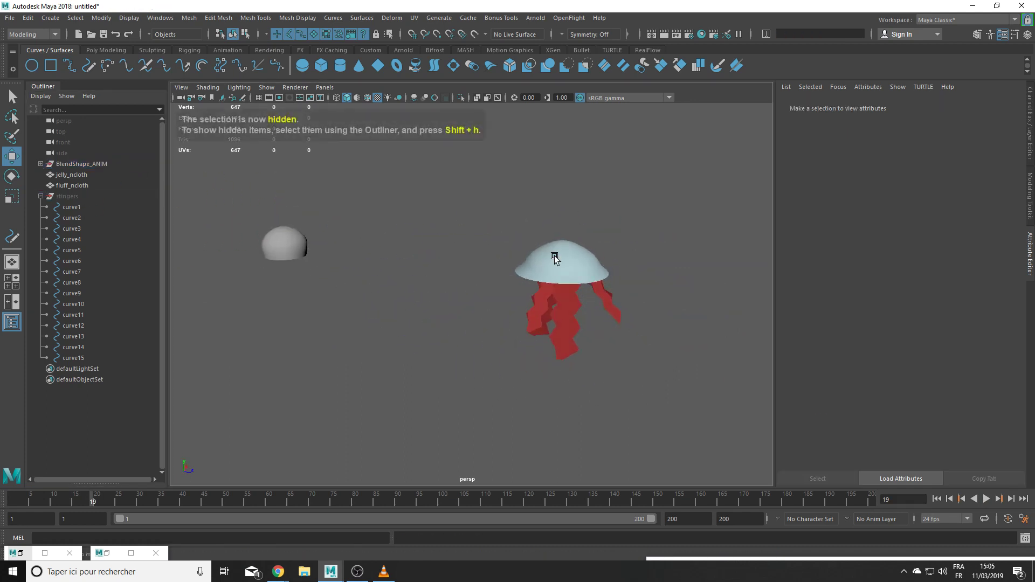
click(555, 264)
shift+click(563, 308)
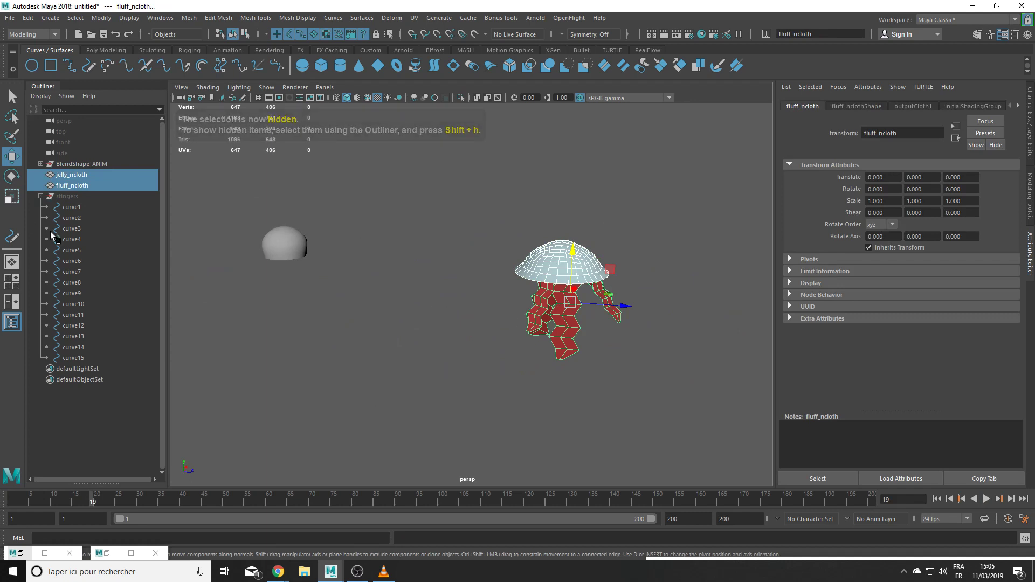
click(288, 248)
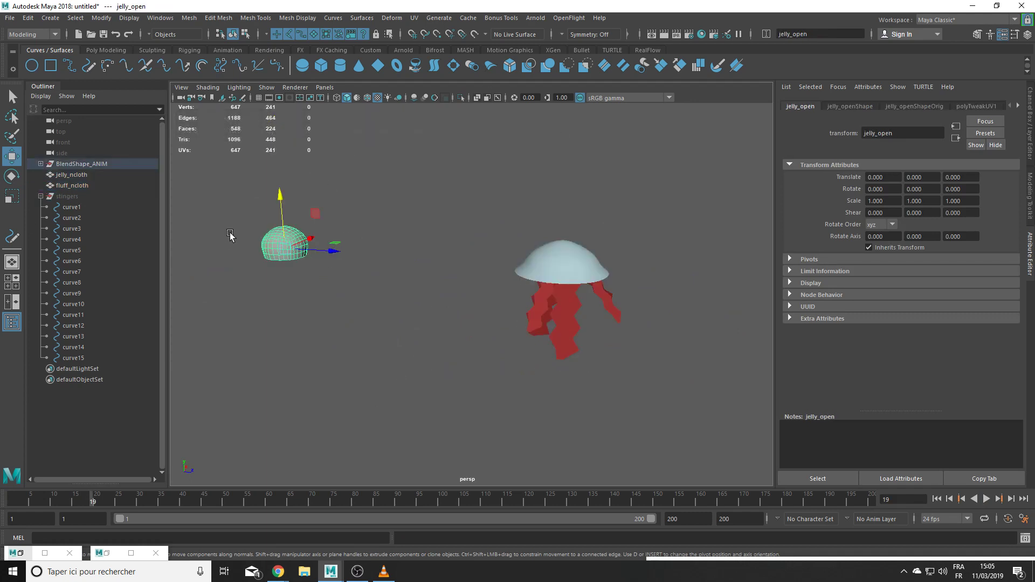
click(584, 253)
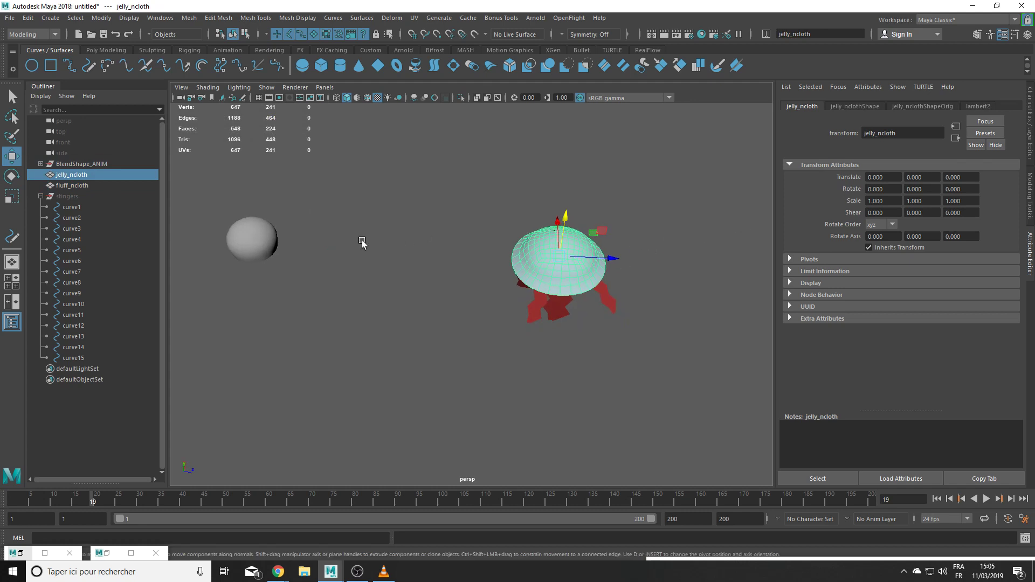
shift+click(550, 296)
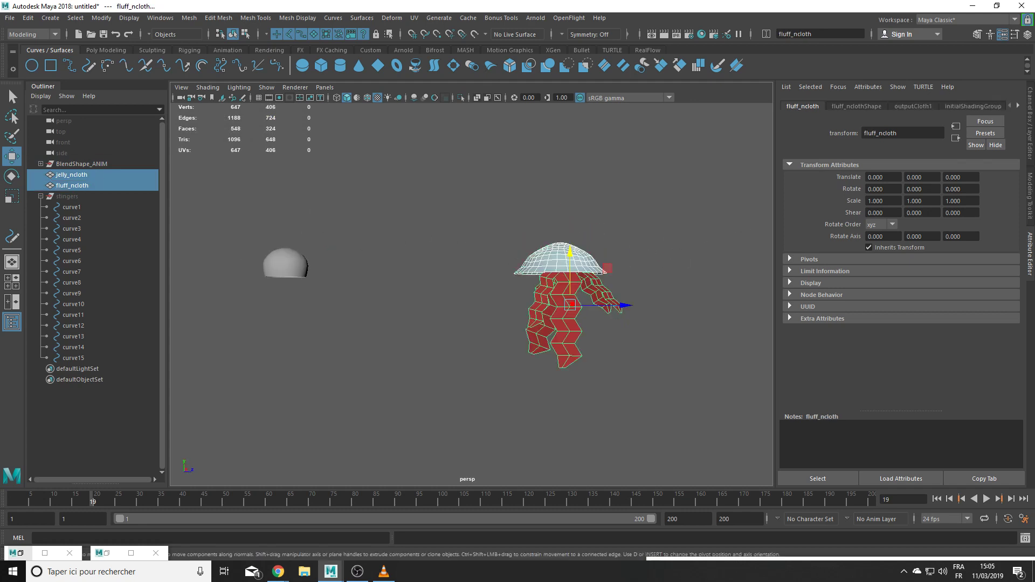
click(301, 50)
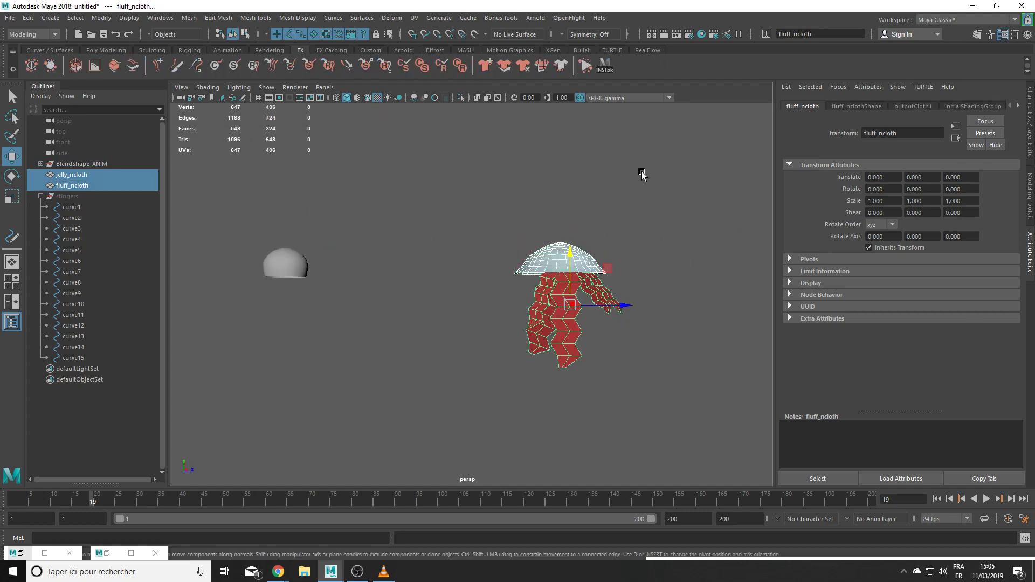
click(483, 66)
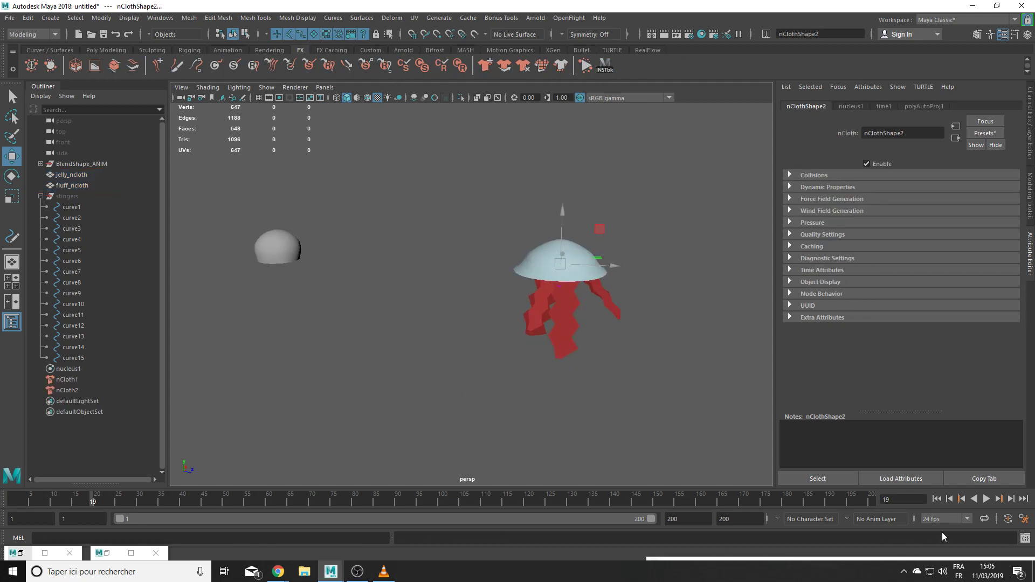
Step: Select nucleus1, play the nCloth simulation from frame 1, and rewind to the start
click(937, 499)
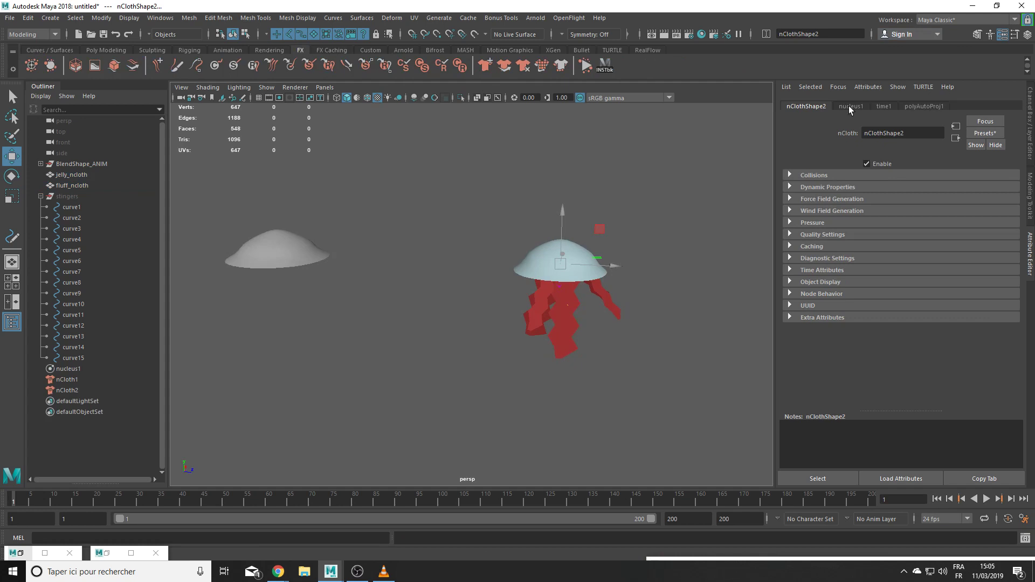
click(73, 368)
click(986, 499)
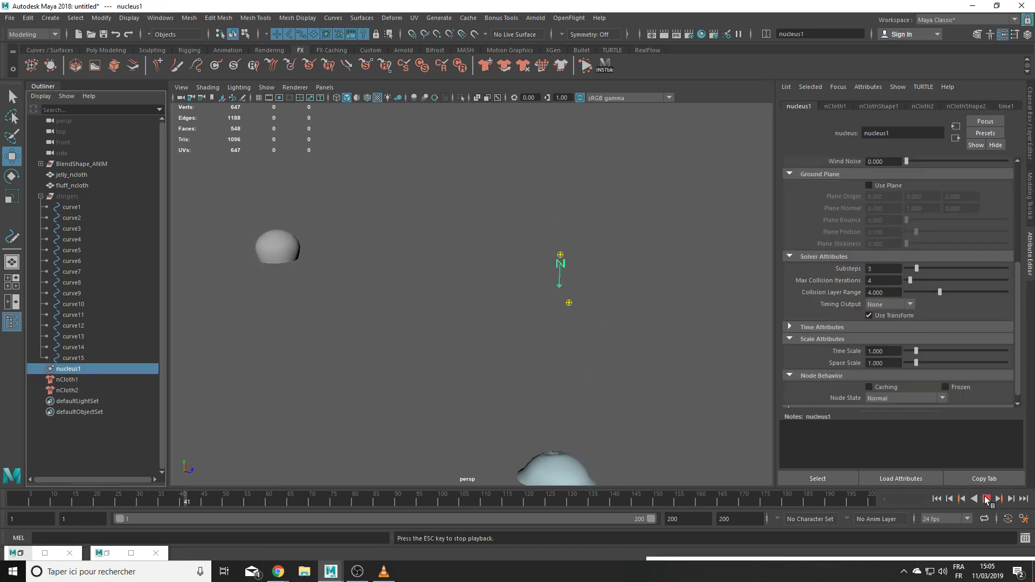
scroll(550, 386, down, 6)
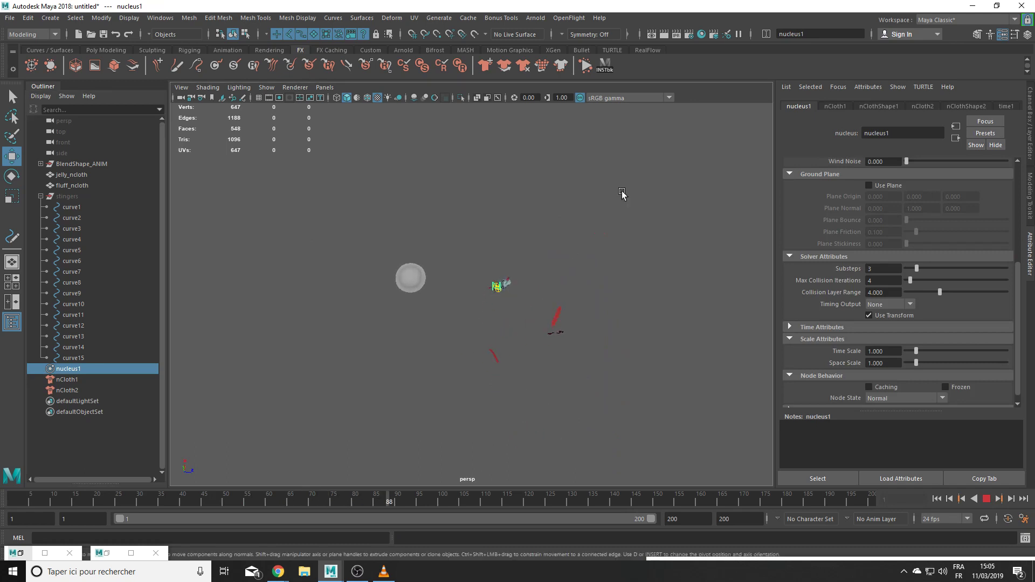
click(986, 499)
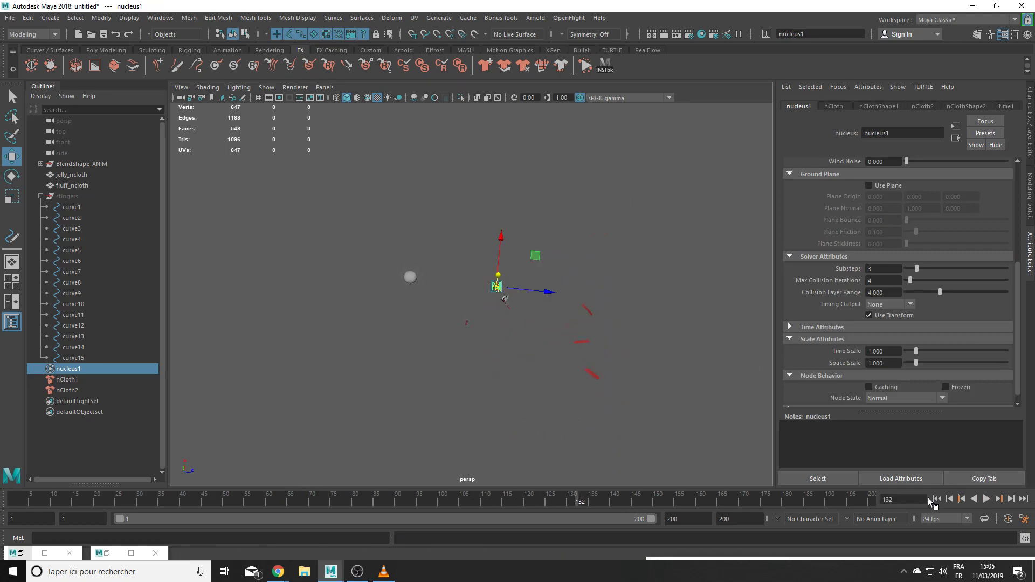
click(936, 499)
Step: Set the Space Scale of nucleus1 to 0.3
alt+drag(537, 416, 473, 368)
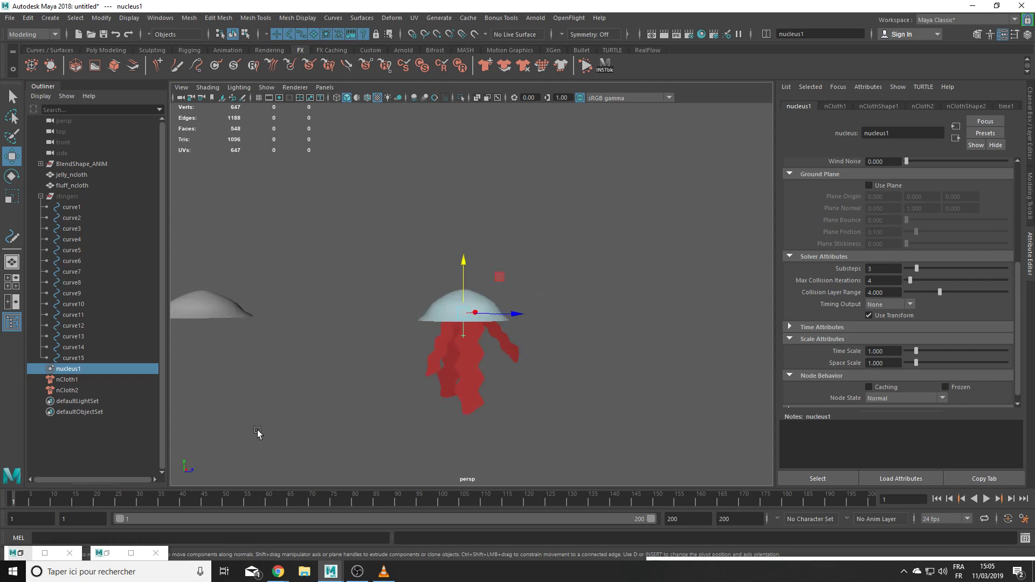
scroll(821, 371, up, 10)
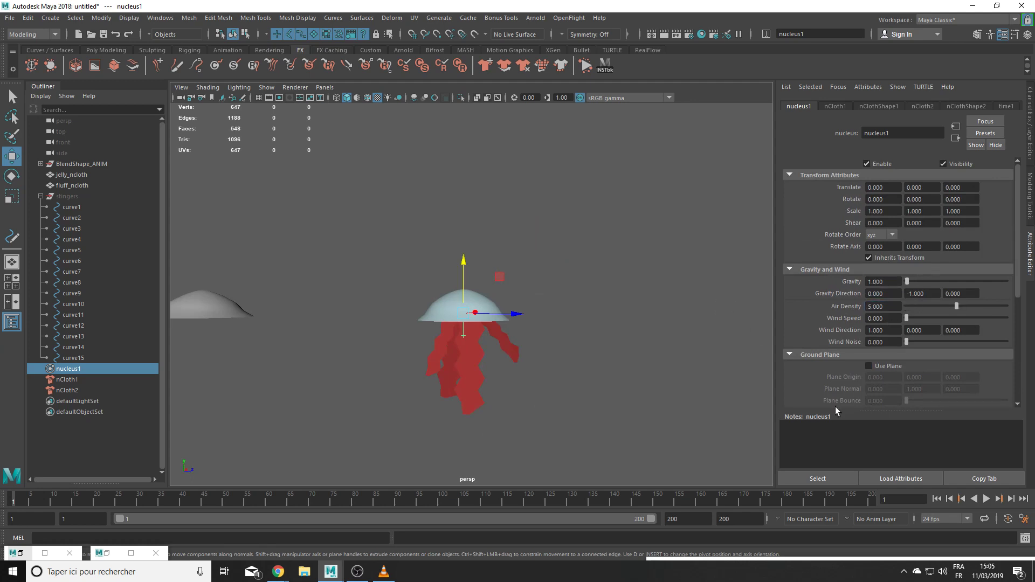
scroll(894, 333, down, 8)
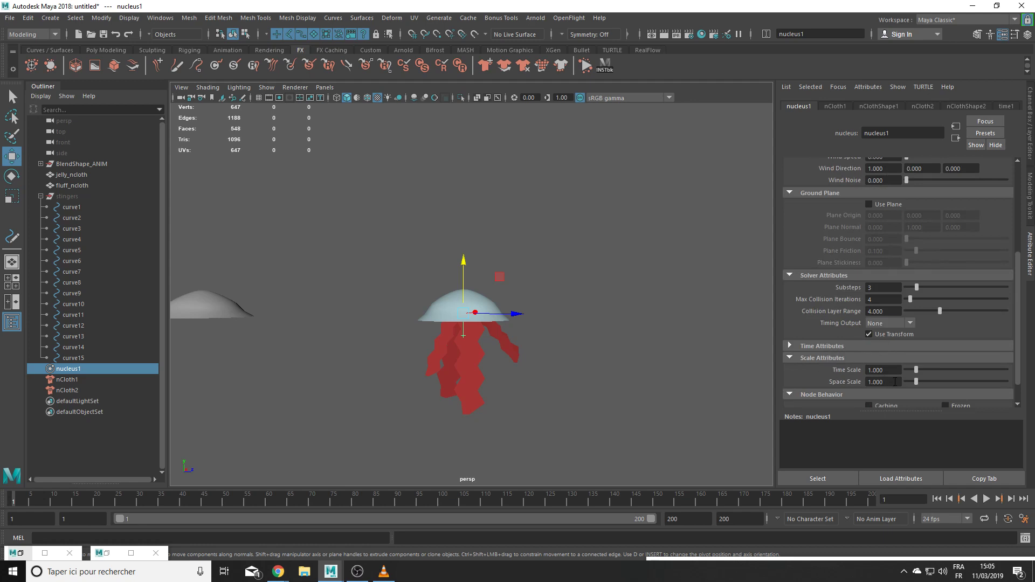
text(.3)
key(Return)
Step: Play the simulation with the reduced space scale and rewind it to frame 1
click(988, 503)
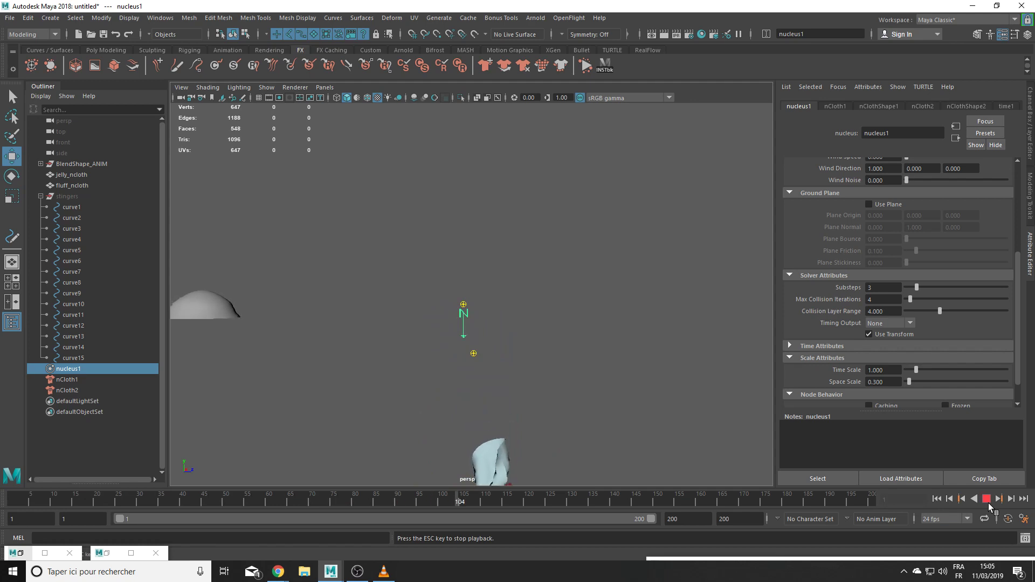
click(986, 499)
click(936, 499)
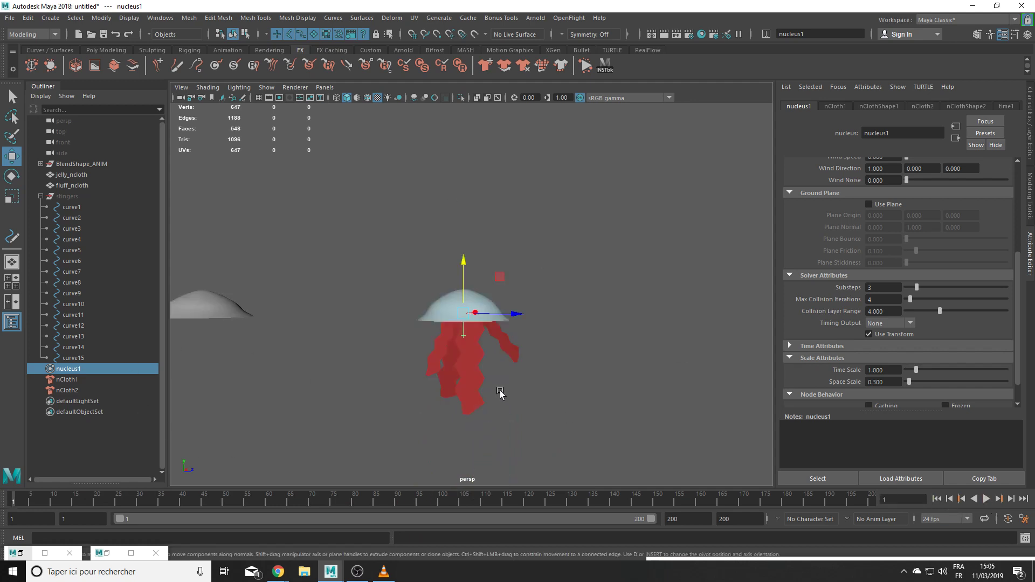
Step: Create a Component to Component nConstraint between fluff_ncloth and jelly_ncloth using the FX menu set
click(467, 373)
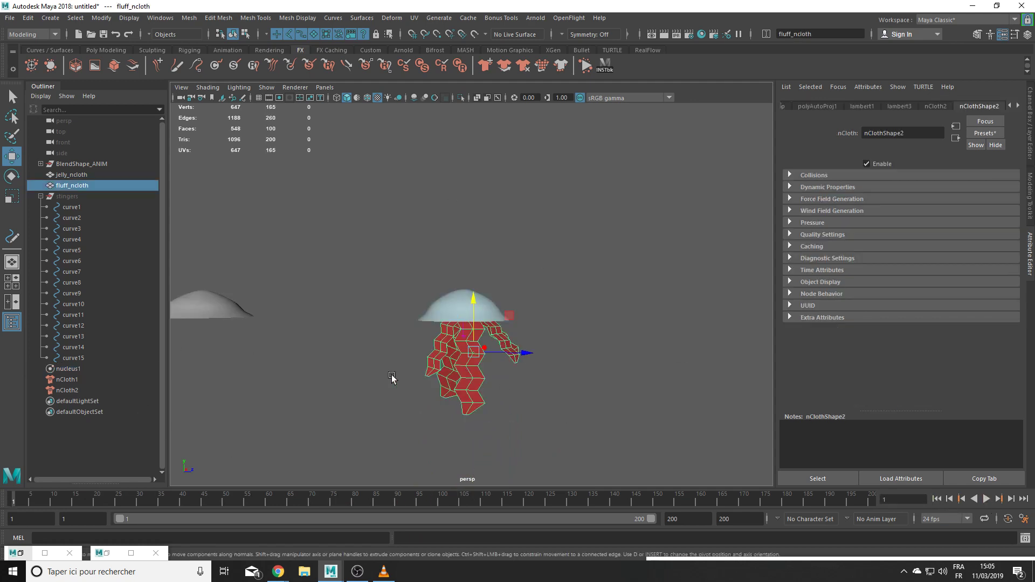
shift+click(454, 306)
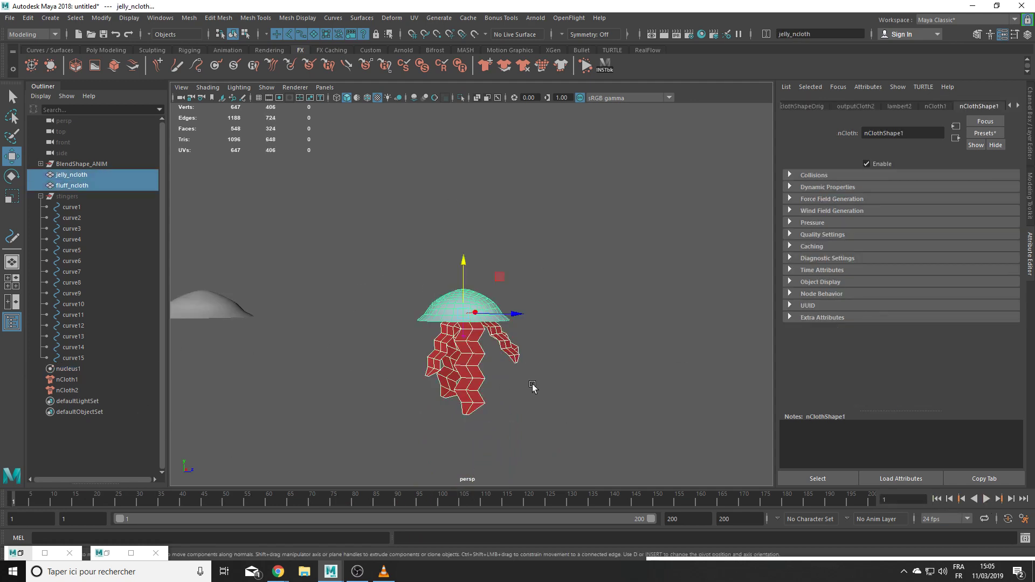
click(40, 34)
click(25, 73)
click(302, 19)
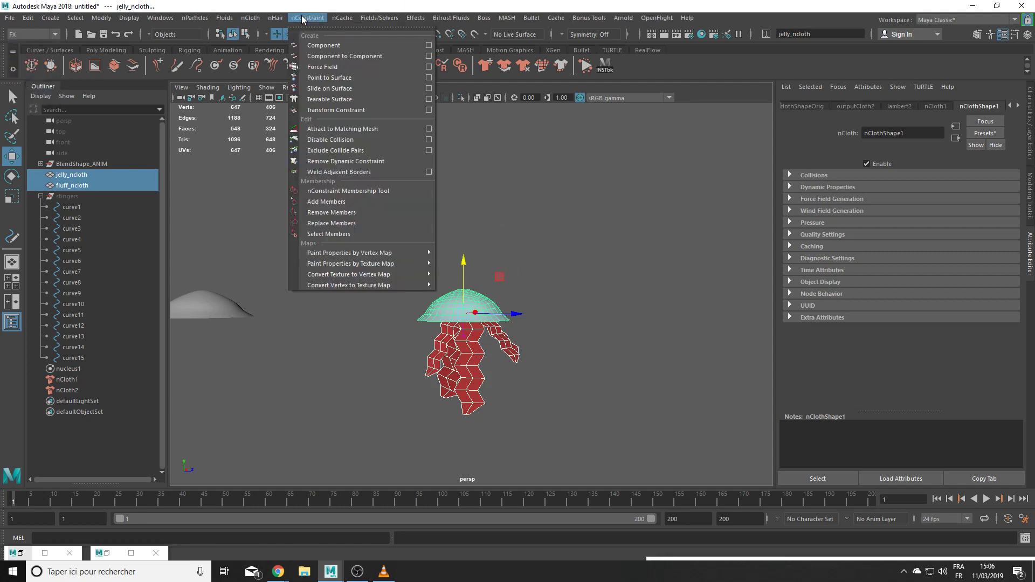
click(331, 56)
scroll(438, 362, up, 5)
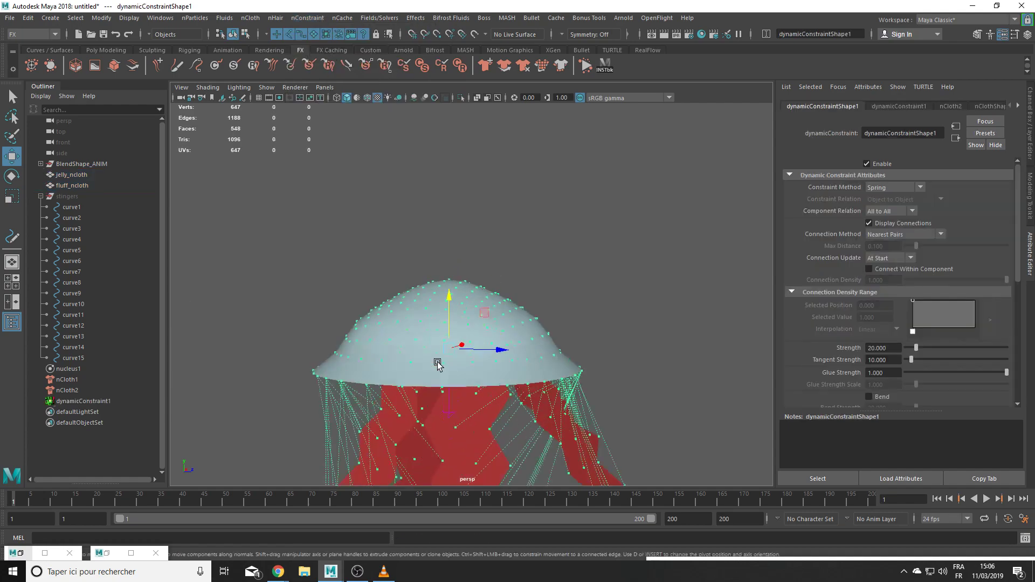
Step: Select dynamicConstraint1 and set its Connection Method to Within Max Distance
alt+drag(431, 344, 438, 333)
alt+middle_drag(439, 333, 476, 246)
alt+drag(477, 245, 544, 306)
click(95, 402)
scroll(473, 301, down, 4)
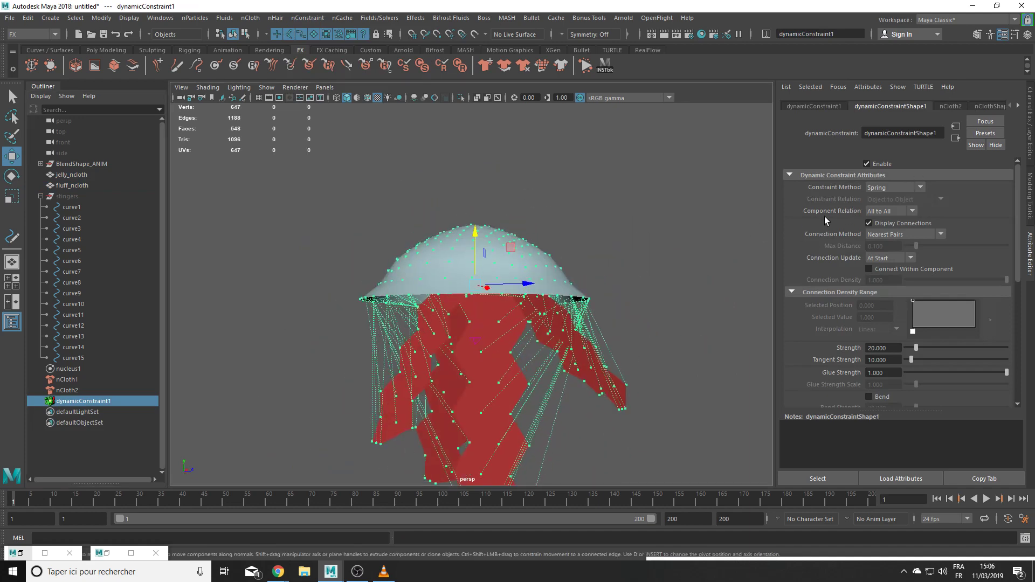
click(902, 233)
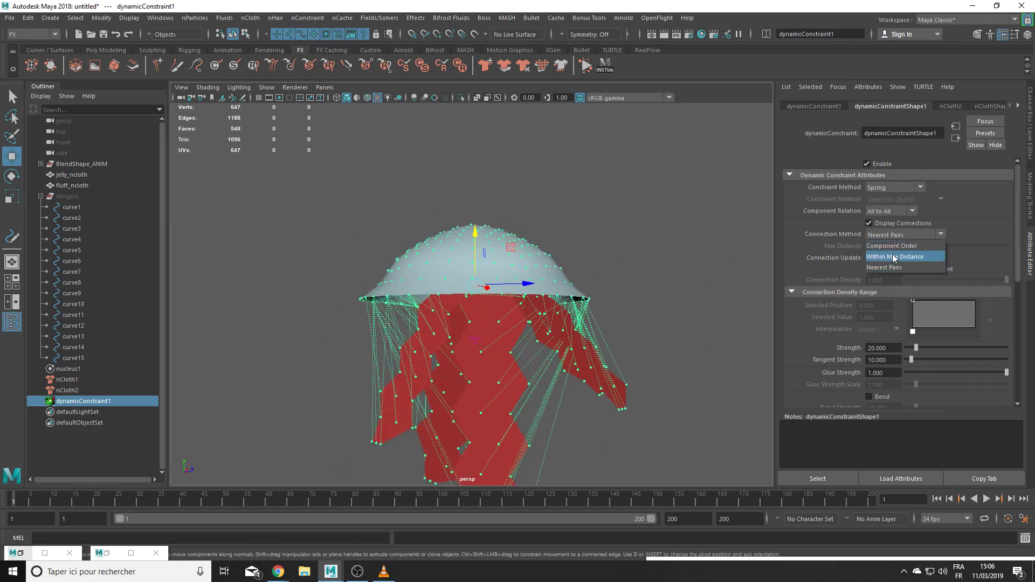
click(894, 257)
Step: Set the Max Distance of dynamicConstraint1 to about 0.293, checking the connections between bell and arms
alt+drag(528, 330, 640, 297)
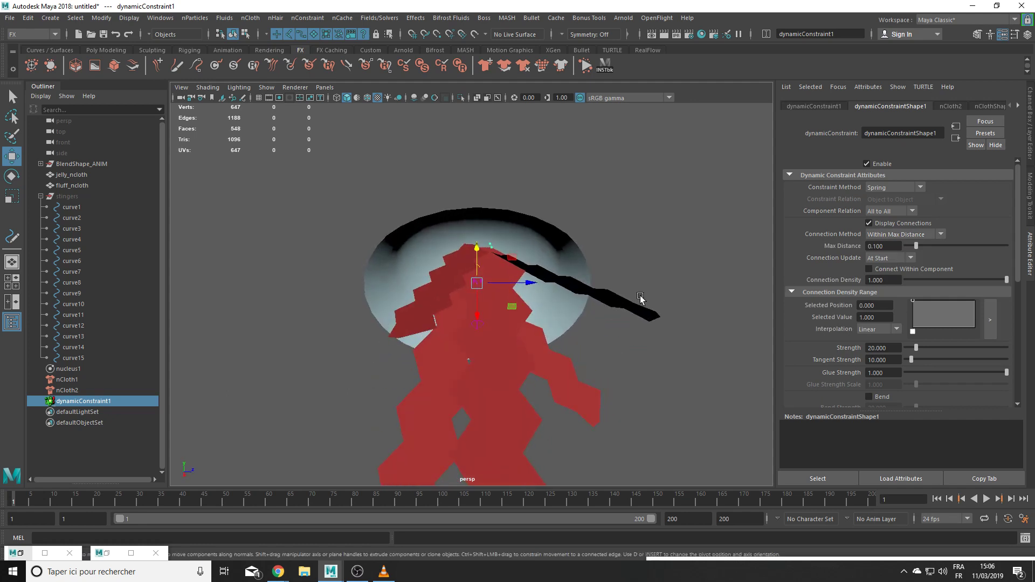
drag(916, 245, 935, 245)
alt+drag(574, 284, 750, 352)
alt+right_drag(750, 351, 672, 390)
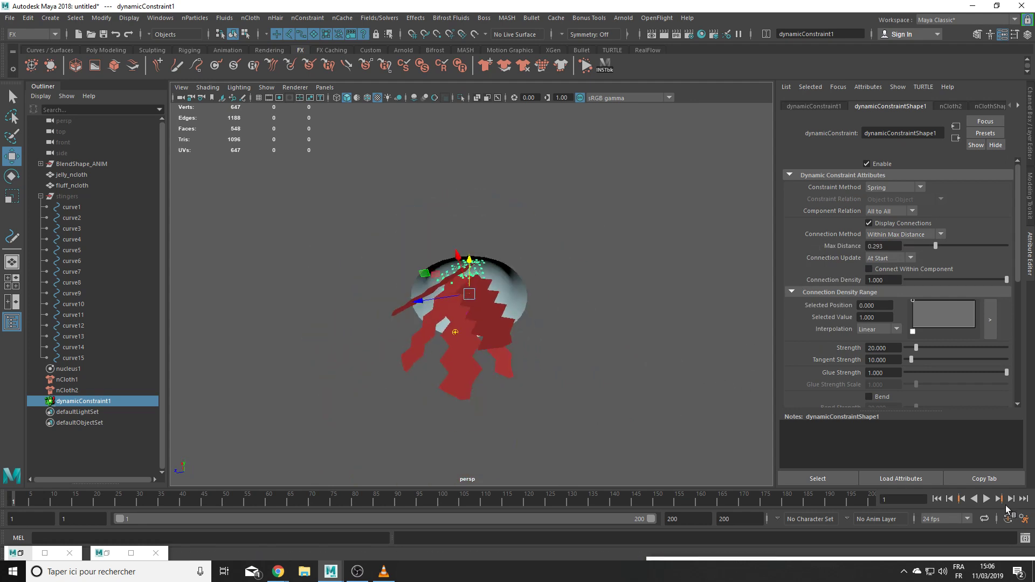
Step: Play the simulation with the distance-limited constraint and rewind it to frame 1
click(986, 499)
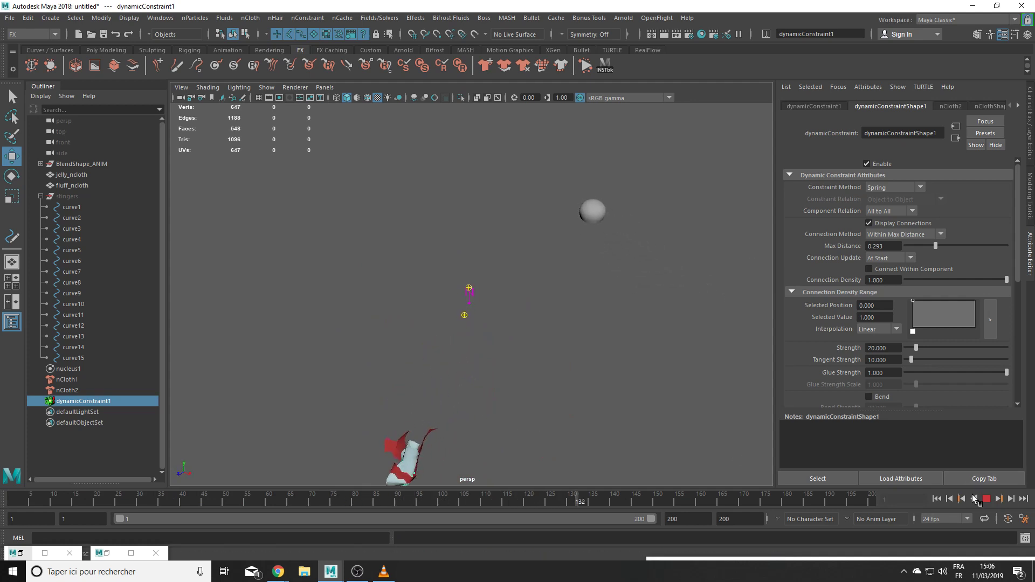
click(985, 499)
click(937, 498)
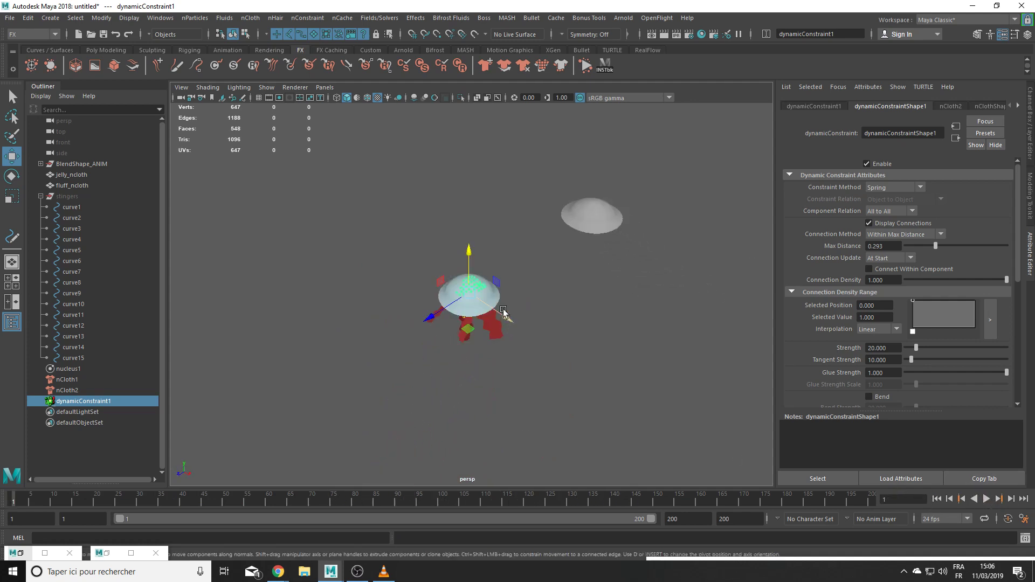
alt+drag(504, 314, 626, 360)
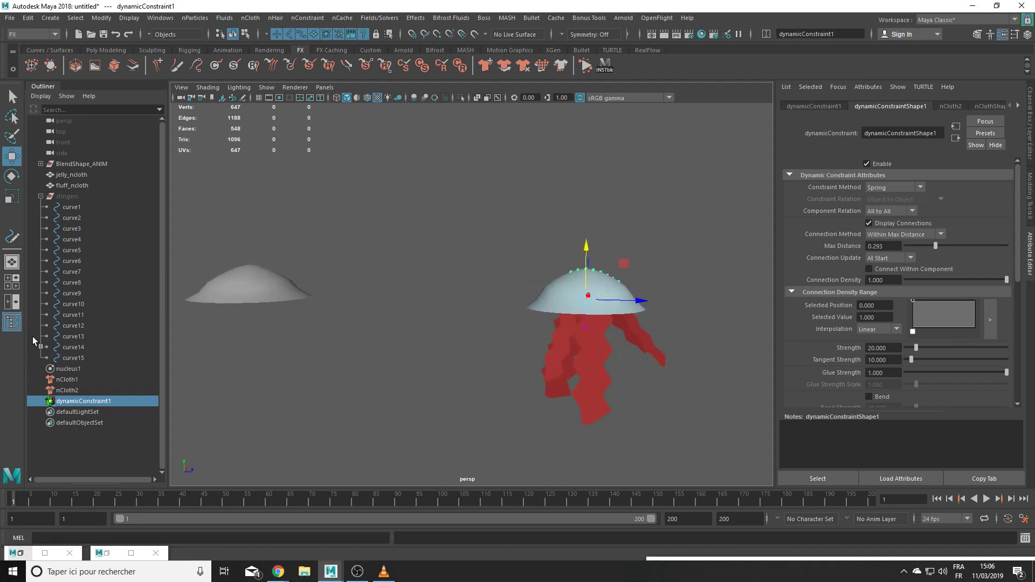
Step: Select nucleus1 and set its Air Density to 10
click(77, 369)
scroll(889, 231, up, 3)
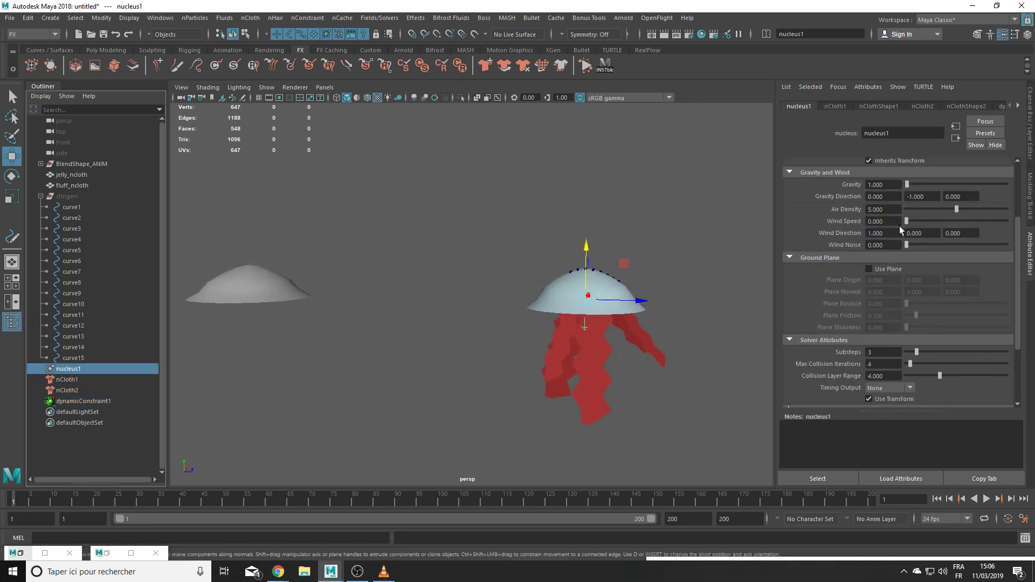
text(10)
key(Return)
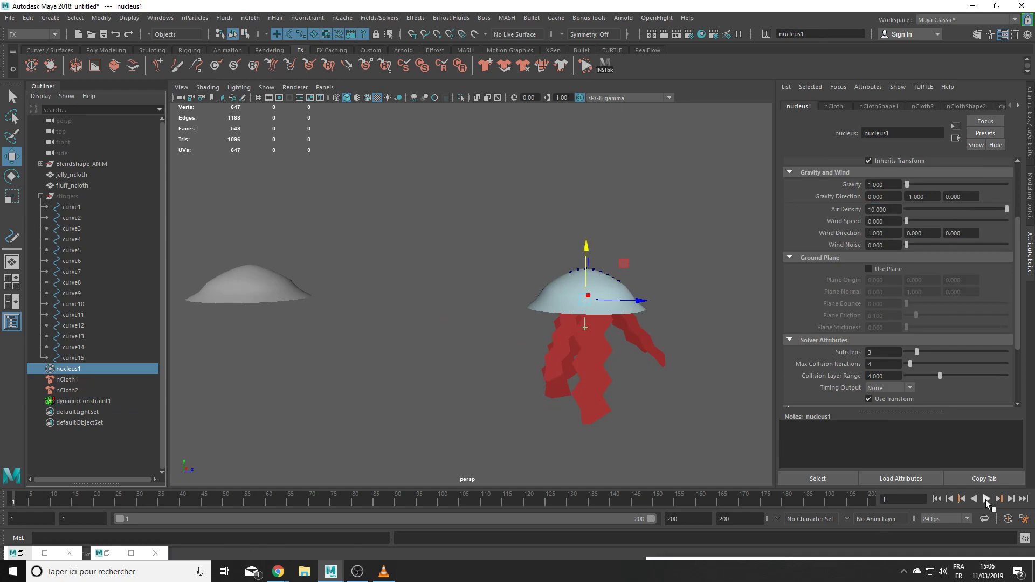
Step: Play the simulation with the higher air density and rewind it to frame 1
click(986, 499)
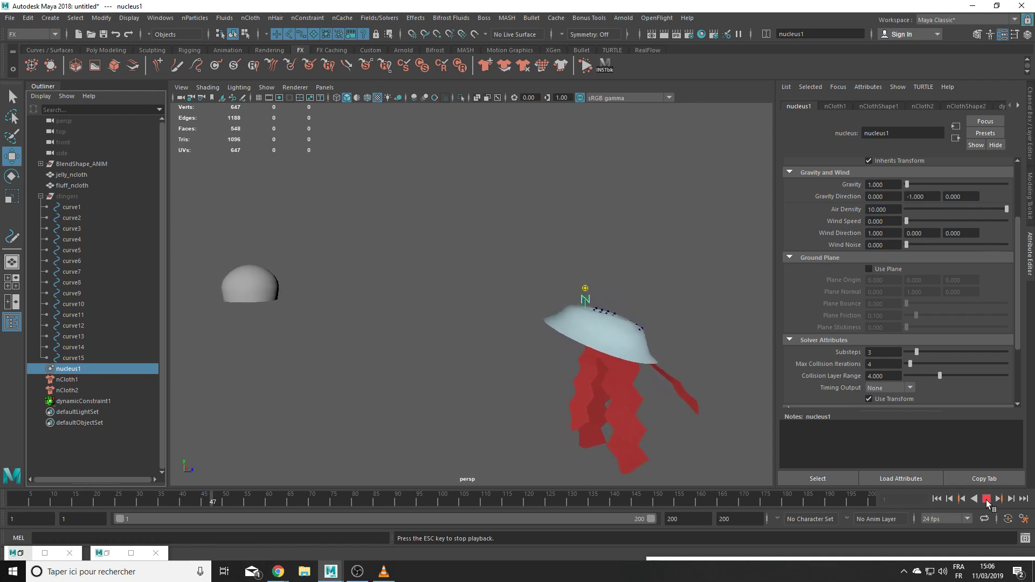
click(985, 500)
click(937, 498)
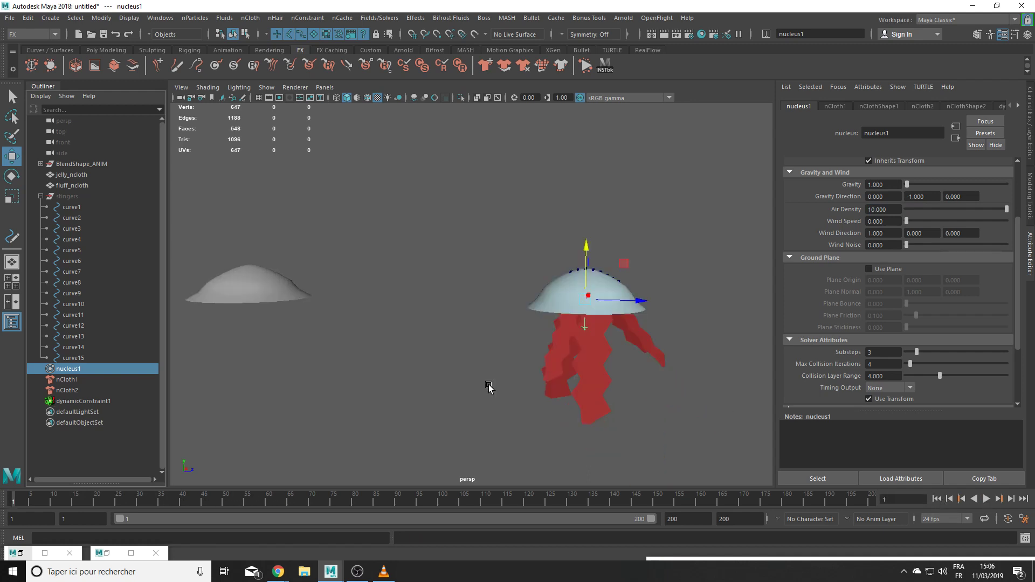
Step: Show the Dynamic Properties of jelly_ncloth's nClothShape1, play the simulation and return to frame 1
click(551, 304)
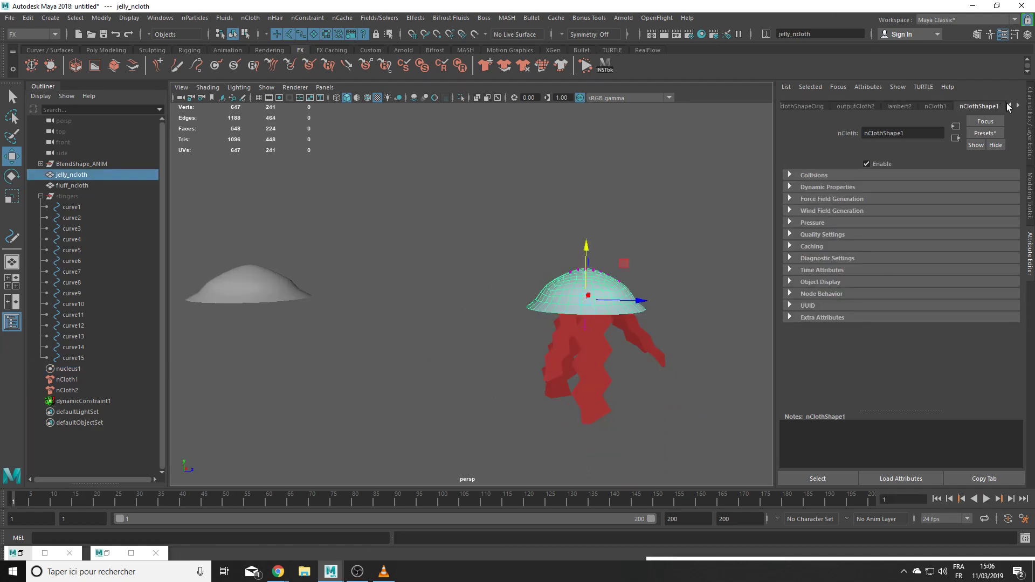
click(833, 187)
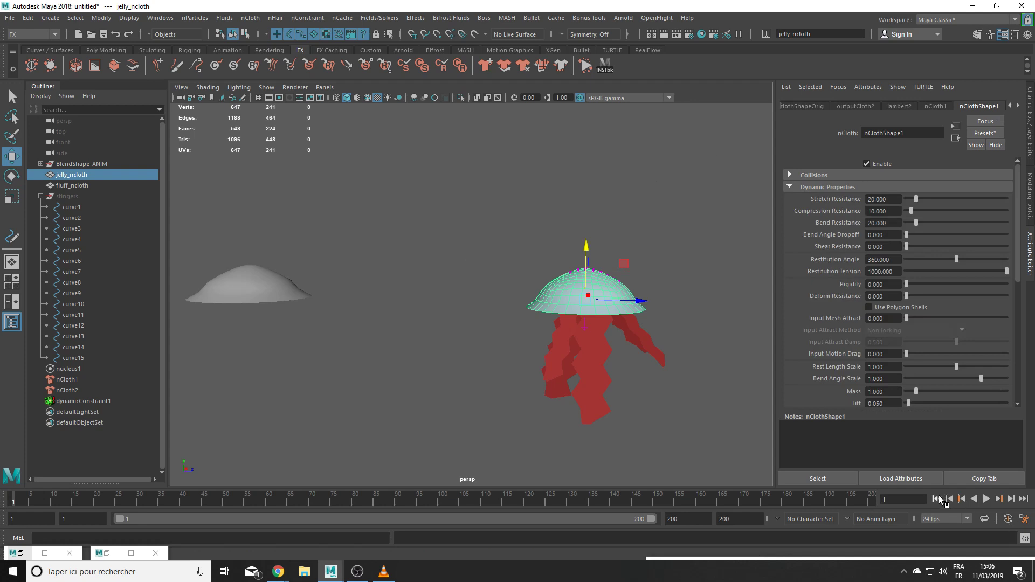
click(988, 499)
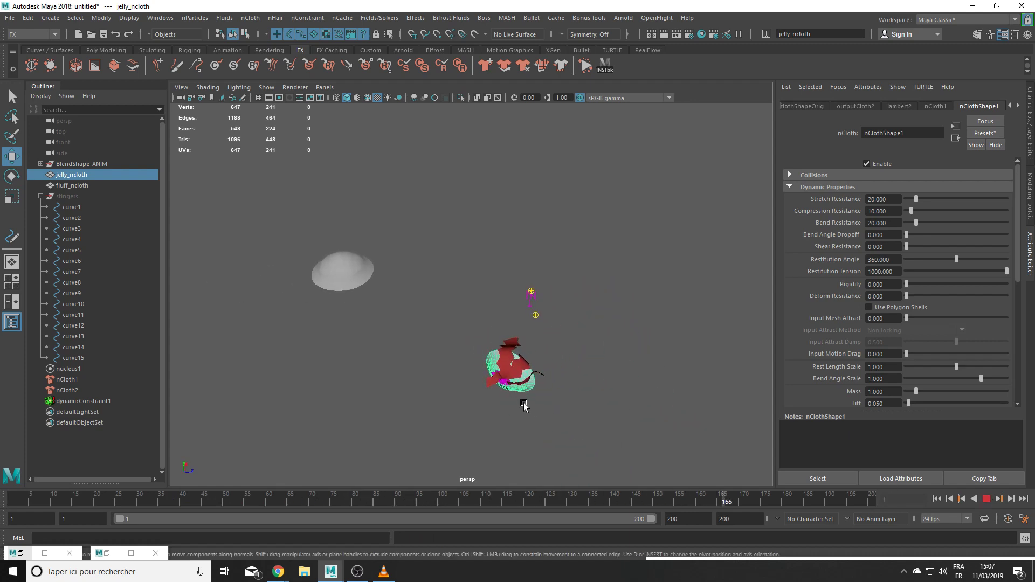
click(986, 499)
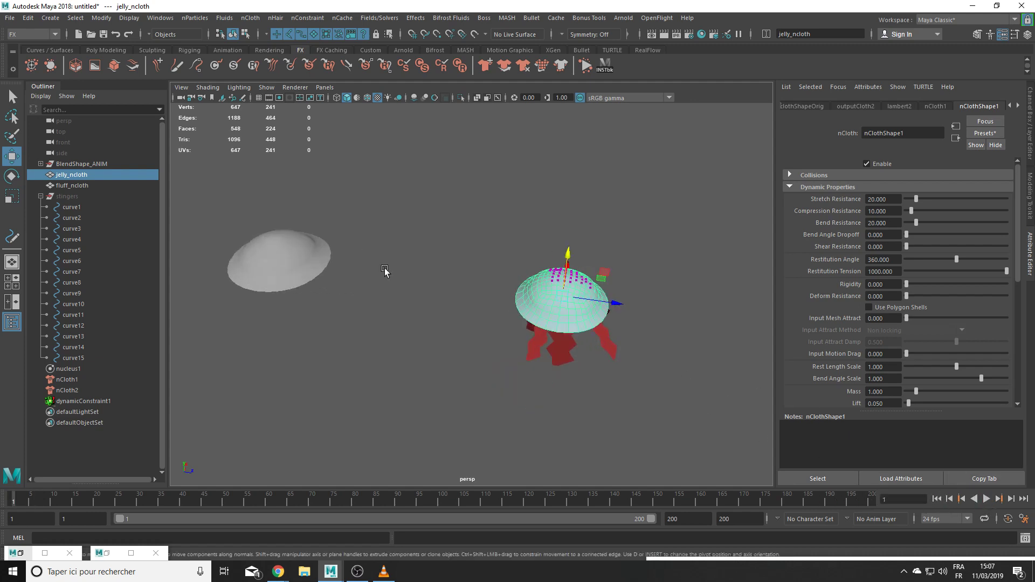
Step: Connect the animated jelly_open mesh to nCloth1 as its rest shape using Connect Selected Mesh to Rest Shape
click(81, 381)
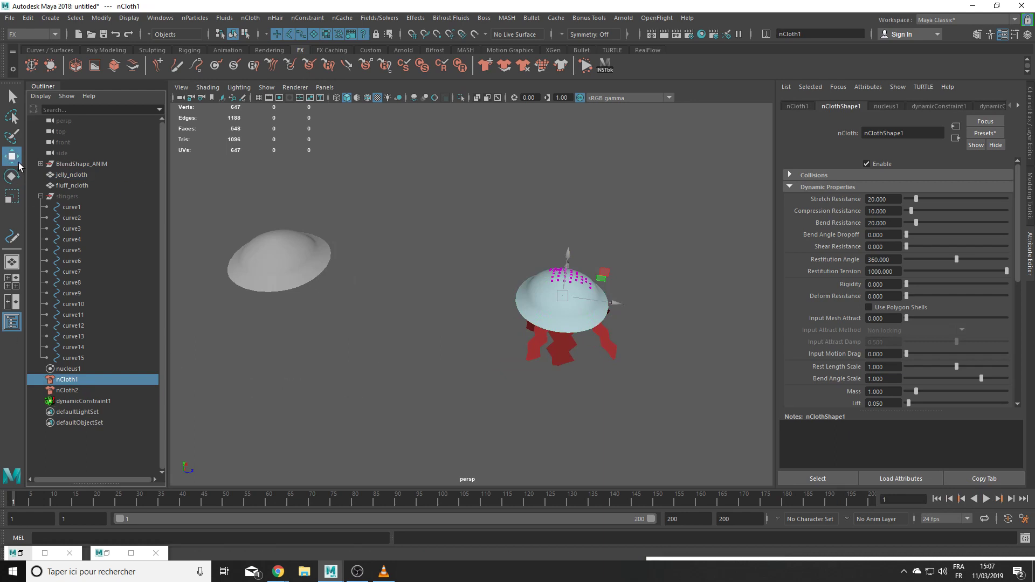
click(272, 256)
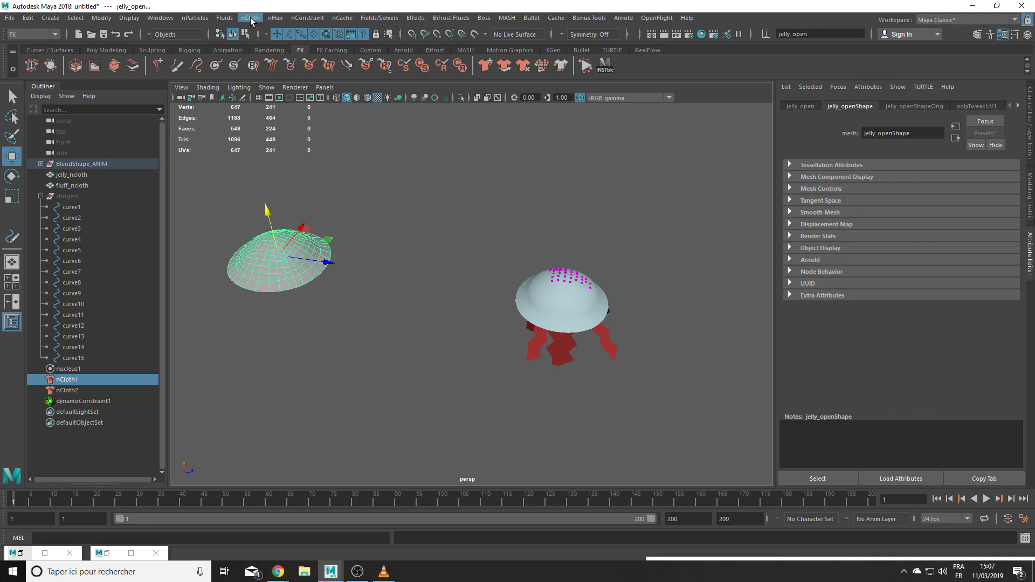
click(250, 17)
mouse_move(340, 136)
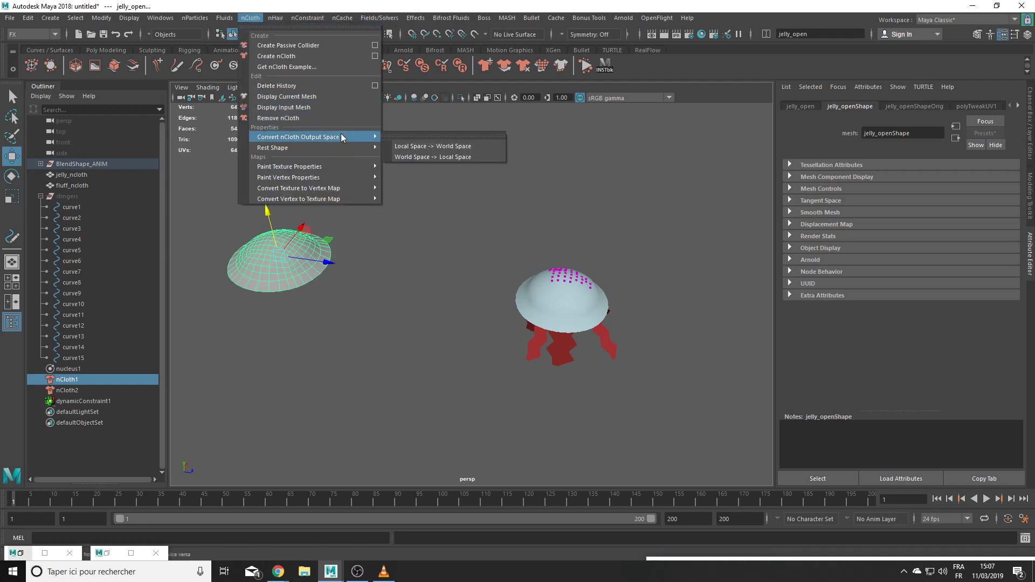
mouse_move(344, 174)
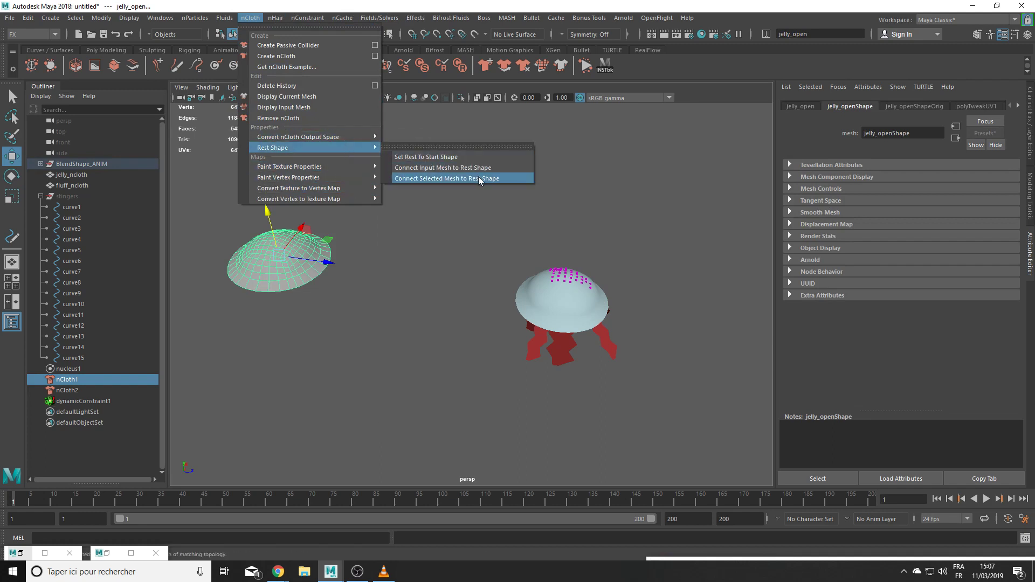
click(478, 178)
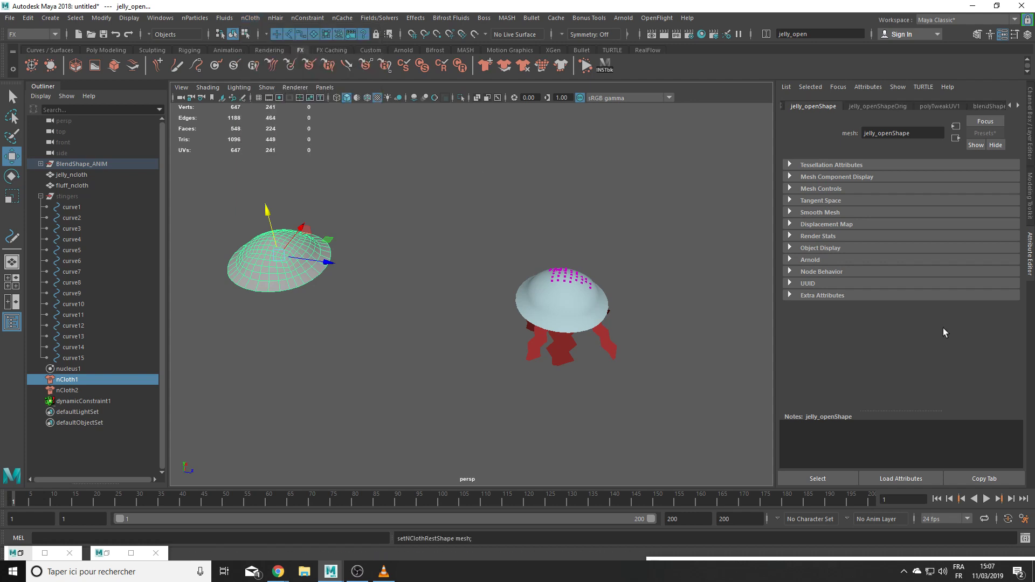
Step: Play the simulation with the connected rest shape, following the falling jellyfish, and rewind to frame 1
click(987, 499)
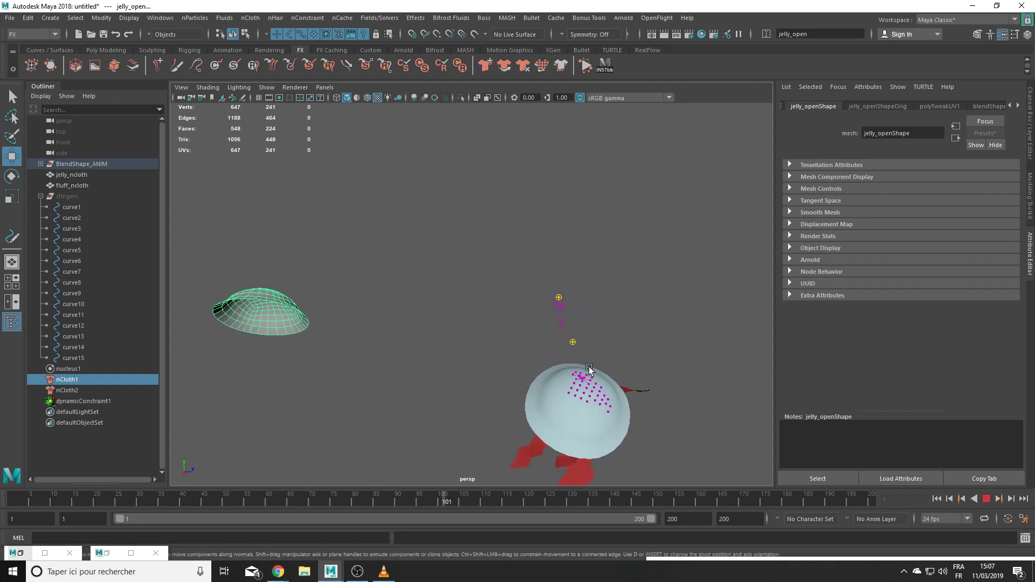
scroll(641, 430, down, 1)
alt+middle_drag(641, 429, 607, 265)
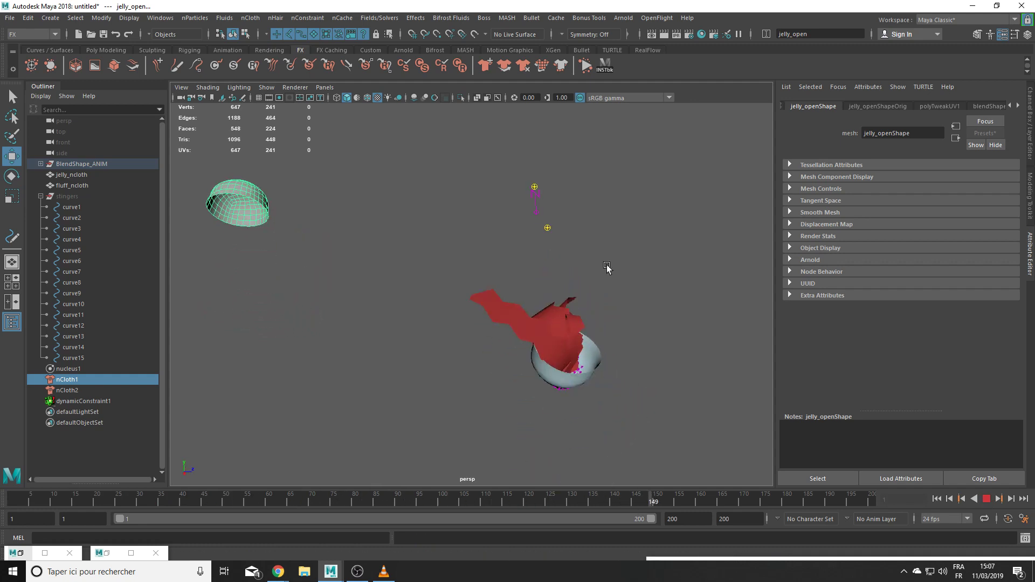
click(988, 498)
click(936, 498)
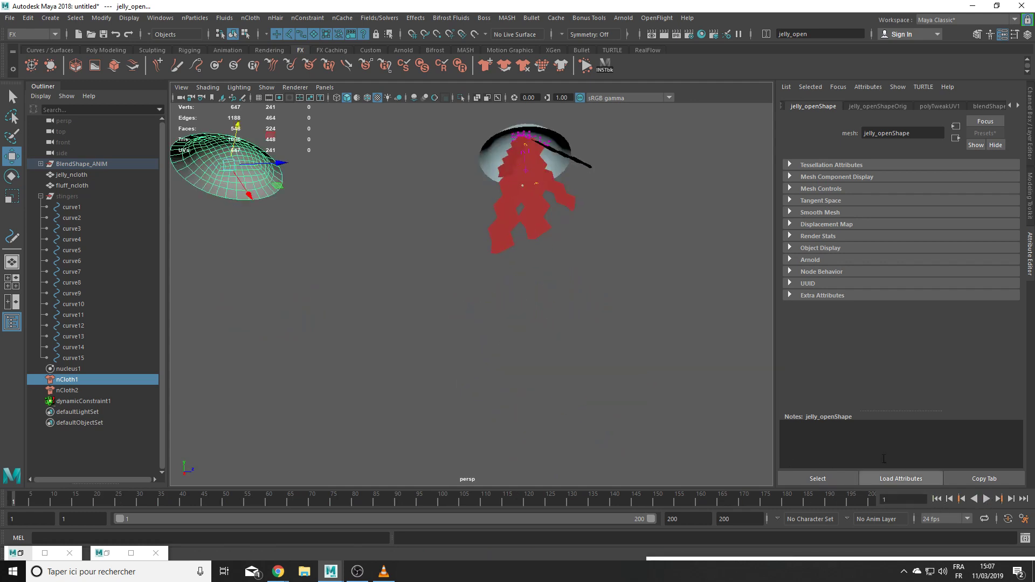
Step: Frame the whole jellyfish from the side, replay the rest-shape simulation and rewind it
alt+middle_drag(530, 179, 546, 252)
alt+drag(545, 251, 529, 277)
alt+middle_drag(529, 277, 585, 339)
alt+drag(586, 341, 554, 339)
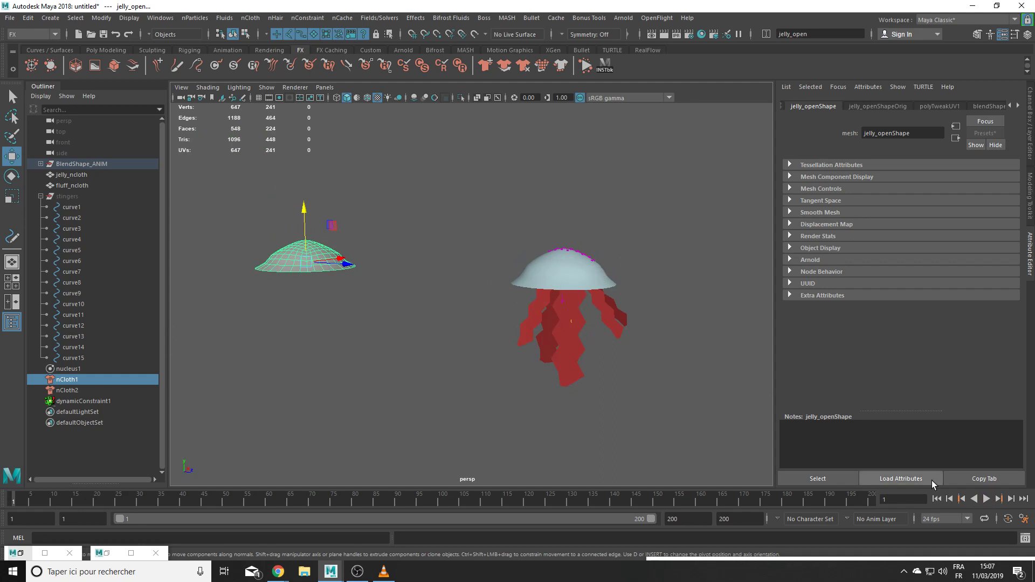
click(986, 499)
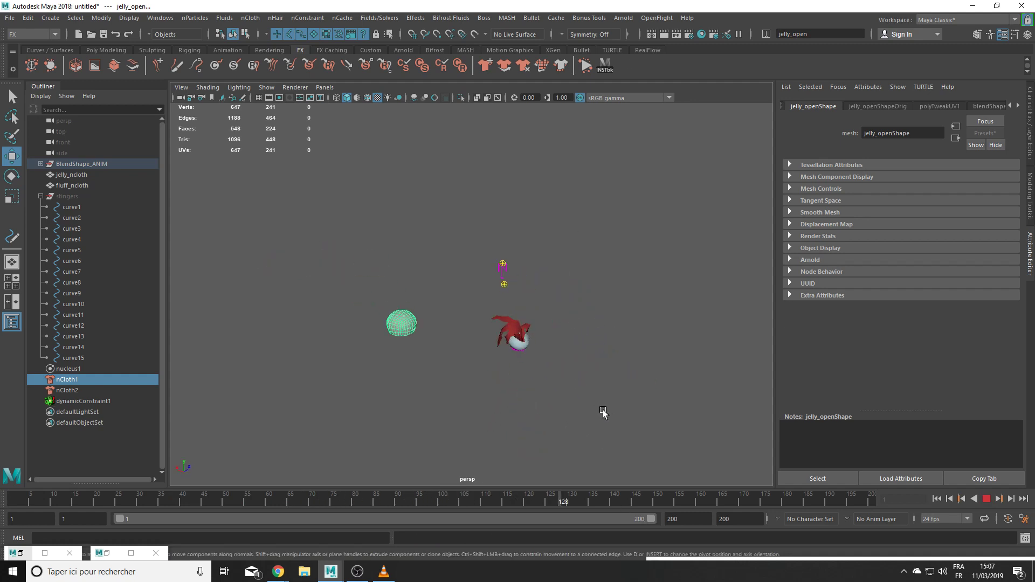
click(986, 499)
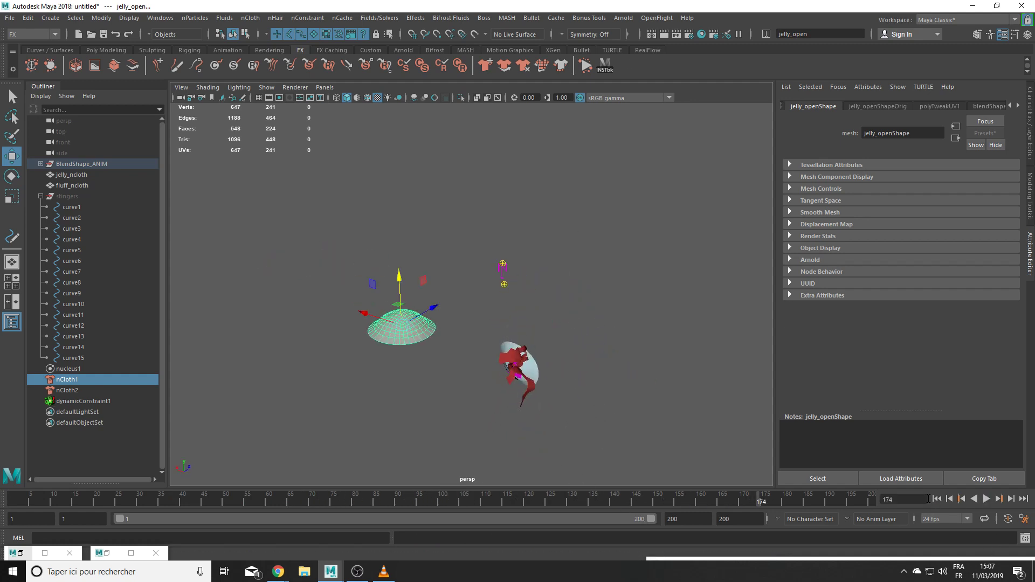
alt+drag(371, 450, 361, 403)
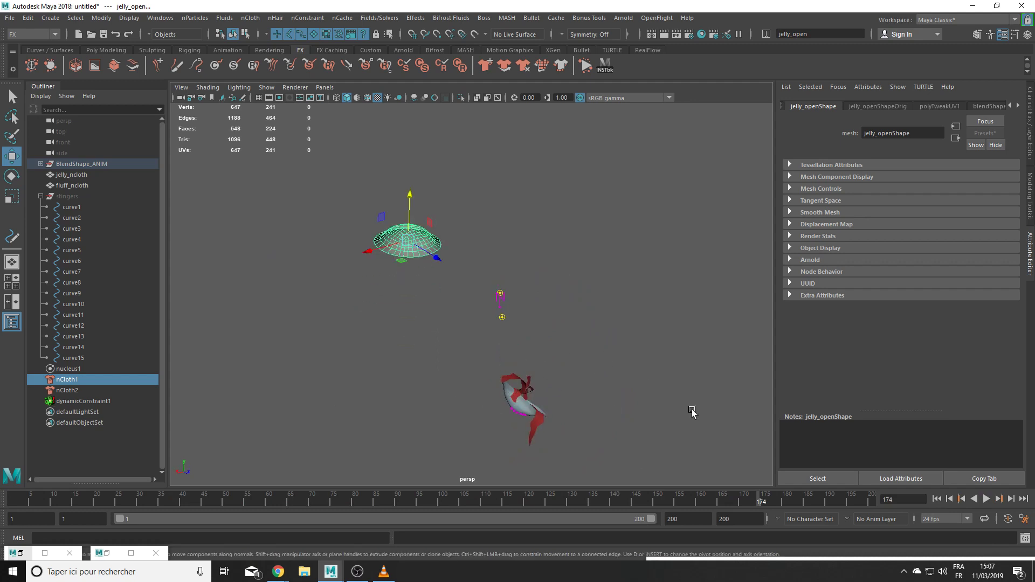
click(937, 499)
Step: Select jelly_ncloth and set the Y value of its Local Force to 2 in nClothShape1
alt+drag(497, 225, 704, 296)
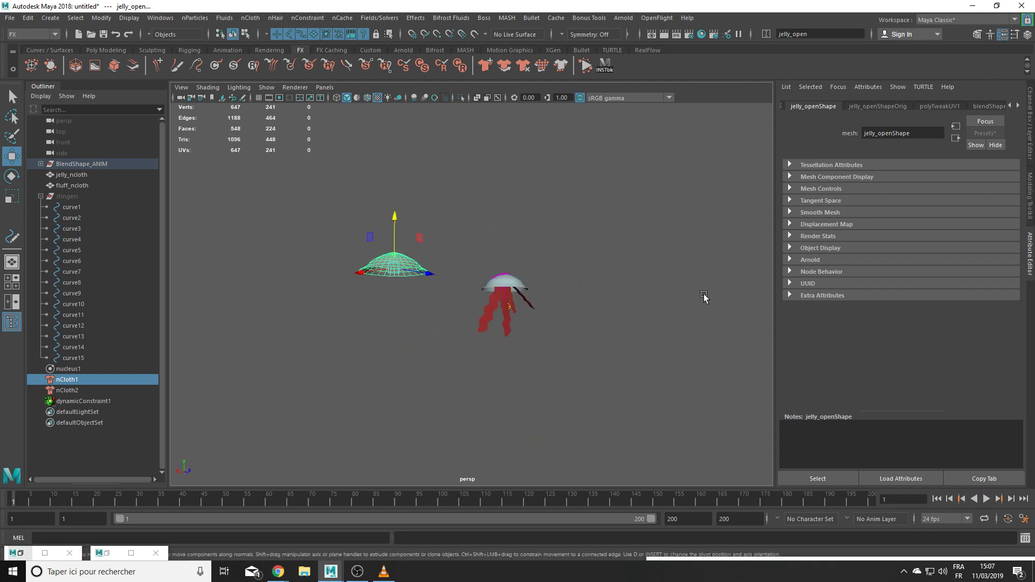
scroll(704, 295, up, 2)
click(511, 278)
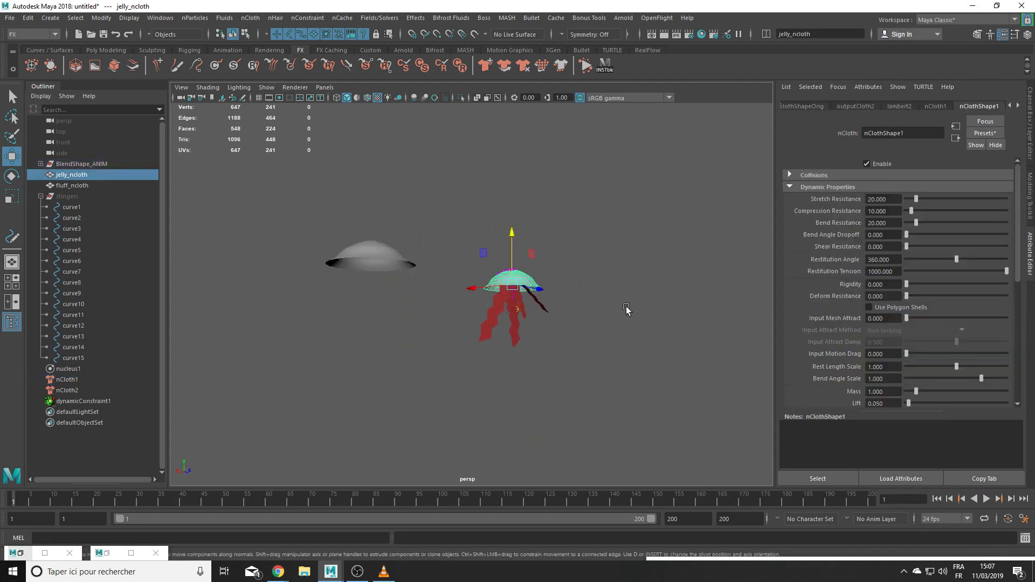
alt+drag(625, 307, 652, 308)
scroll(910, 243, down, 4)
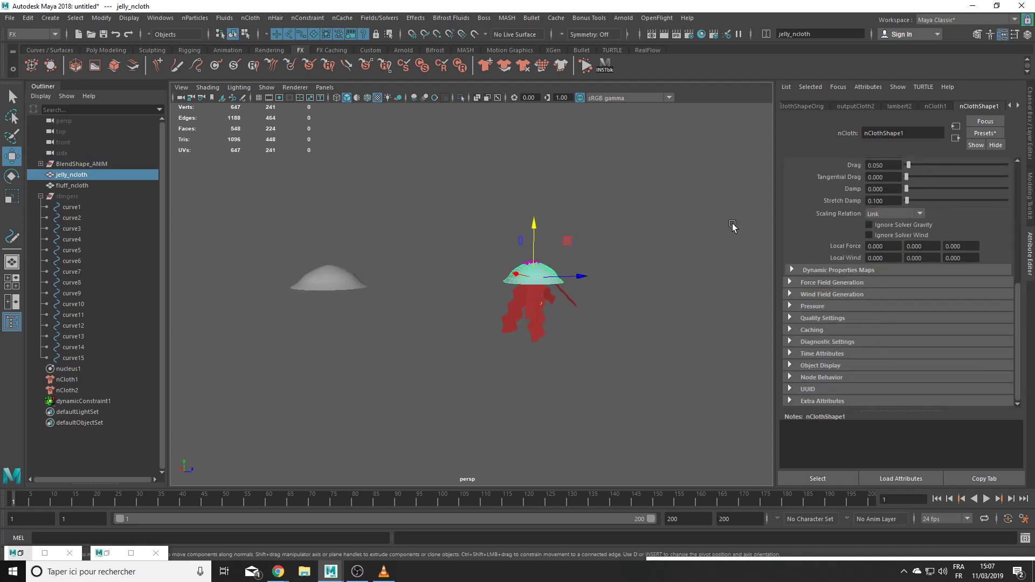
scroll(915, 308, up, 3)
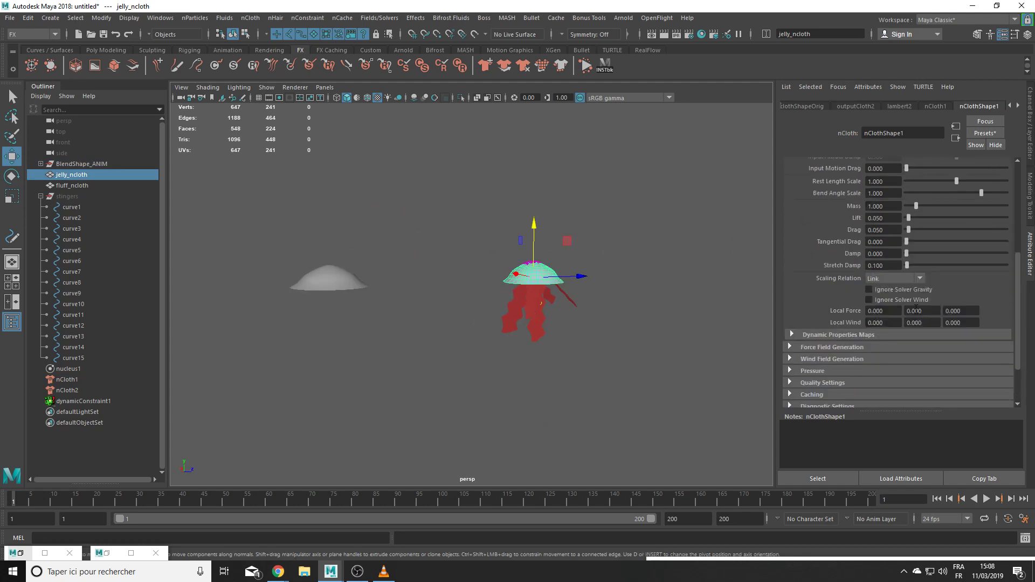
alt+drag(579, 341, 620, 343)
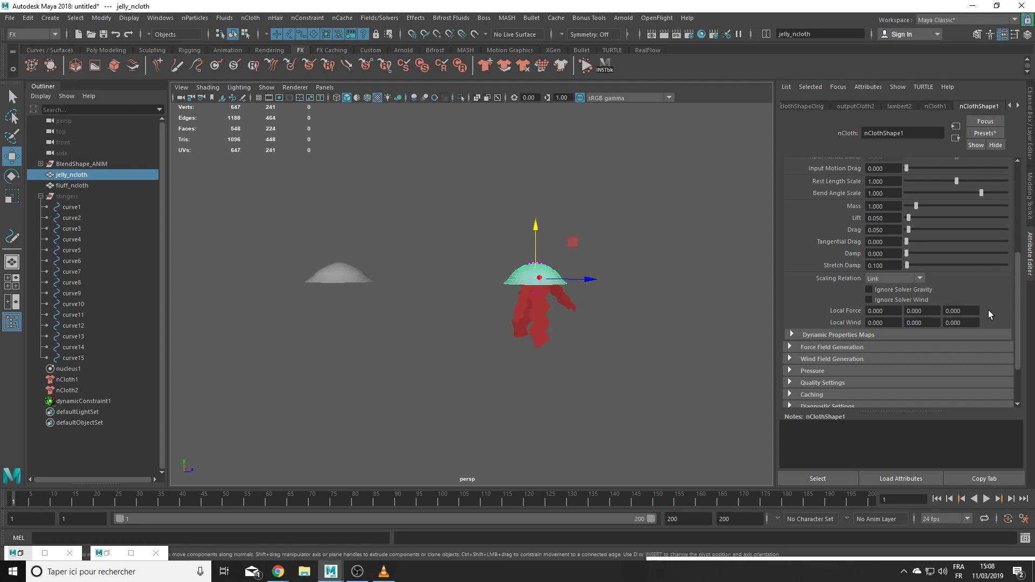
click(923, 311)
text(2)
key(Return)
Step: Play the simulation and set the Local Force Y value of jelly_ncloth to 4
click(986, 499)
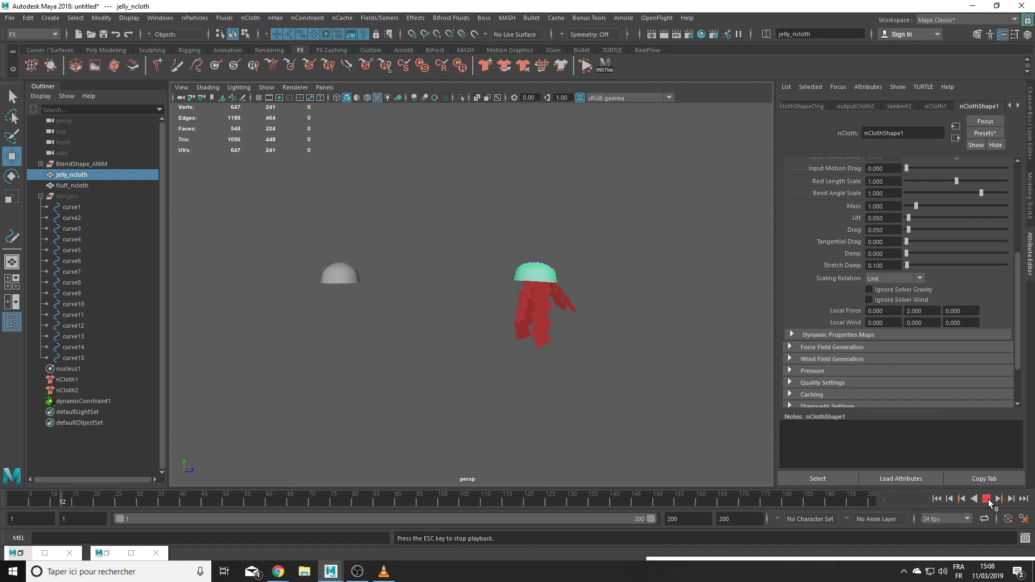
drag(931, 311, 858, 316)
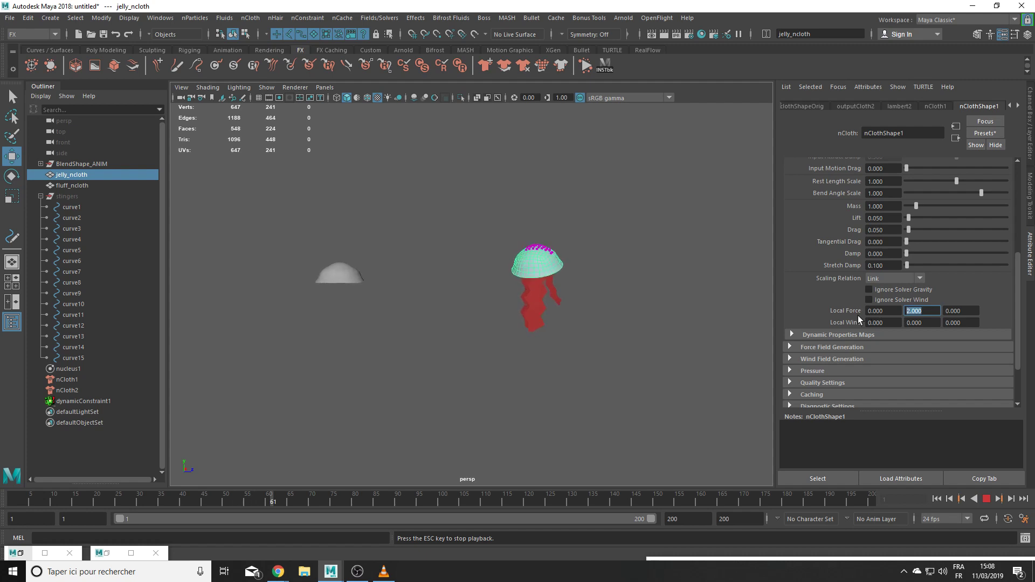
text(4)
key(Return)
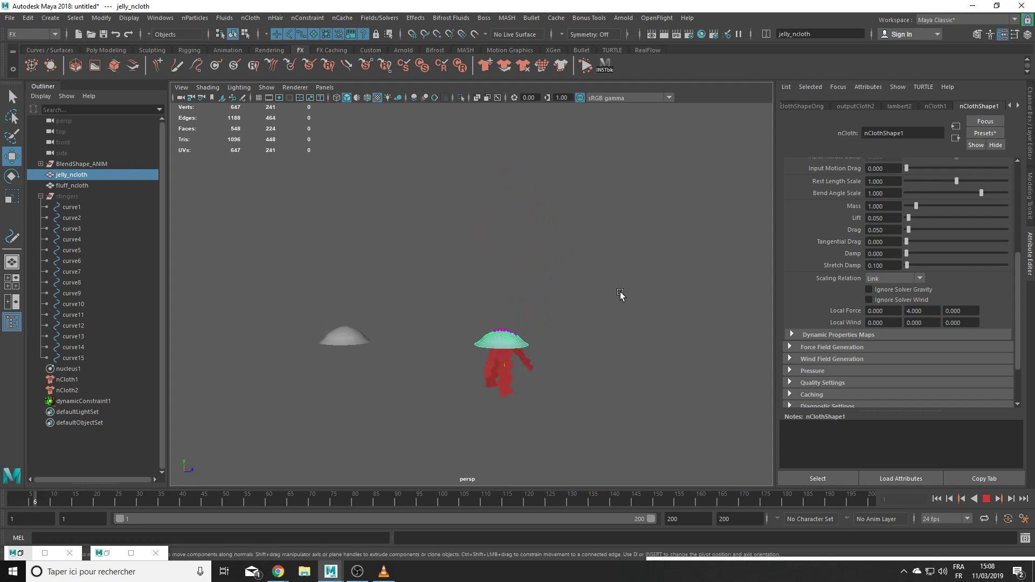
Step: Extend the end of the playback range to frame 2000
click(704, 516)
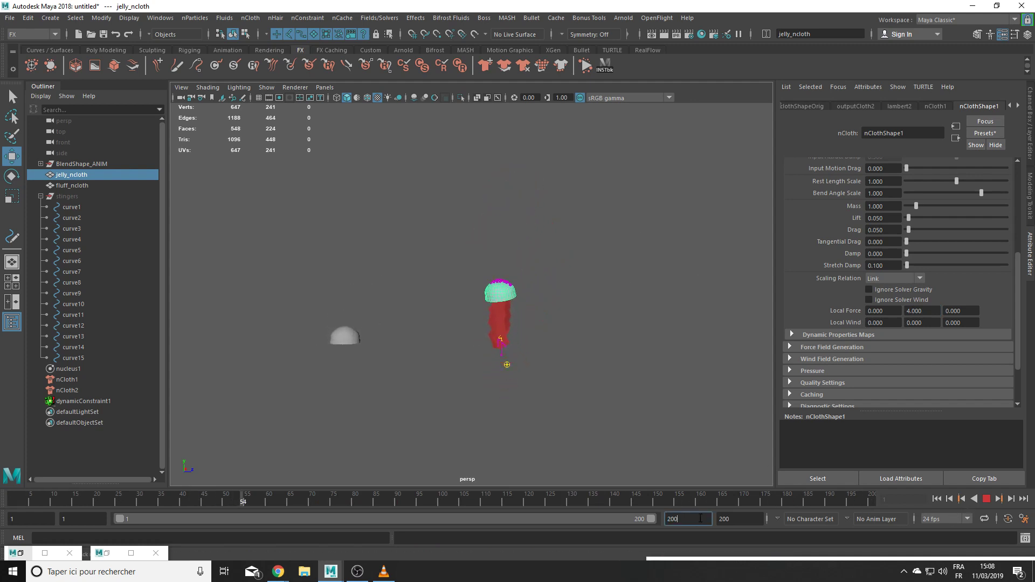
text(0)
key(Return)
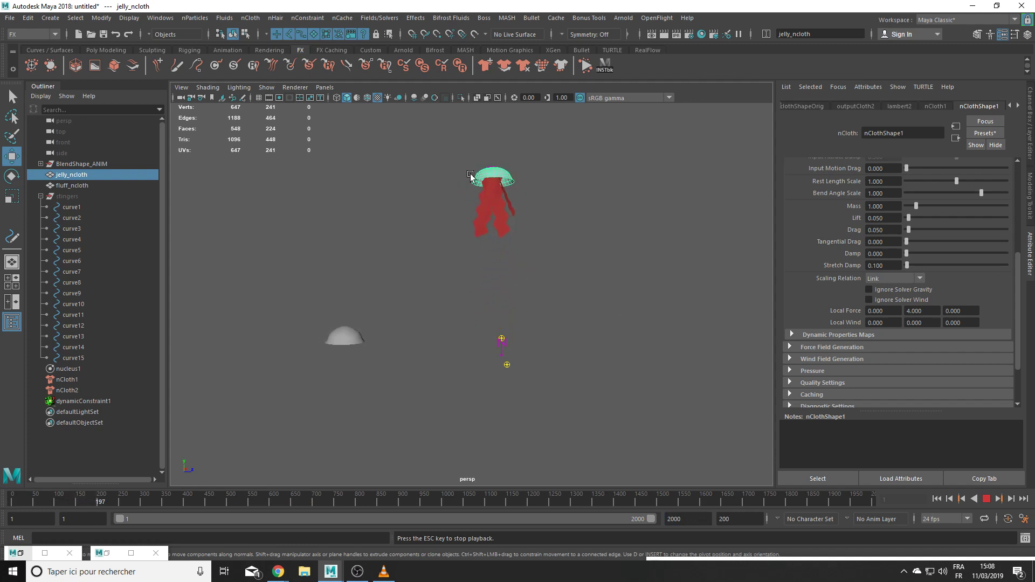
Step: Follow the rising jellyfish through the longer simulation, stop playback and rewind to frame 1
alt+middle_drag(548, 214, 535, 319)
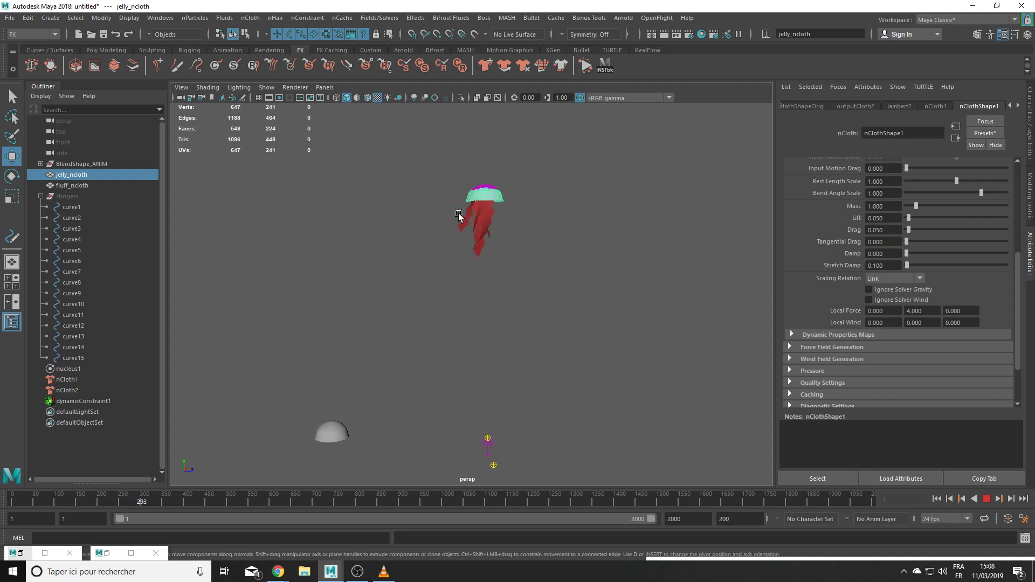
click(985, 498)
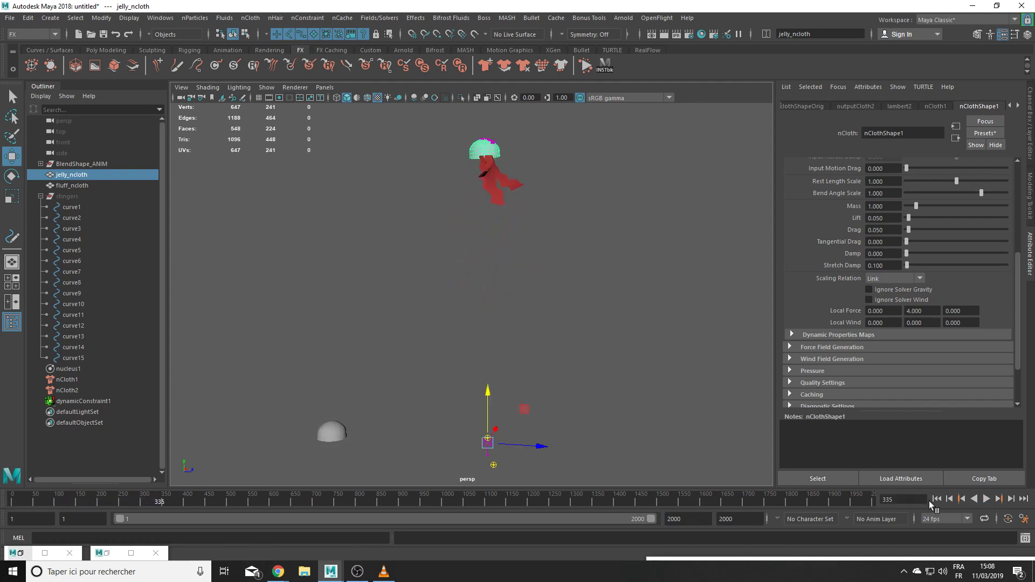
click(937, 499)
alt+drag(537, 354, 620, 338)
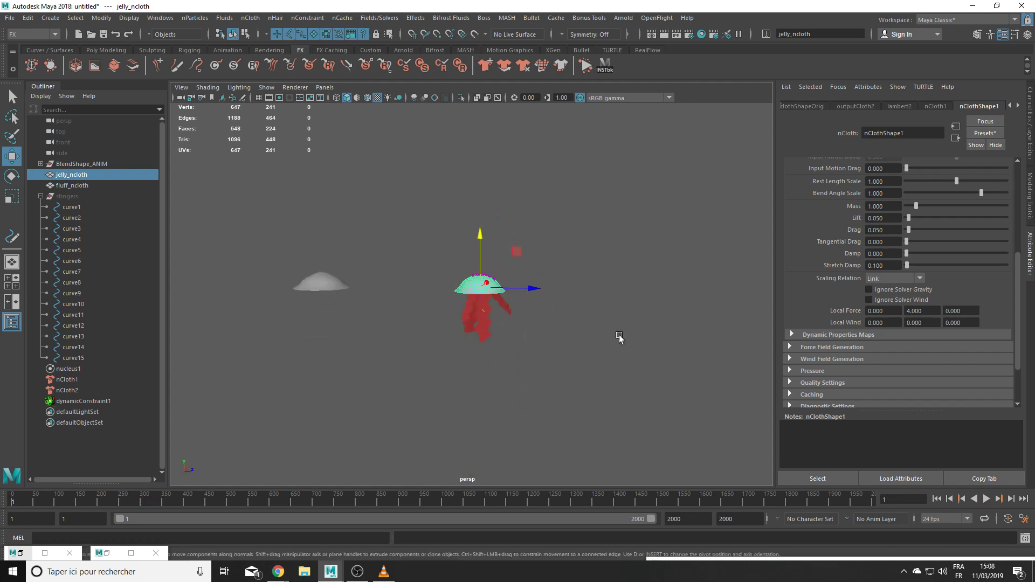
Step: Set the Y value of jelly_ncloth's Local Force to 0 in nClothShape1
click(936, 313)
text(0)
key(Return)
Step: Open the Node Editor and graph the input and output connections of jelly_open and nCloth1
click(160, 17)
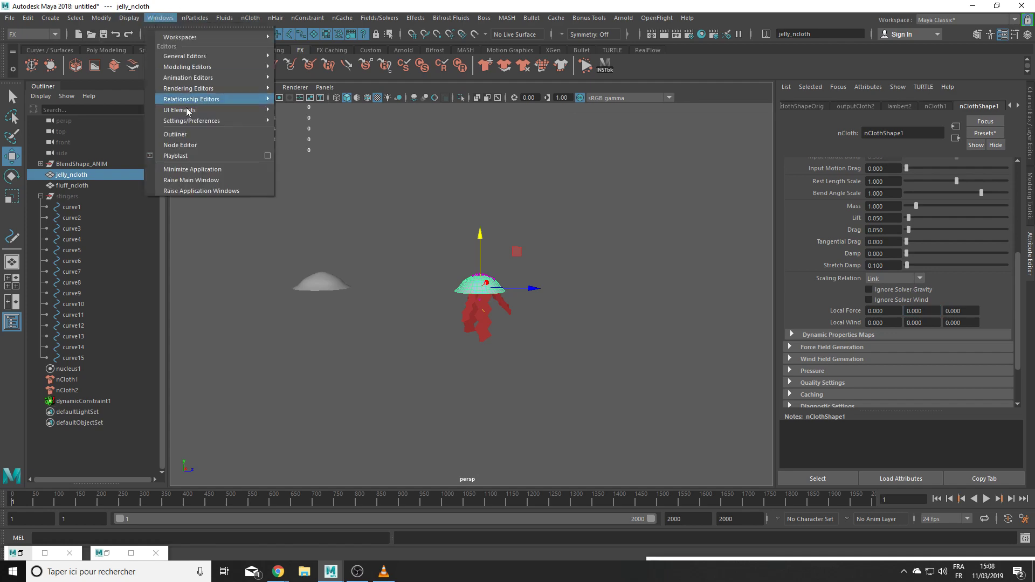
click(193, 145)
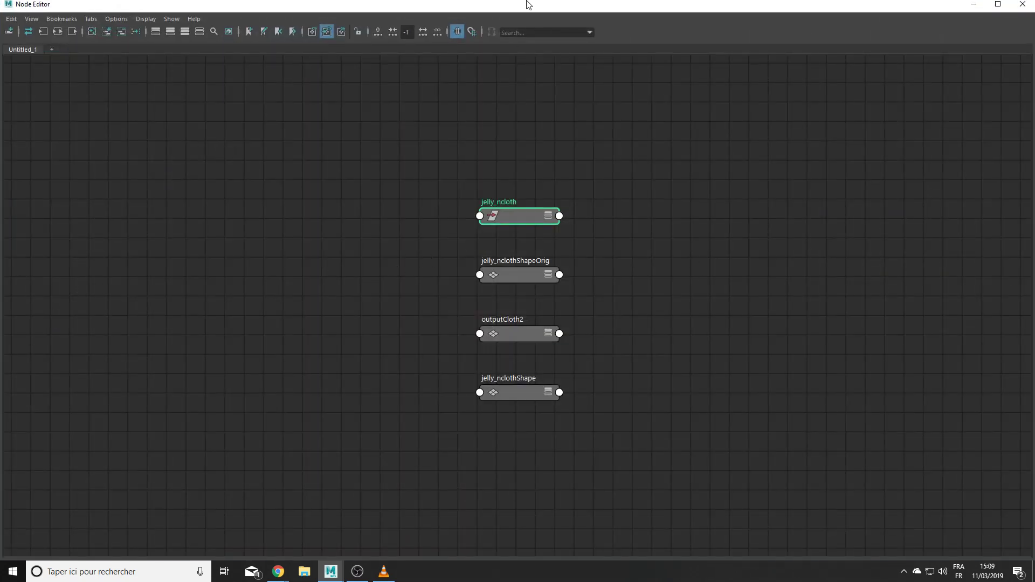
double_click(520, 10)
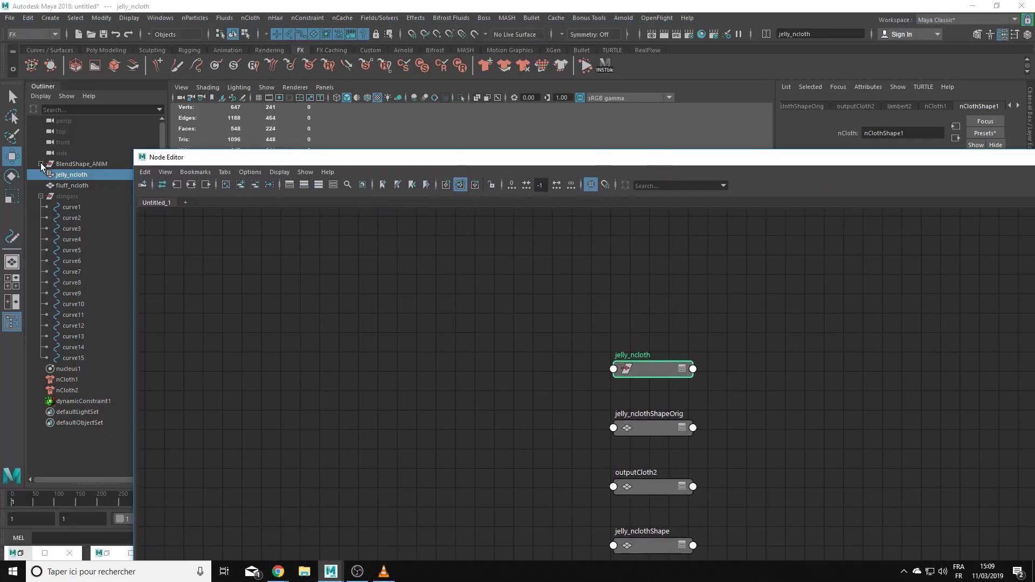
click(41, 163)
click(78, 185)
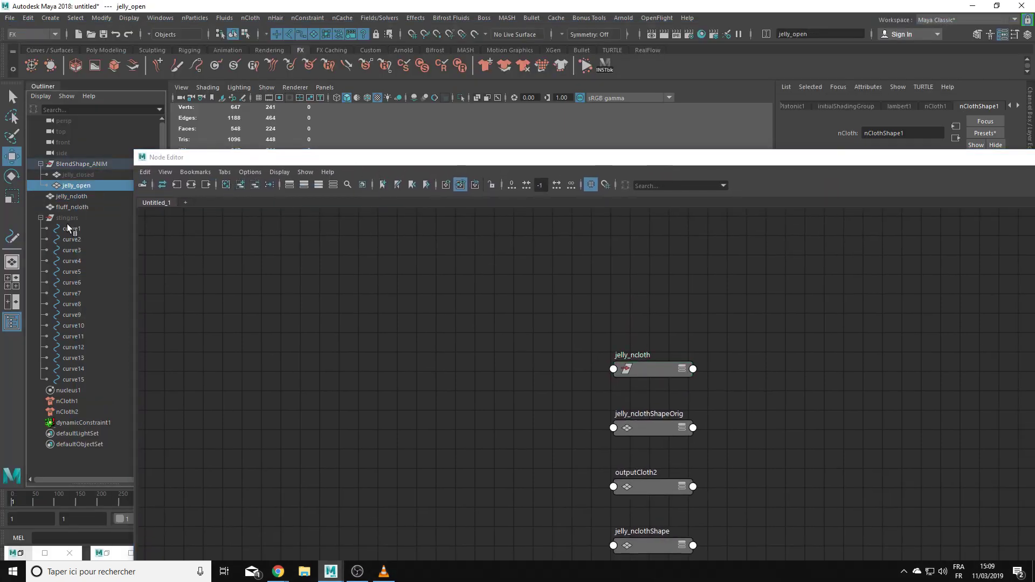
click(59, 403)
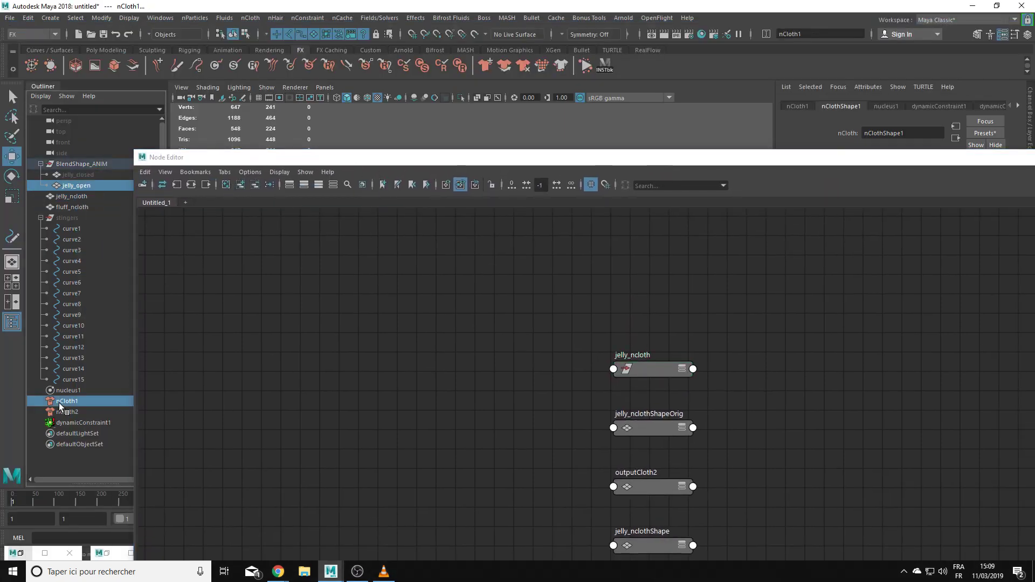
click(191, 184)
double_click(716, 159)
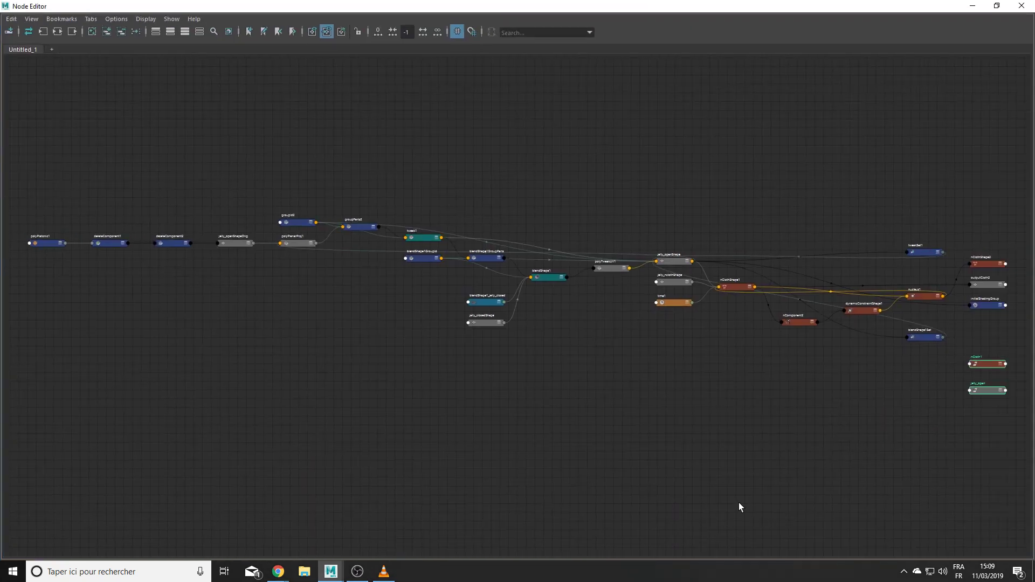
Step: Move the nClothShape1 node into the empty area below the rest of the graph
alt+middle_drag(739, 503, 558, 453)
scroll(468, 438, up, 3)
click(917, 329)
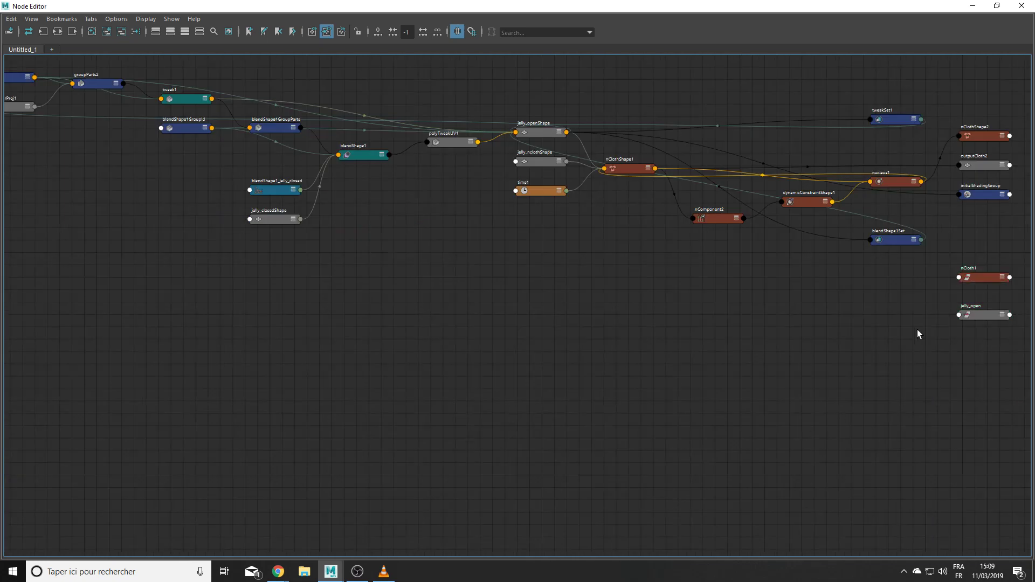
alt+middle_drag(810, 288, 762, 345)
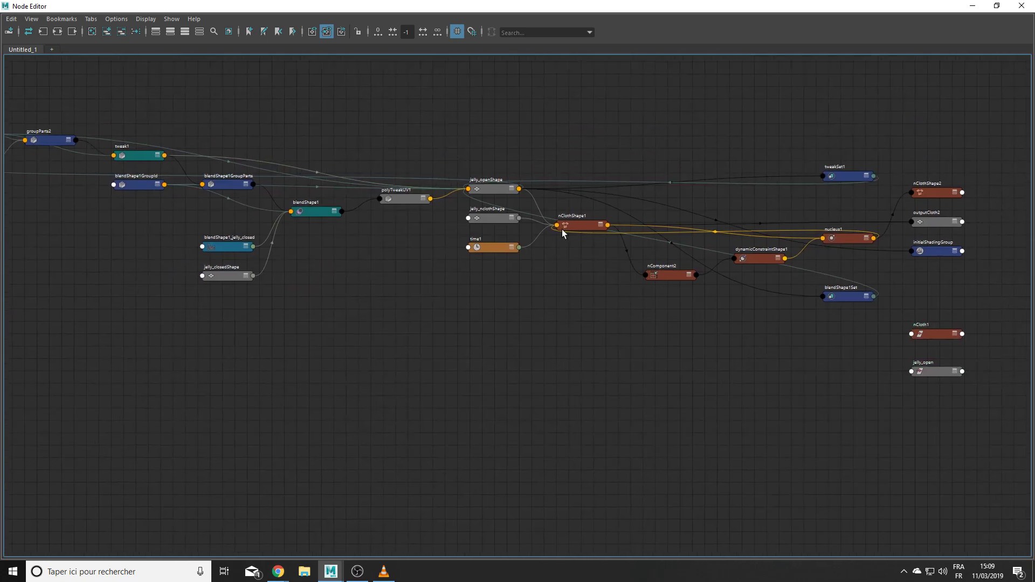
drag(562, 233, 457, 512)
alt+middle_drag(457, 512, 707, 483)
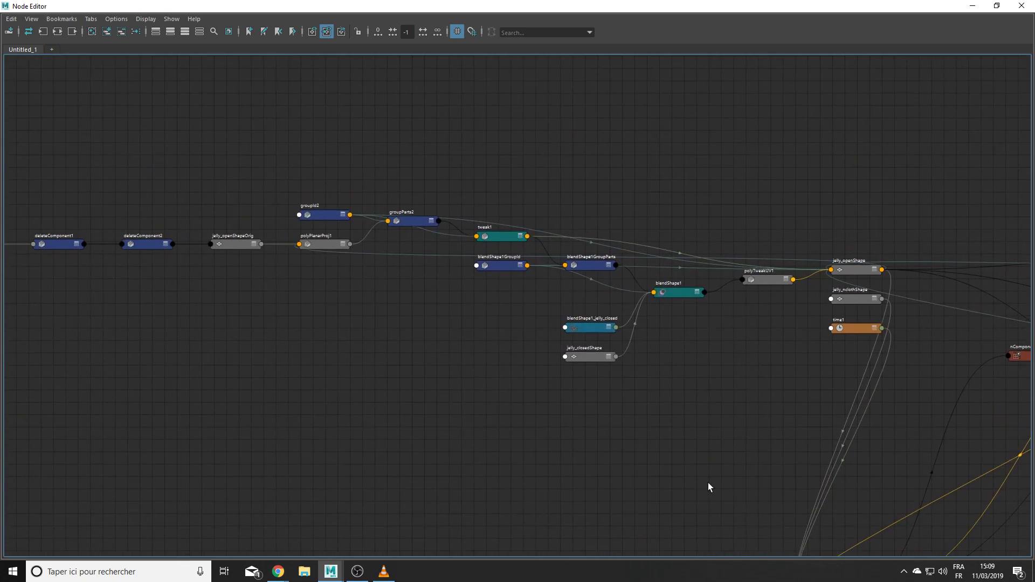
Step: Move the blendShape1_jelly_closed animation curve node down beside the nClothShape1 node
scroll(723, 318, up, 3)
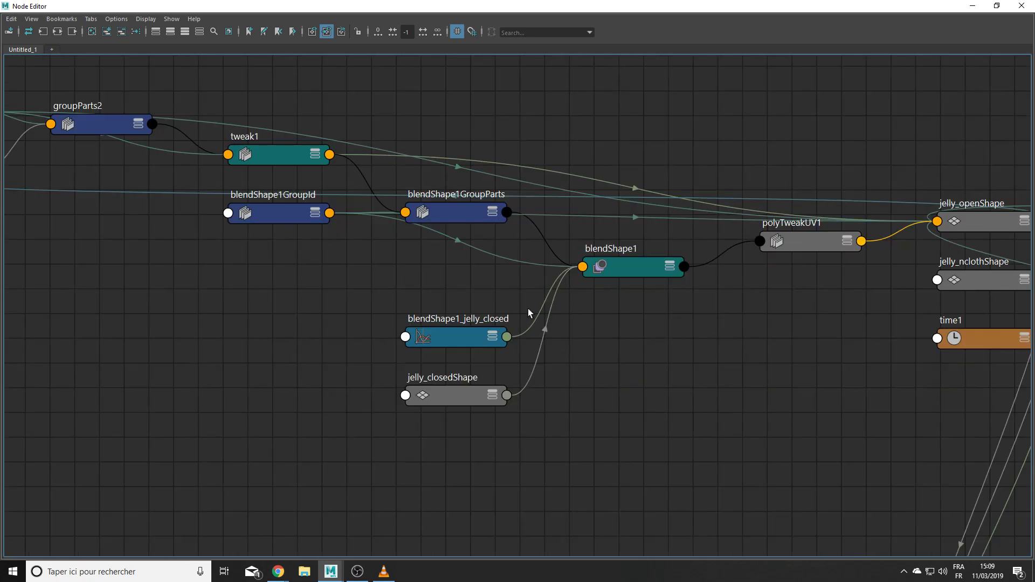
drag(459, 343, 476, 316)
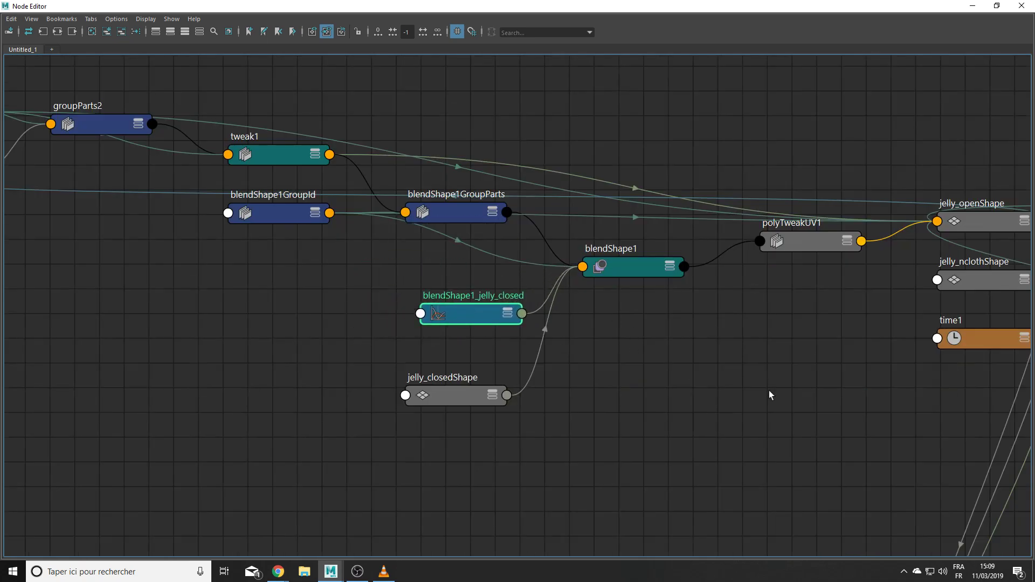
scroll(760, 415, down, 4)
alt+middle_drag(747, 452, 607, 254)
drag(543, 201, 605, 376)
Step: Examine the animation curve keys and the keyed jelly_closed weight of blendShape1, checking both source shapes
drag(599, 2, 1033, 561)
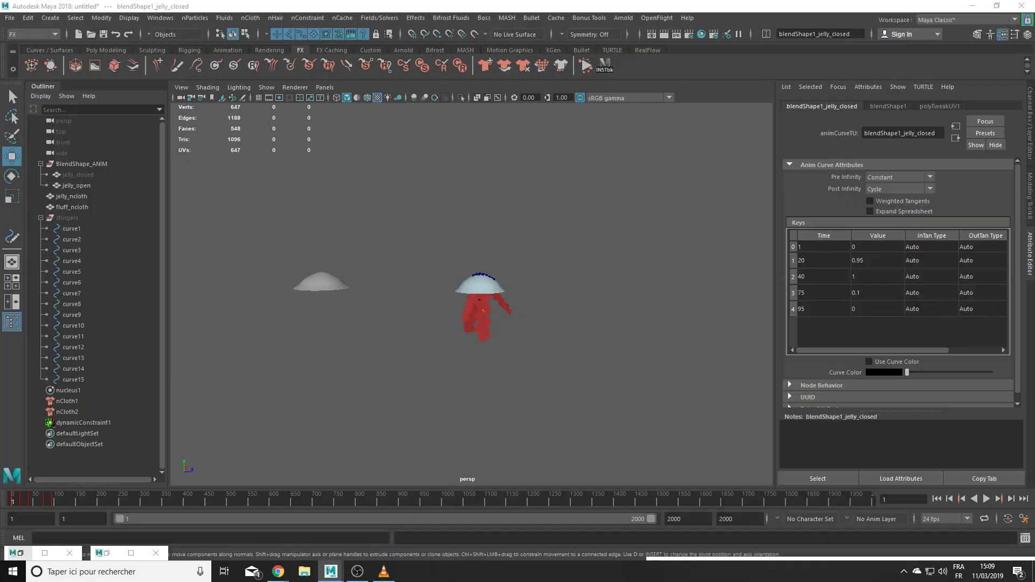
click(78, 185)
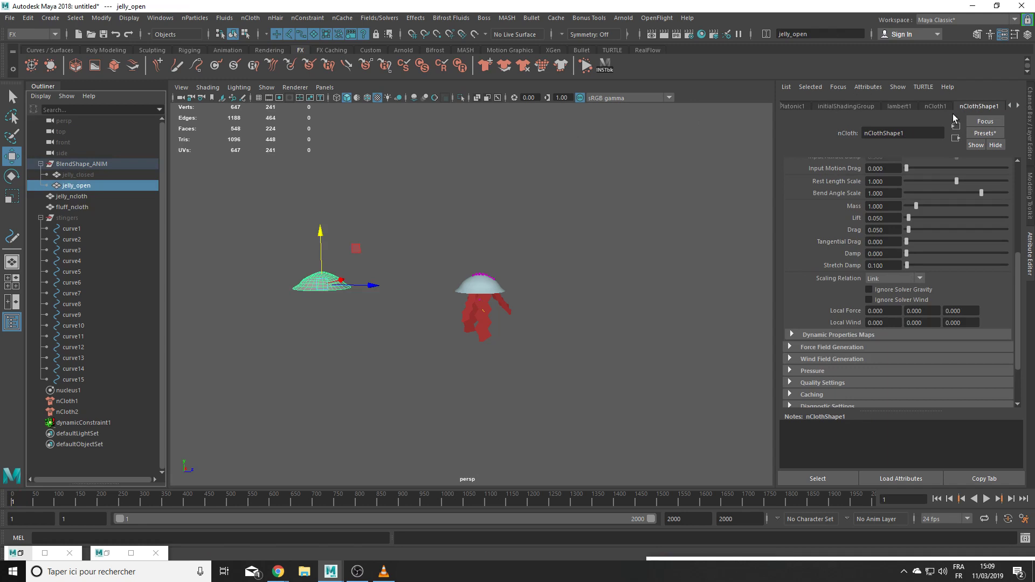
click(1010, 106)
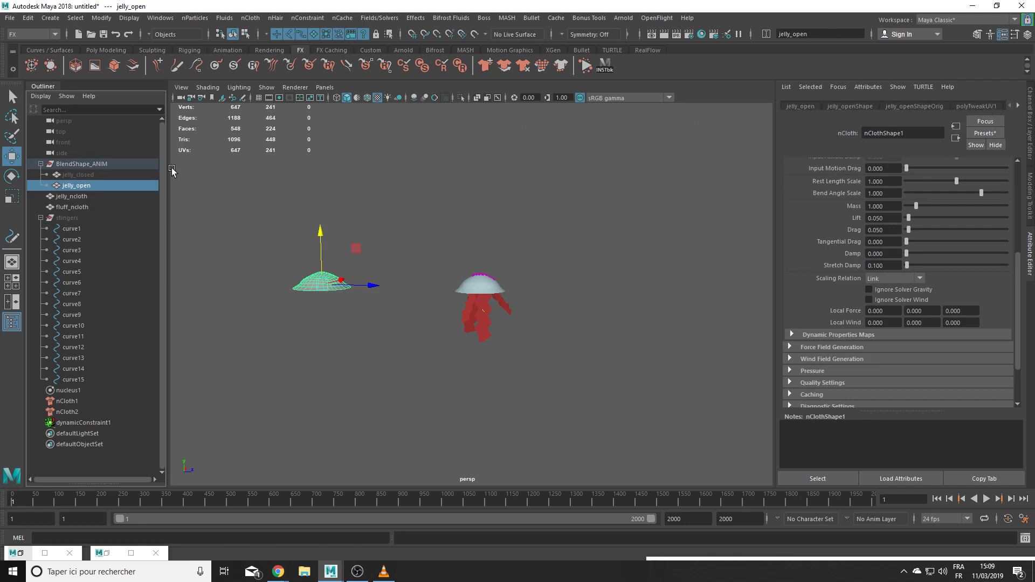
click(80, 174)
click(938, 106)
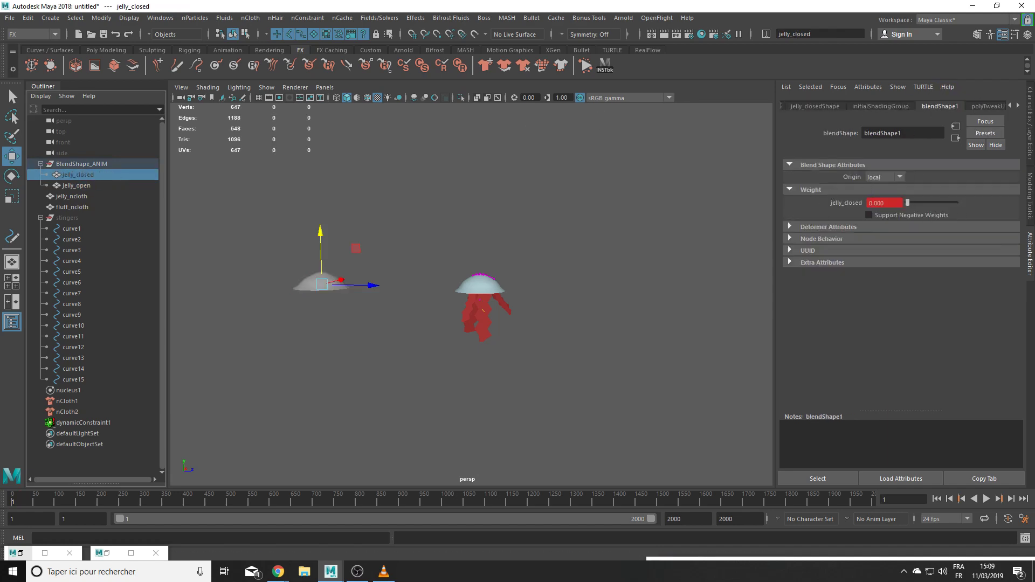
drag(1034, 562, 647, 0)
Step: Expand the blendShape1_jelly_closed and nClothShape1 nodes in the graph to show all their attributes
alt+middle_drag(612, 331, 489, 277)
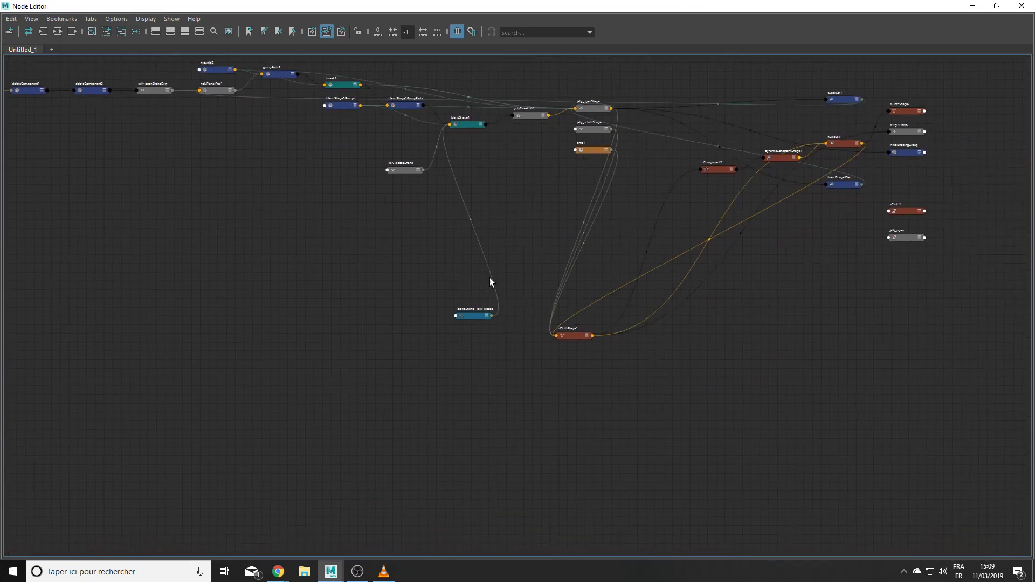
scroll(490, 277, up, 5)
click(465, 276)
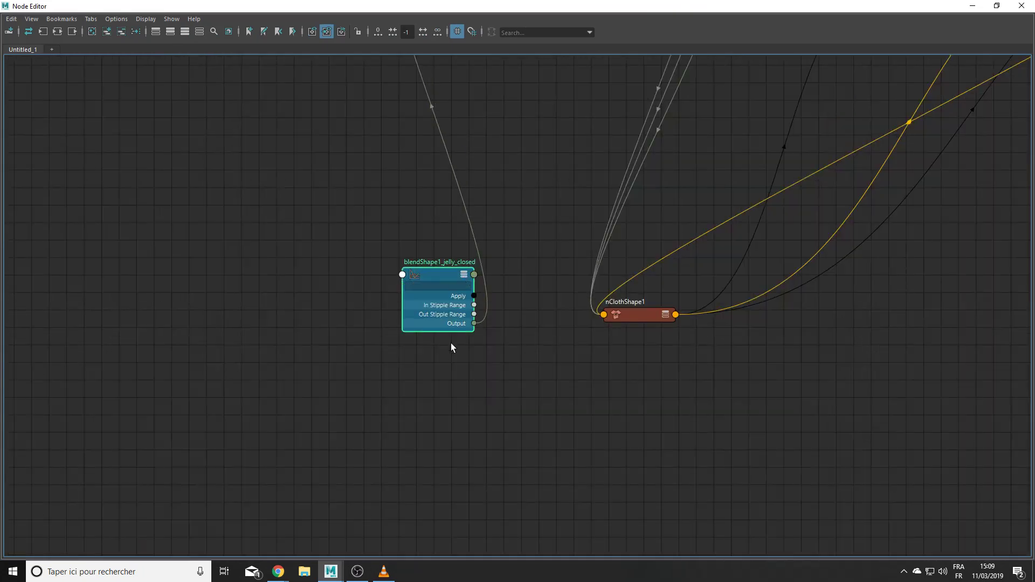
drag(447, 274, 366, 228)
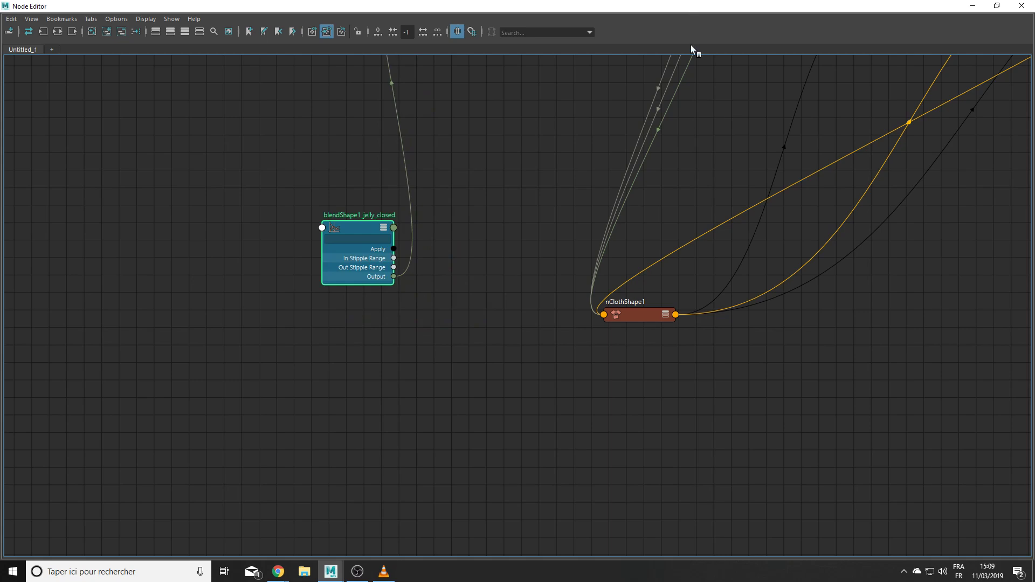
click(668, 319)
click(667, 317)
click(666, 317)
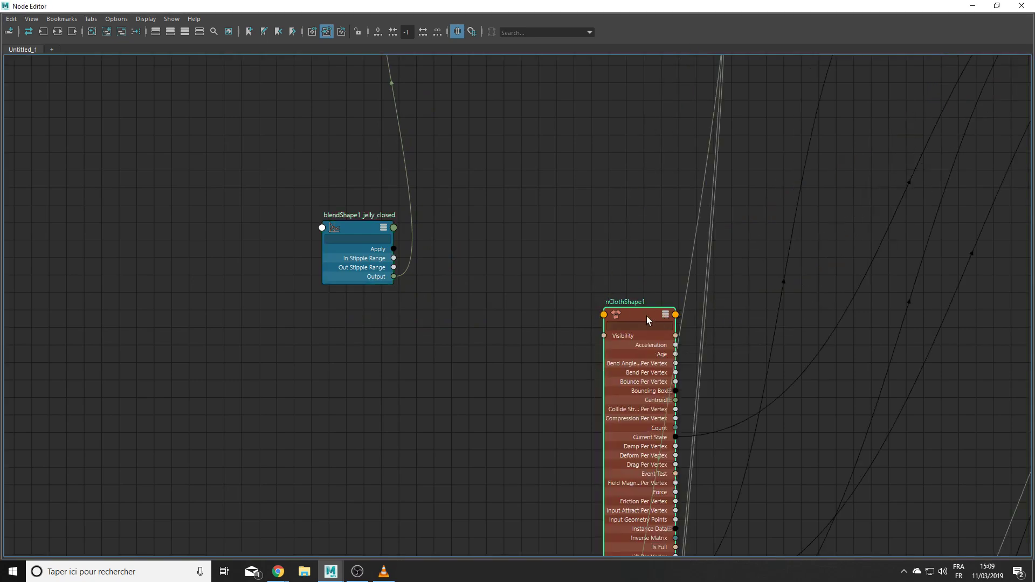
scroll(432, 393, up, 1)
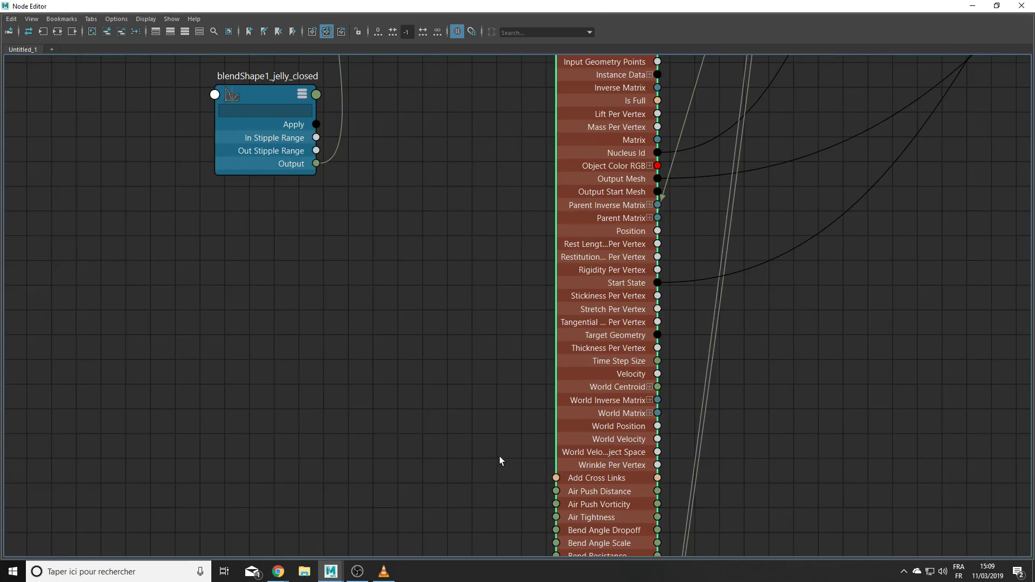
Step: Bring blendShape1_jelly_closed level with the Local Force attribute of nClothShape1 and expand Local Force into its X, Y and Z components
alt+middle_drag(499, 456, 496, 239)
scroll(496, 239, down, 1)
alt+middle_drag(474, 408, 501, 396)
scroll(436, 213, down, 1)
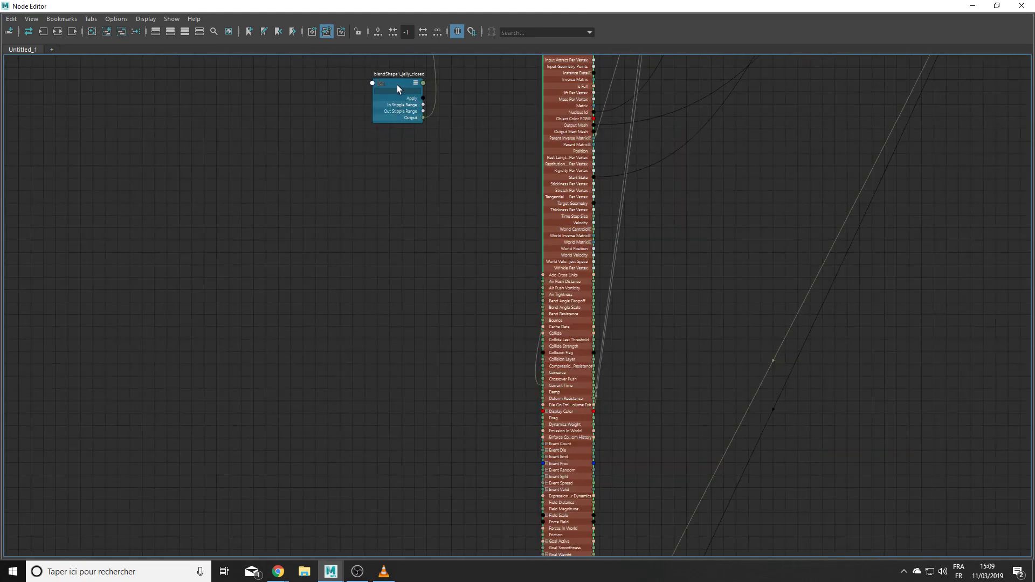
drag(398, 86, 435, 519)
scroll(544, 501, up, 2)
mouse_move(544, 500)
alt+middle_down()
mouse_move(516, 352)
mouse_move(520, 289)
mouse_move(552, 235)
alt+middle_up()
alt+middle_drag(541, 425, 547, 312)
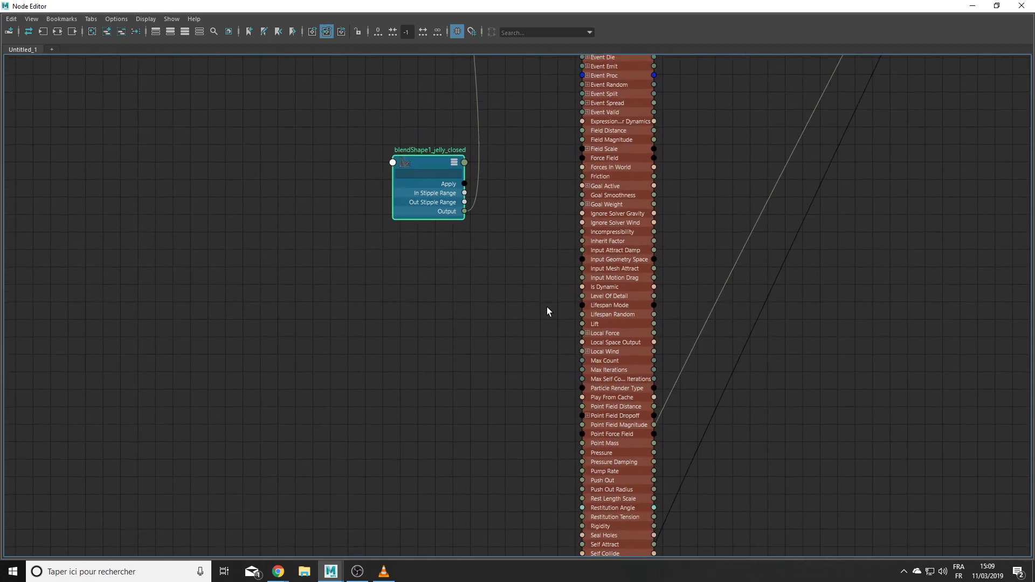
click(587, 333)
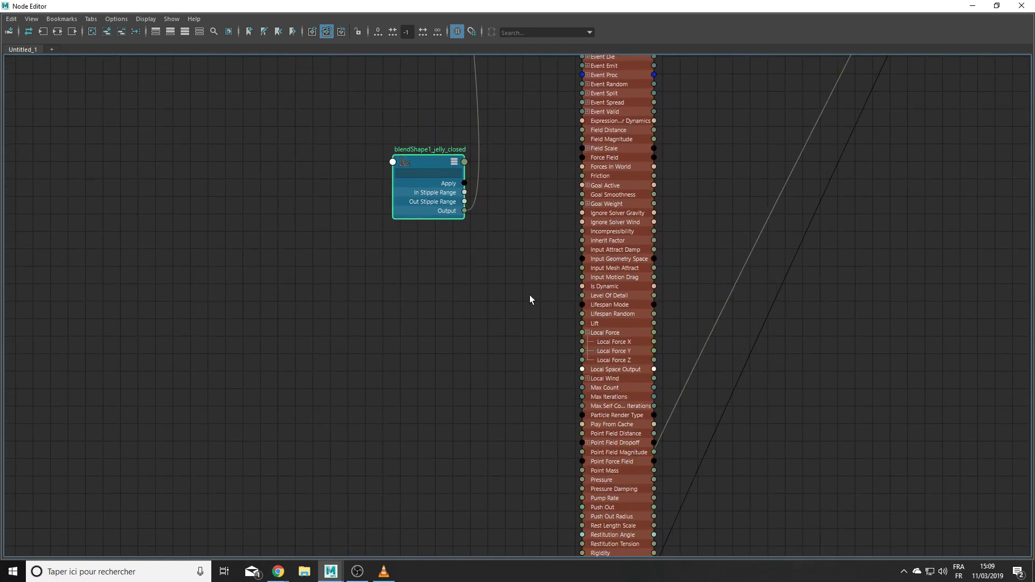
Step: Make room beside nClothShape1 and create a multiplyDivide node between blendShape1_jelly_closed and nClothShape1
drag(421, 156, 269, 212)
click(350, 356)
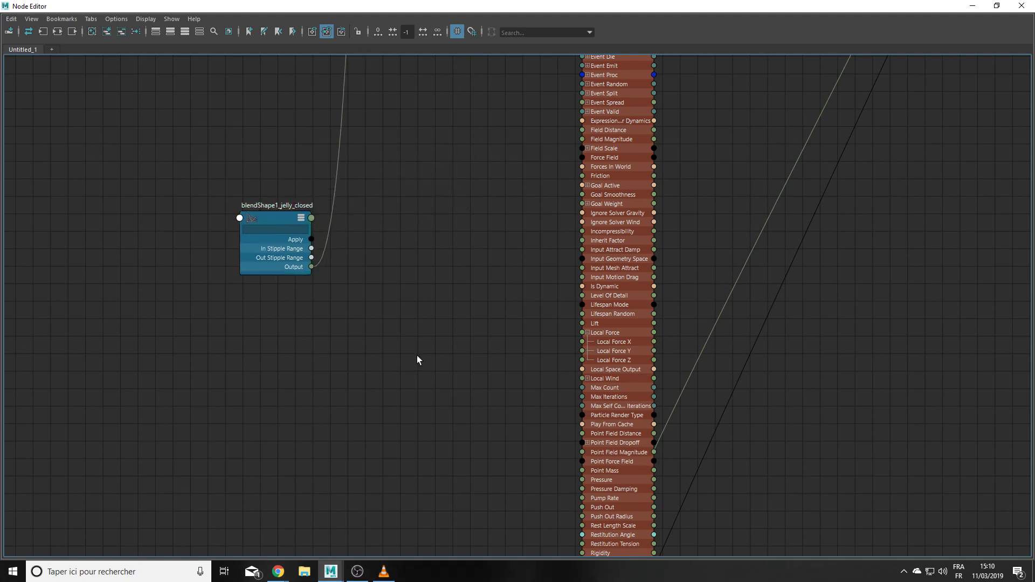
key(Tab)
text(mul)
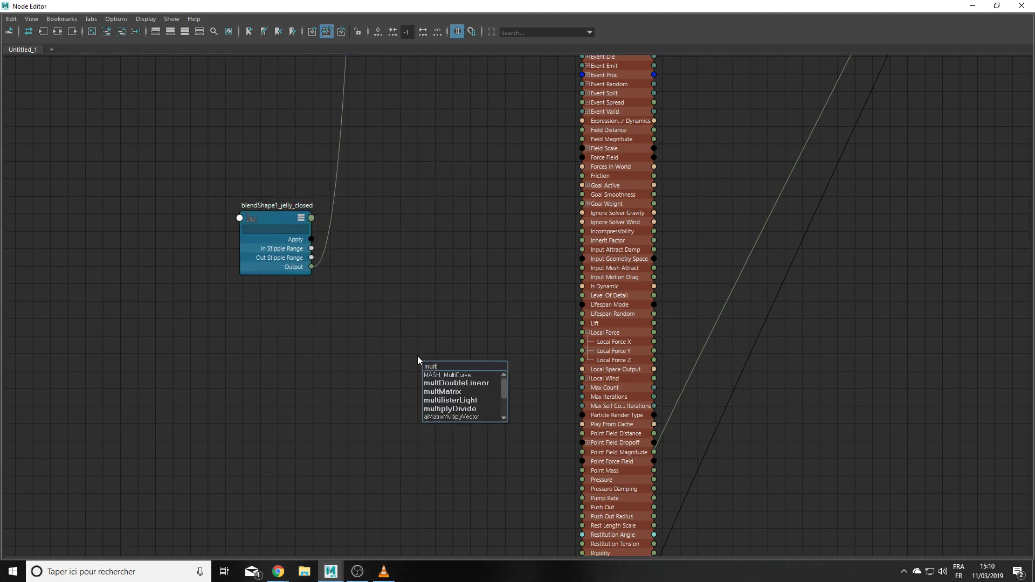
key(Down)
key(Down)
key(Down)
key(Down)
key(Down)
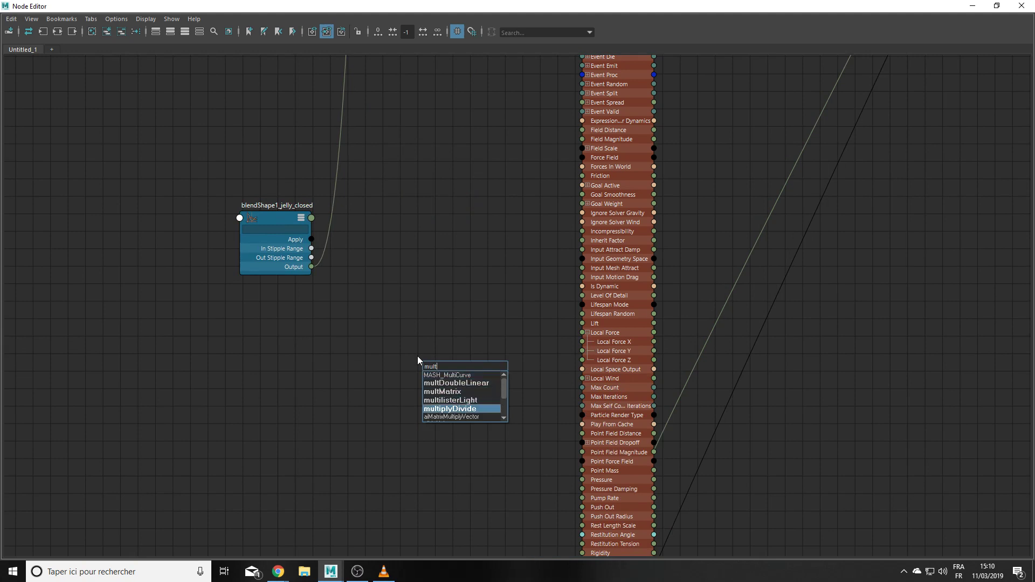
key(Return)
click(484, 369)
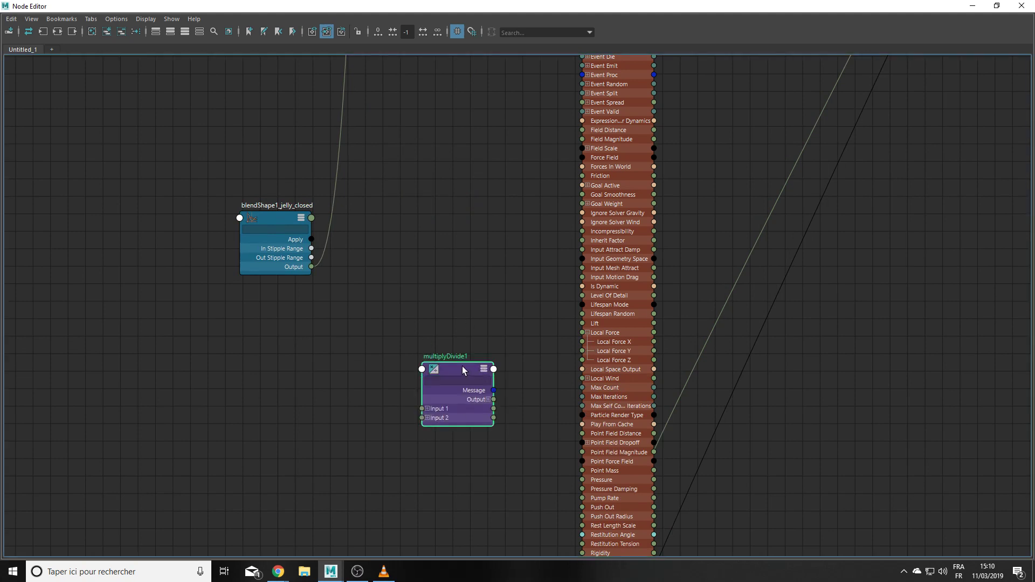
drag(463, 370, 473, 227)
Step: Connect the Output of blendShape1_jelly_closed to the multiplyDivide node's Input 1Y, and its Output Y to Local Force Y of nClothShape1
click(438, 264)
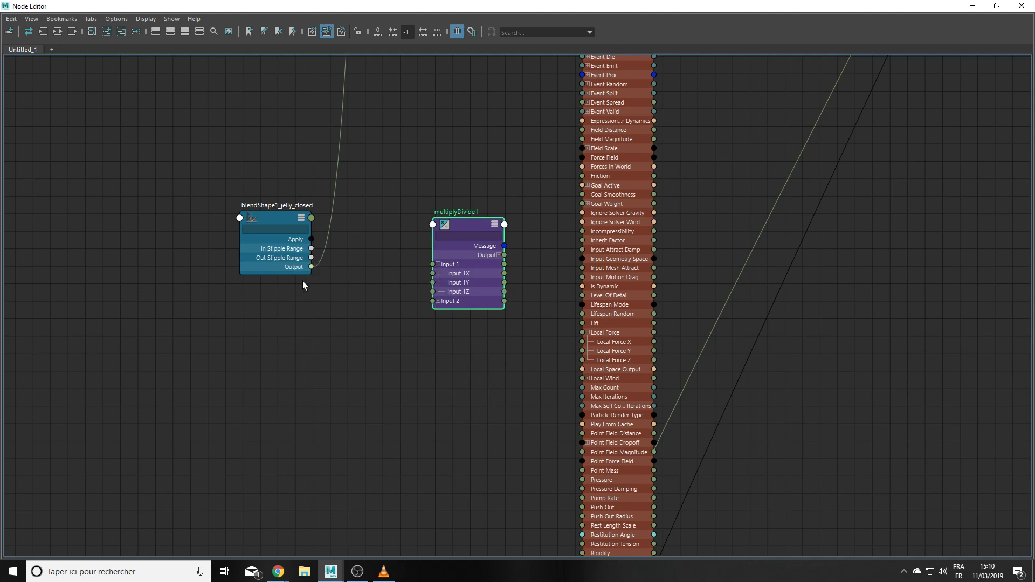
drag(311, 267, 429, 286)
click(499, 255)
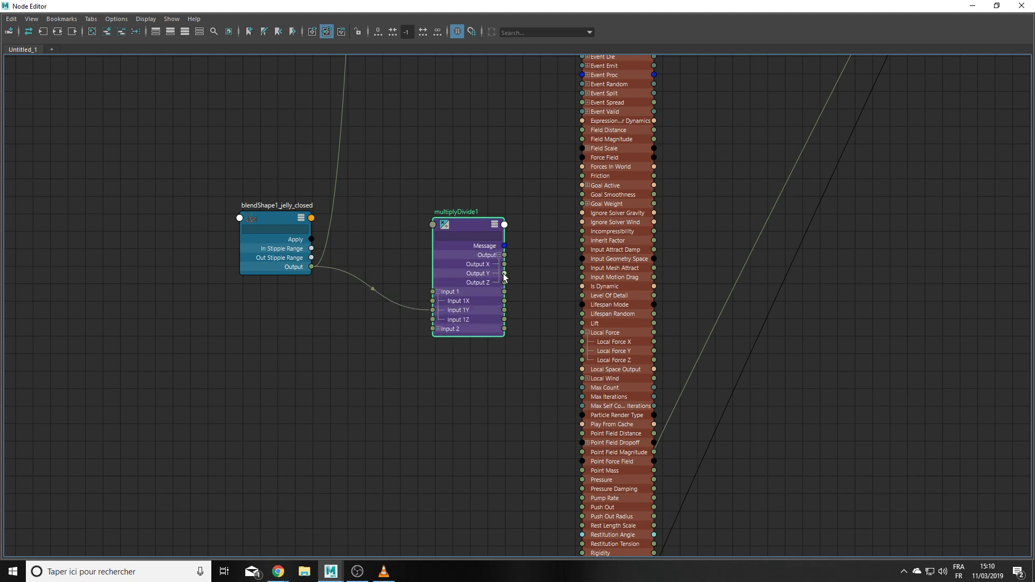
drag(536, 268, 584, 351)
drag(802, 16, 501, 514)
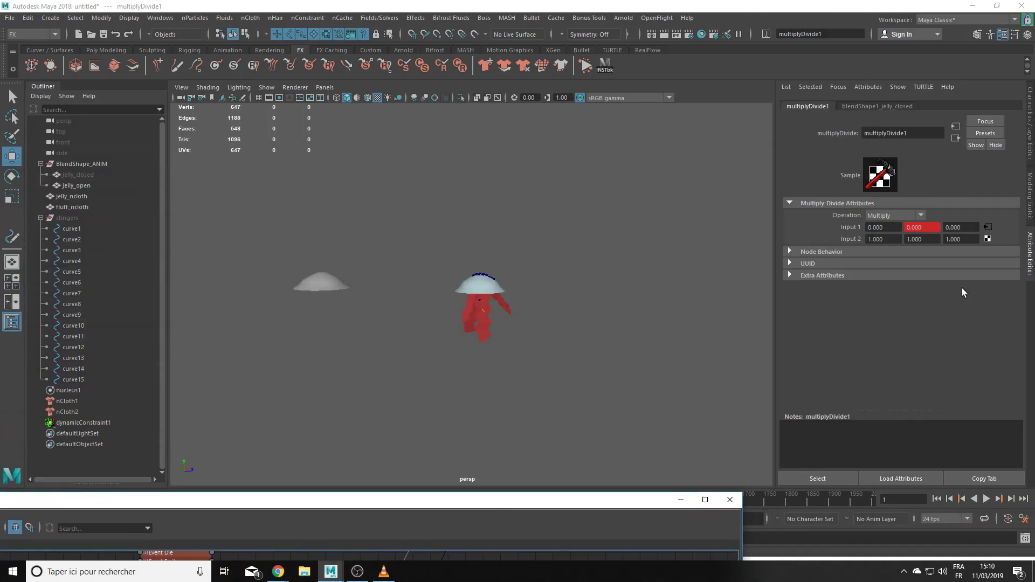
Step: Try values of 10 and 2 for Input 2Y of multiplyDivide1, playing the simulation from the first frame with each
click(926, 239)
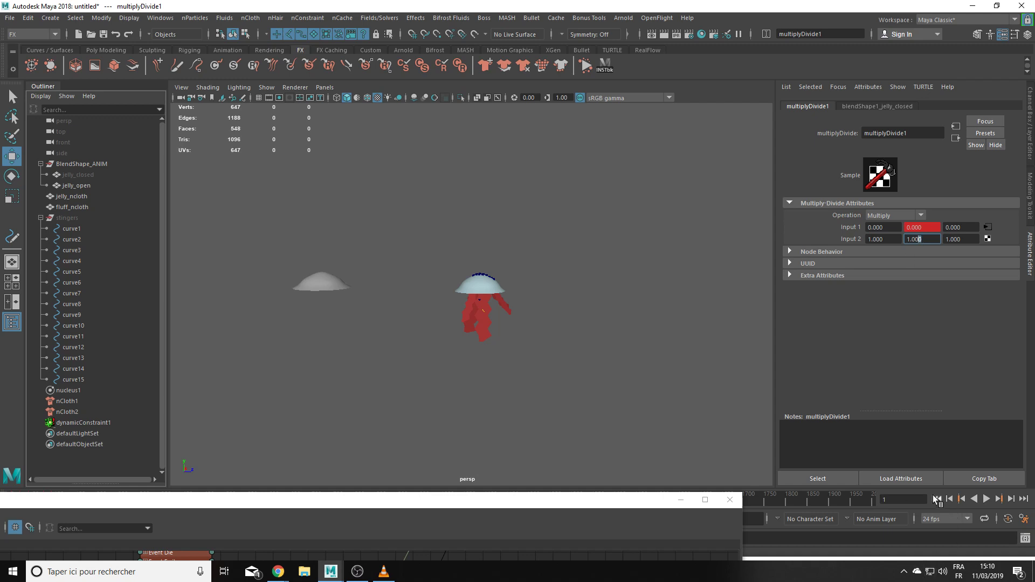
click(987, 499)
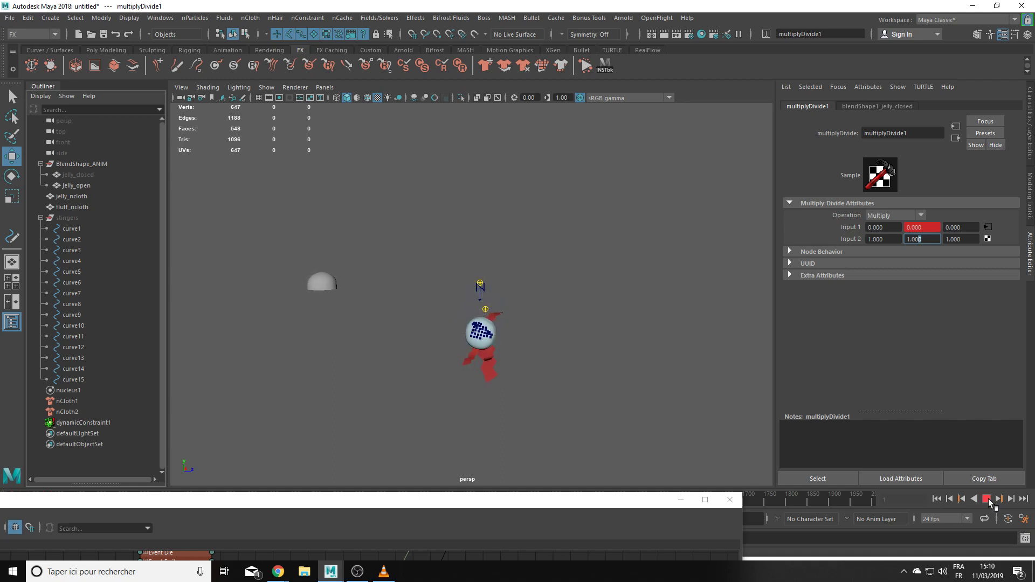
click(987, 499)
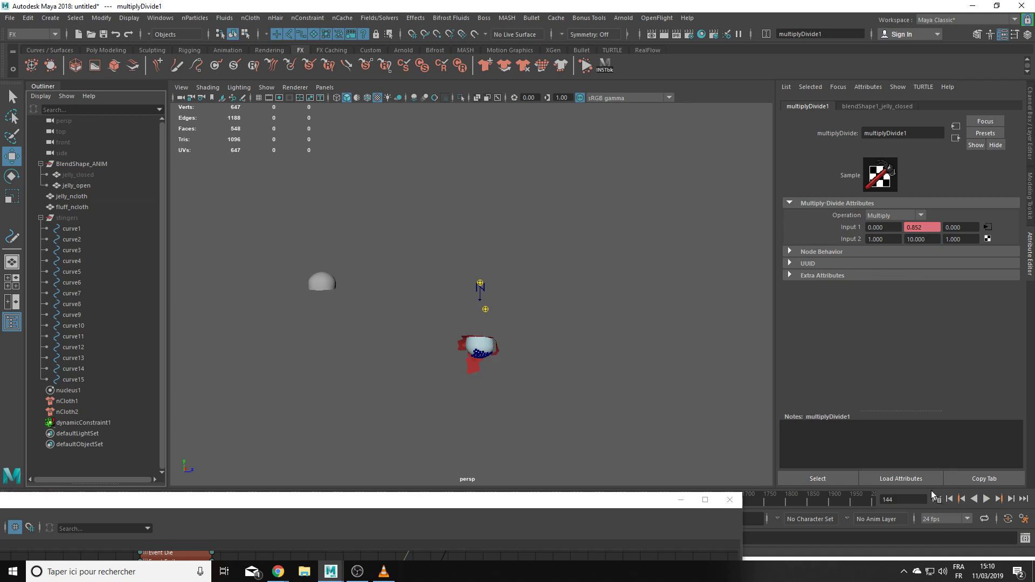
click(936, 499)
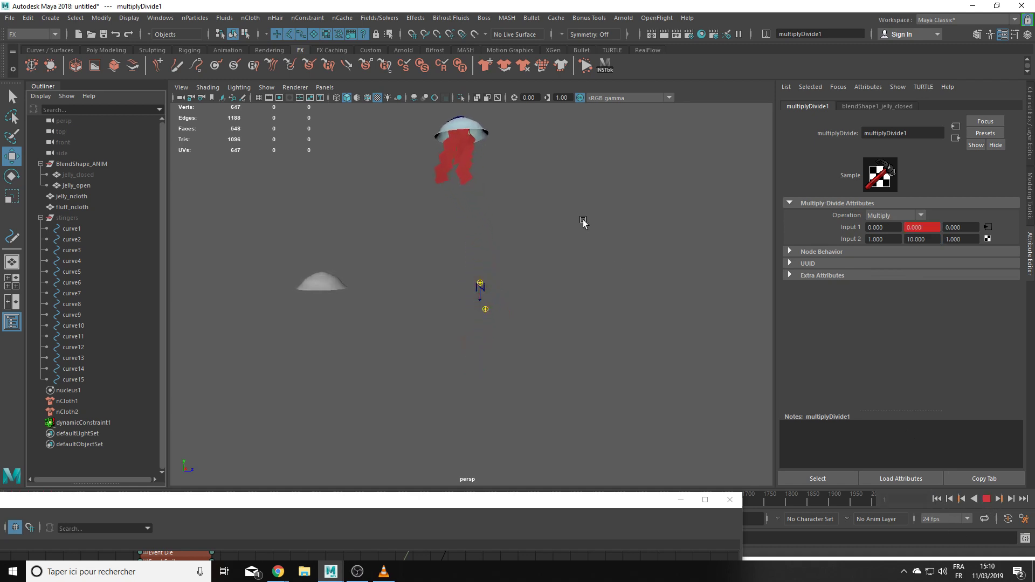
alt+middle_drag(570, 246, 562, 288)
scroll(562, 290, down, 2)
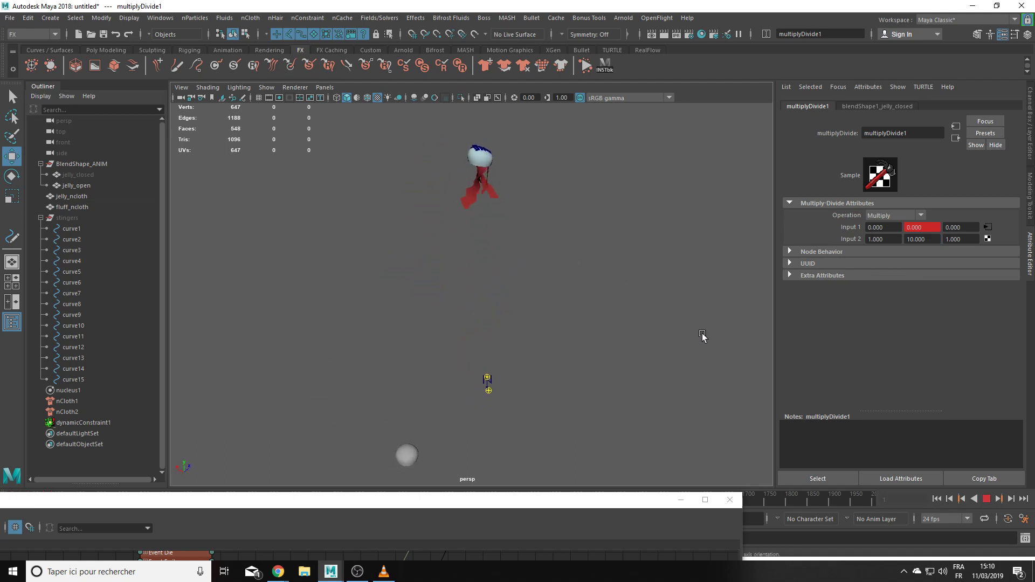
click(987, 498)
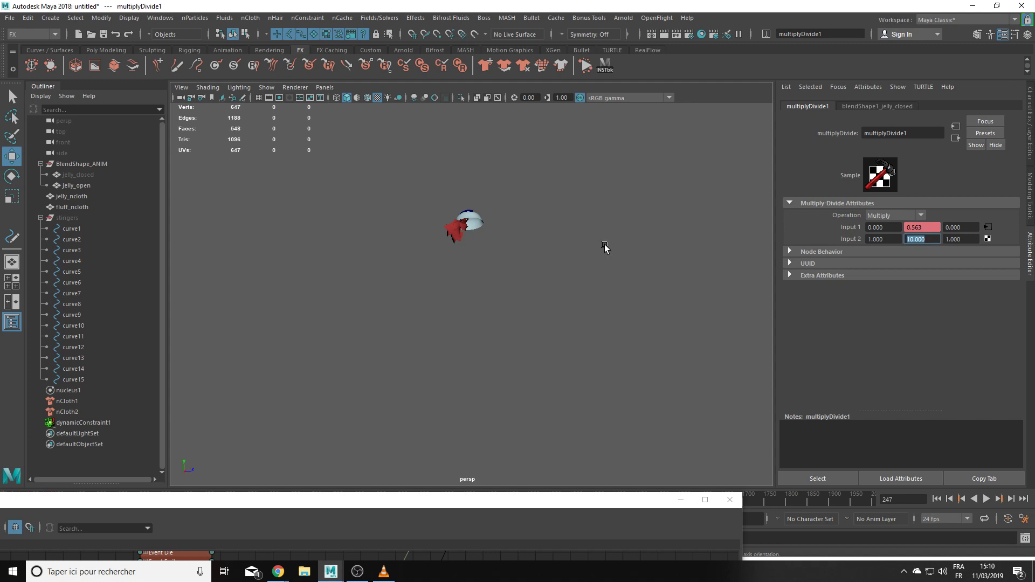
click(940, 500)
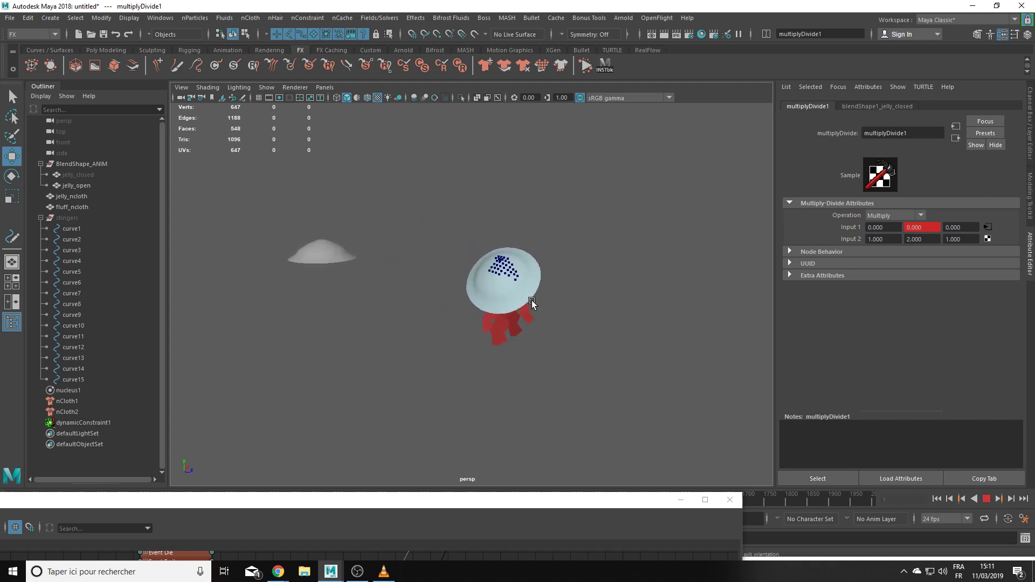
click(984, 499)
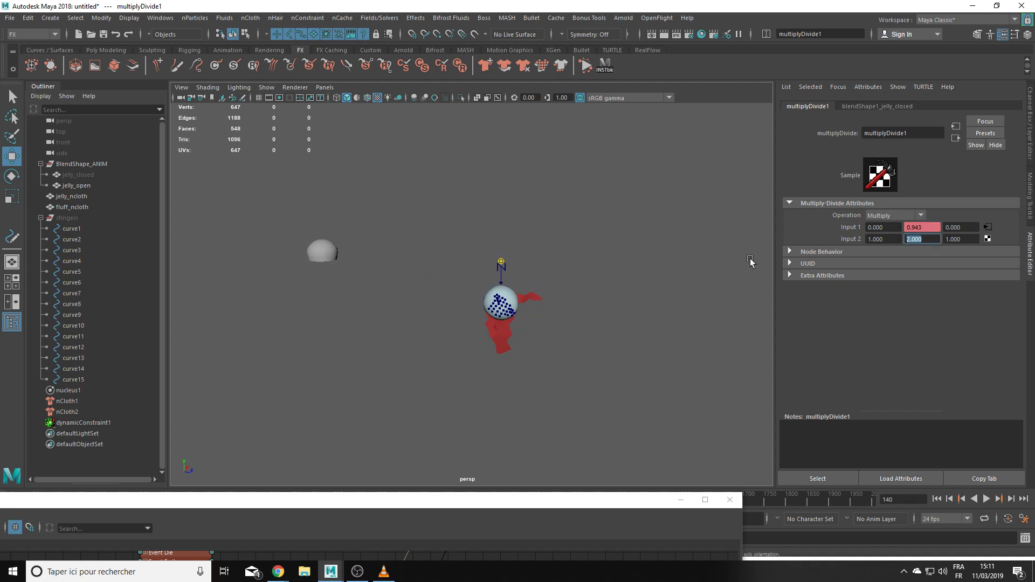
Step: Set Input 2Y of multiplyDivide1 to 5, play the simulation from the first frame, and put the node graph window away
click(961, 498)
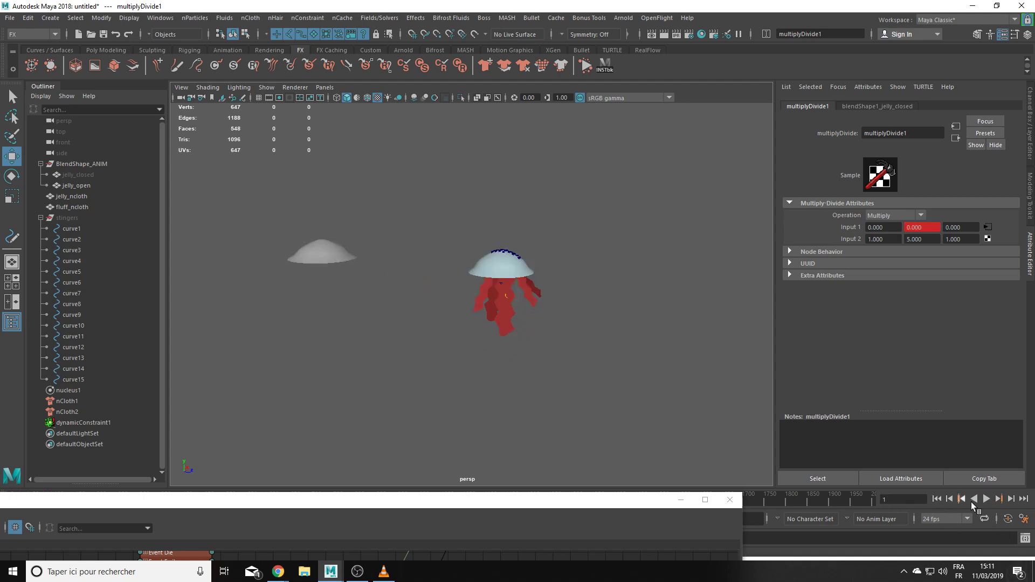
click(986, 498)
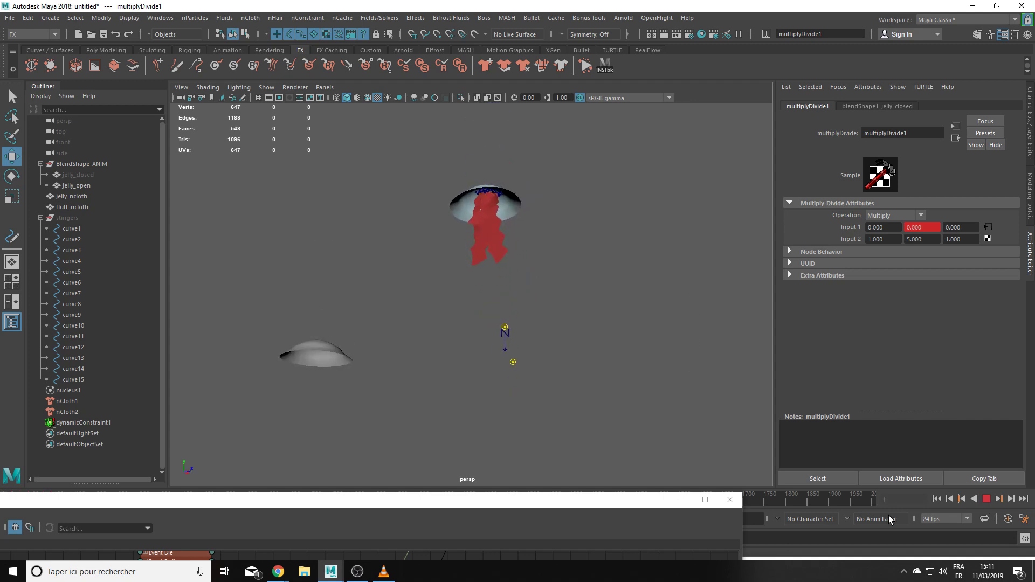
click(729, 499)
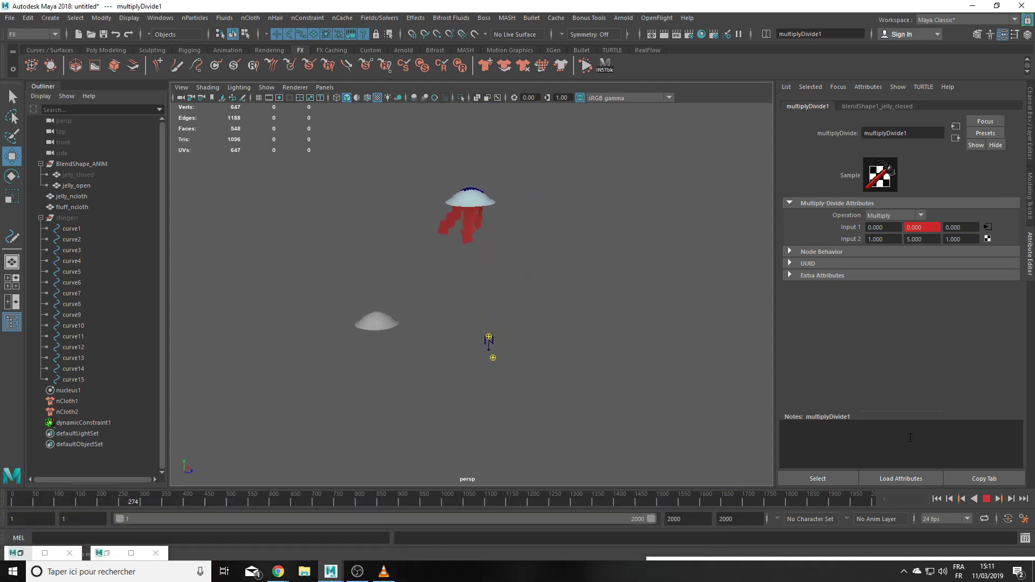
click(987, 500)
Step: Set Lift and Drag to 0.15 and Tangential Drag to 0.2 on fluff_ncloth's nCloth, and replay the simulation from the start
click(477, 189)
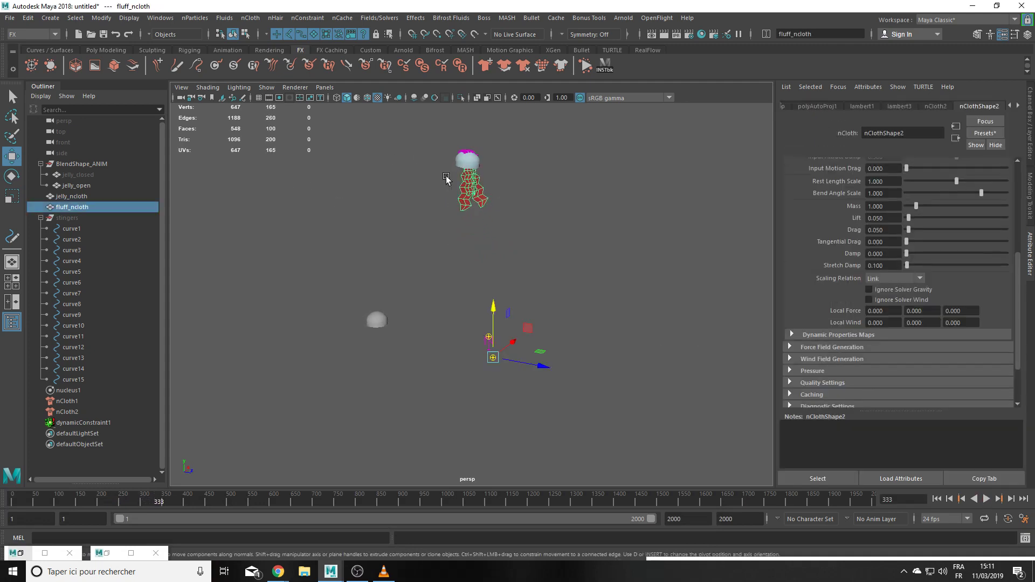
scroll(804, 402, up, 3)
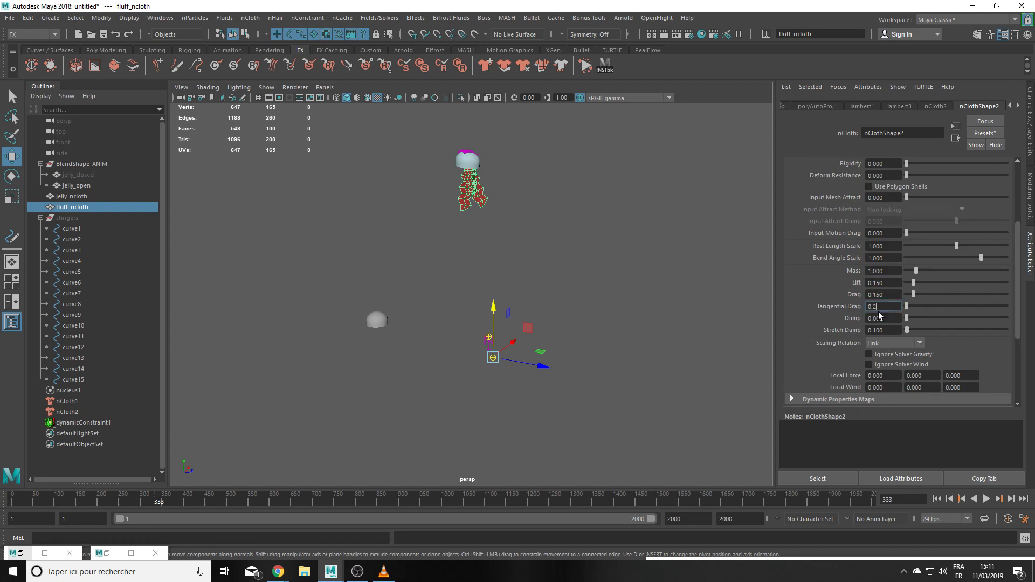
click(950, 499)
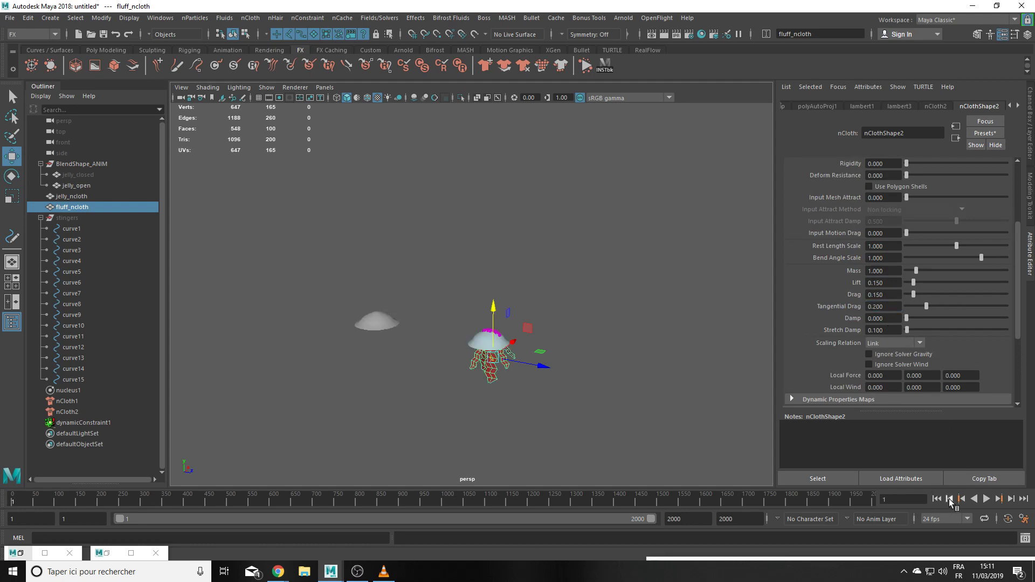
click(986, 499)
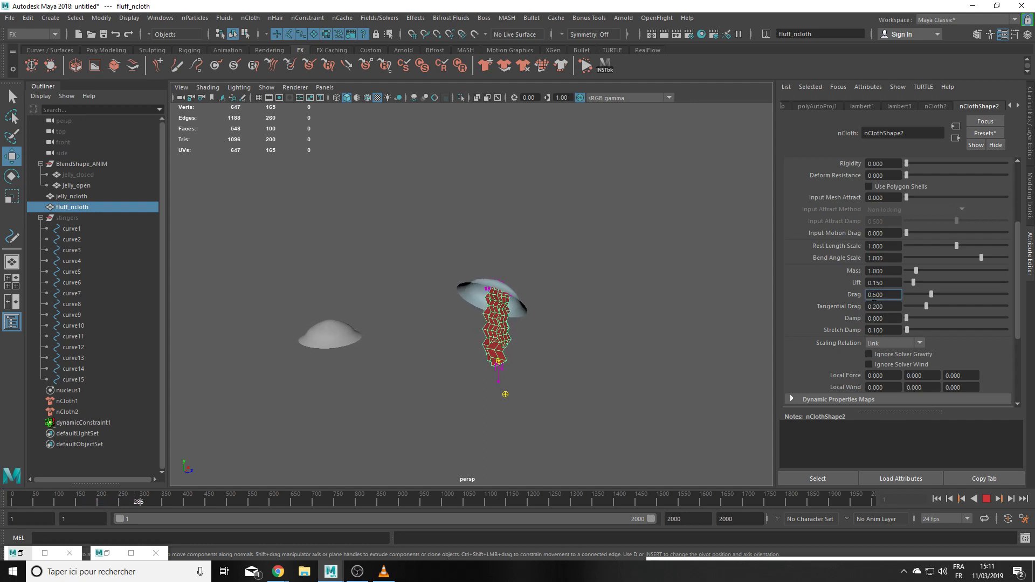
Step: Set the Drag of fluff_ncloth's nCloth to 0.05 and replay the simulation from the start with nothing selected
text(05)
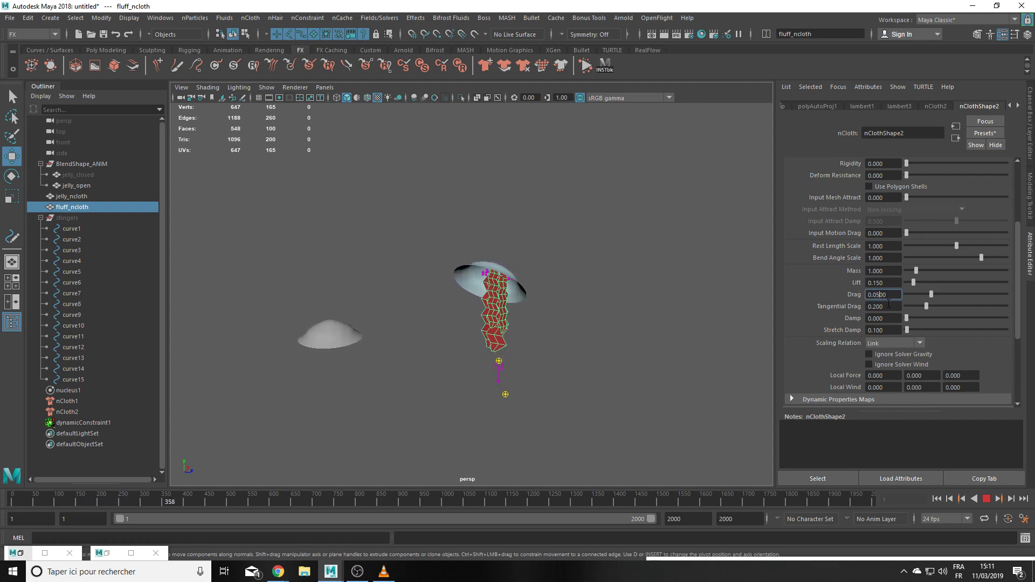
key(Return)
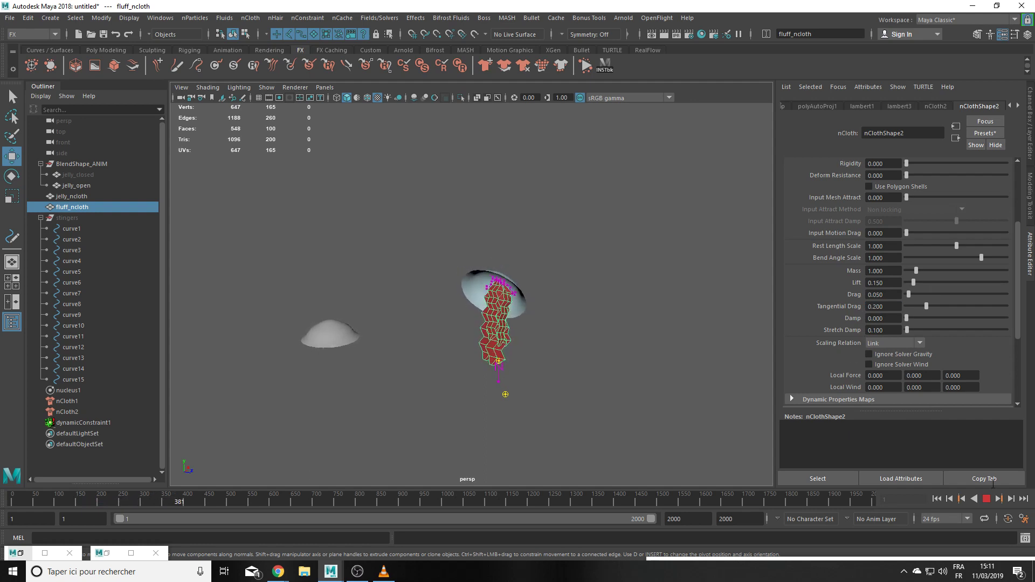
click(939, 499)
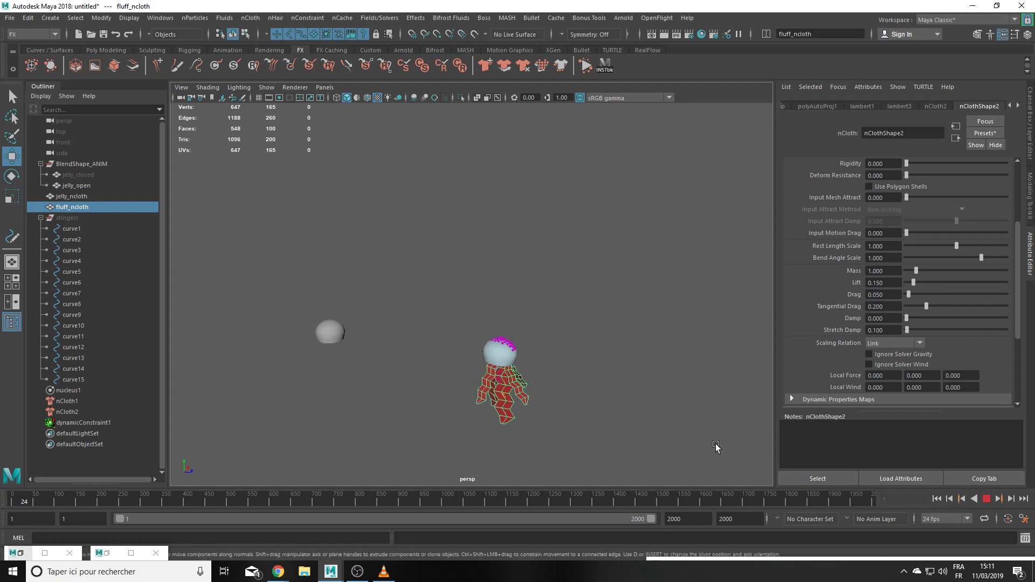
click(616, 361)
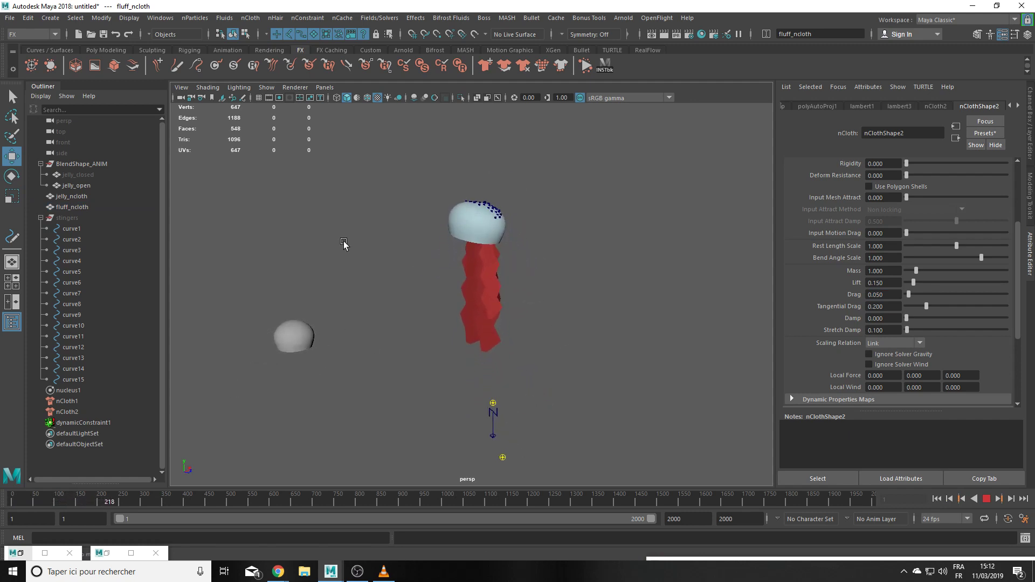
click(986, 499)
Step: Set the Air Push Distance to 5 and Air Push Vorticity to 1 in jelly_ncloth's Wind Field Generation settings
click(515, 267)
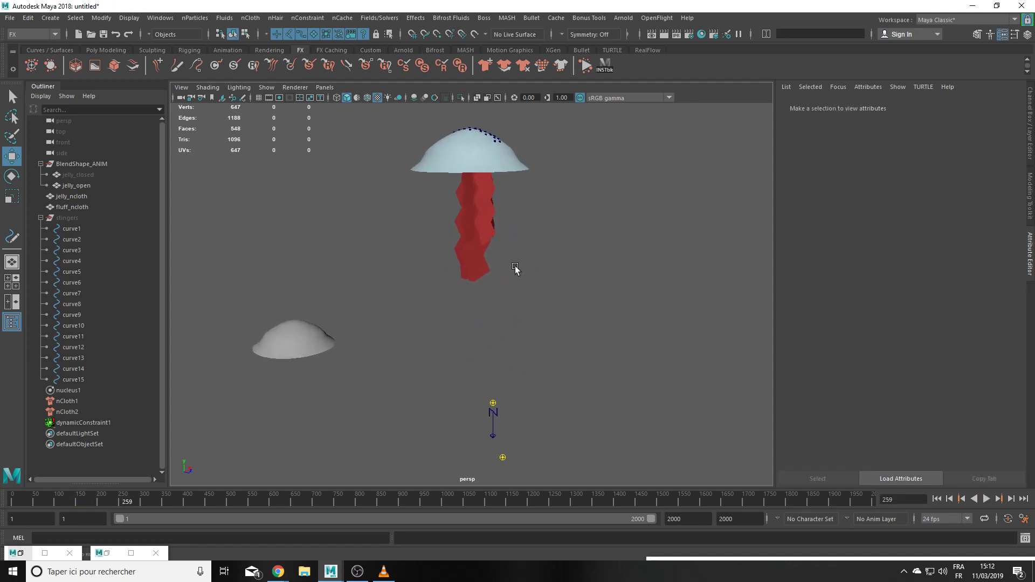
alt+middle_drag(516, 266, 527, 353)
alt+drag(505, 352, 529, 352)
click(492, 279)
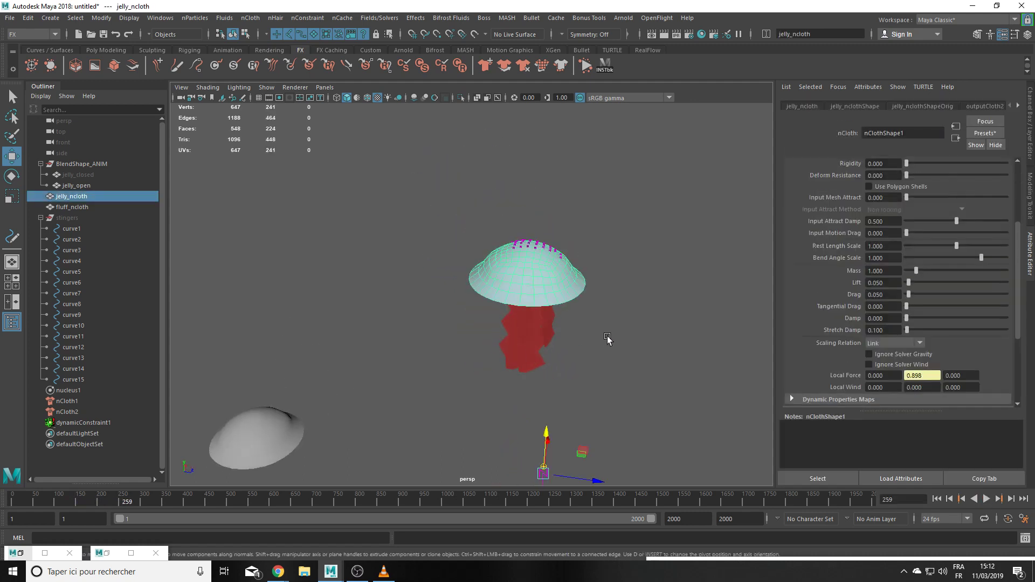
alt+drag(607, 340, 419, 402)
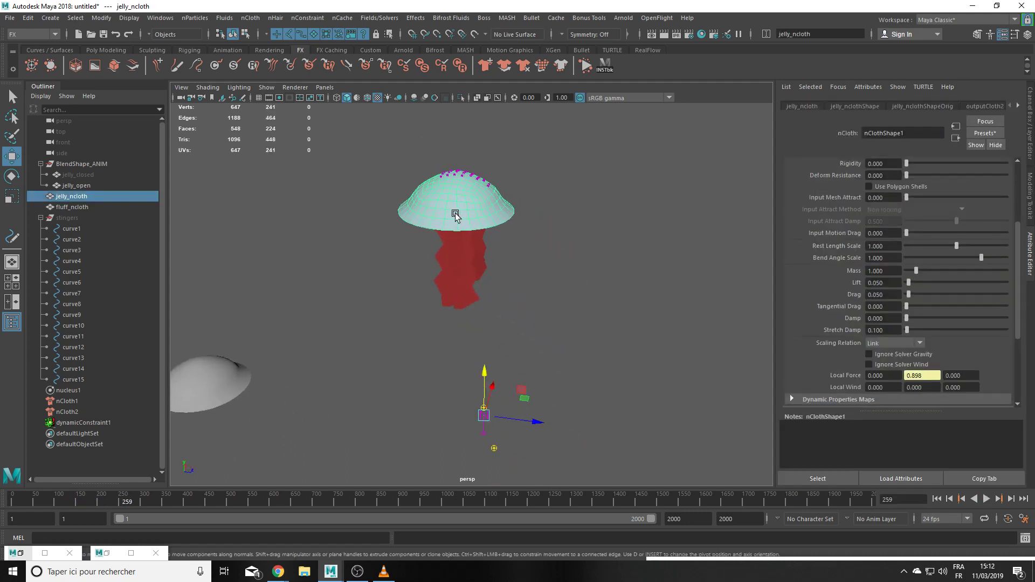
scroll(923, 319, down, 4)
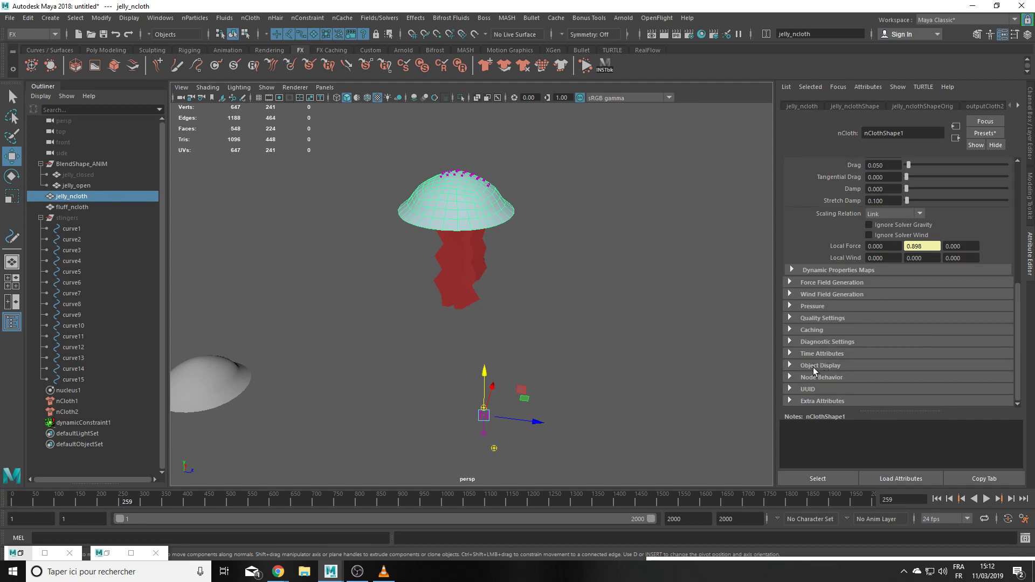
scroll(816, 338, up, 4)
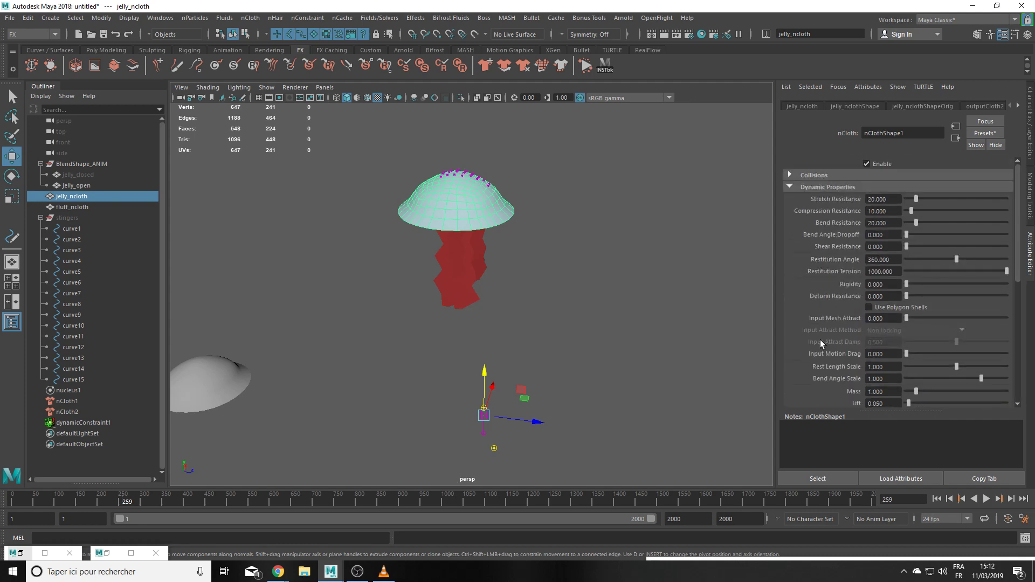
scroll(820, 339, down, 3)
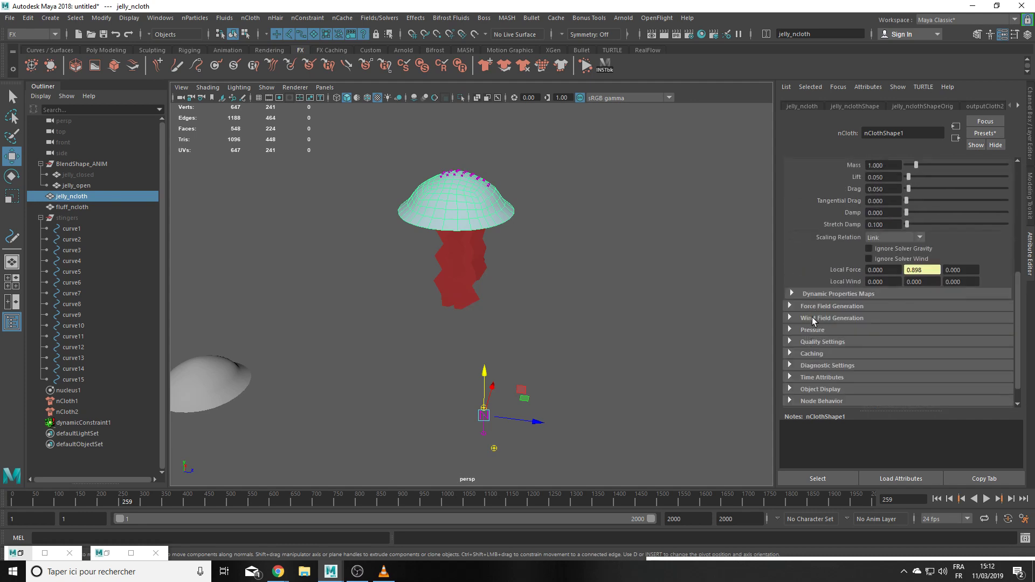
click(813, 318)
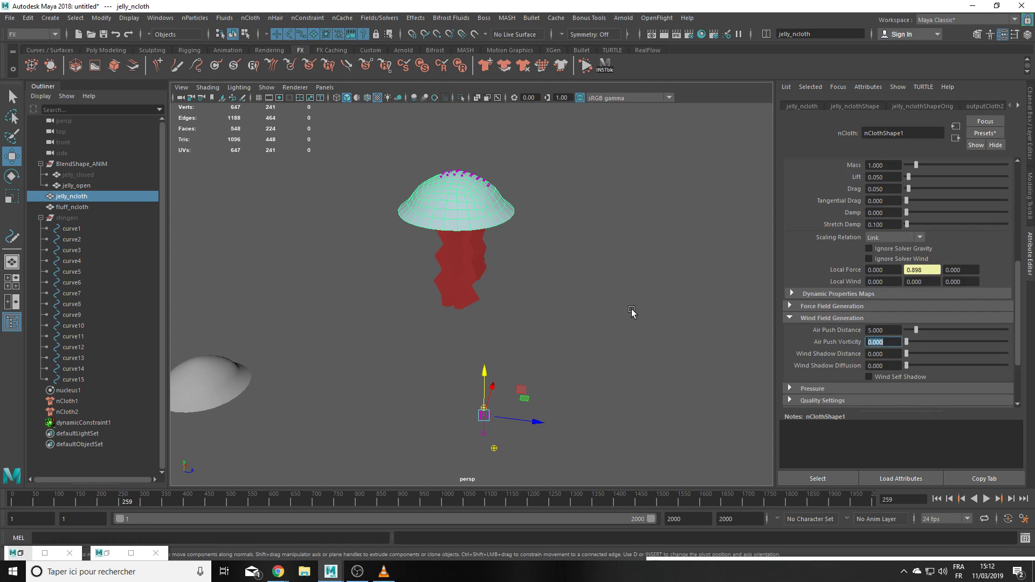
Step: Play the simulation from the first frame to check the jellyfish's motion, stop it and return to frame 1
click(987, 498)
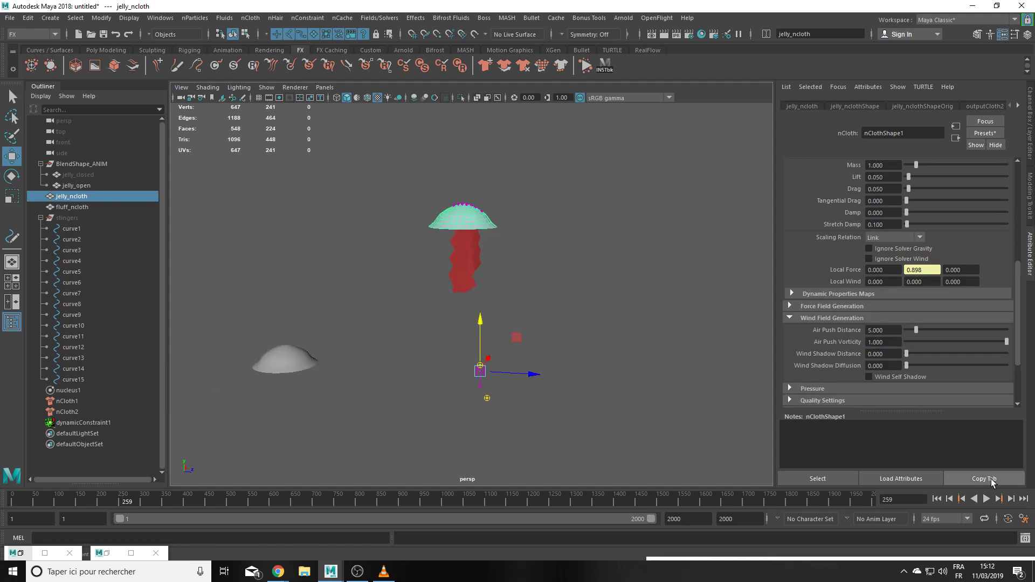
click(938, 499)
click(986, 499)
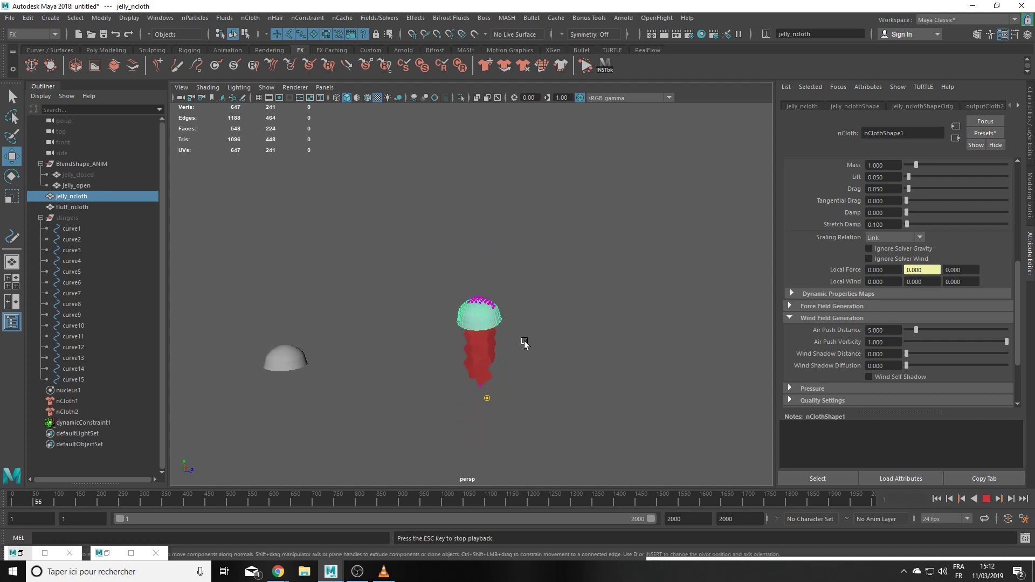
click(538, 369)
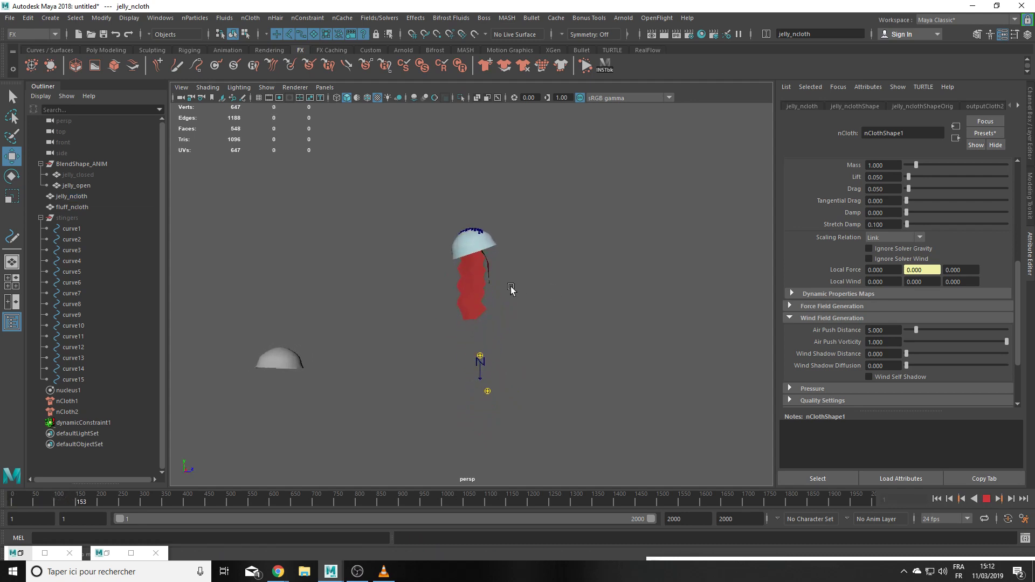
click(491, 283)
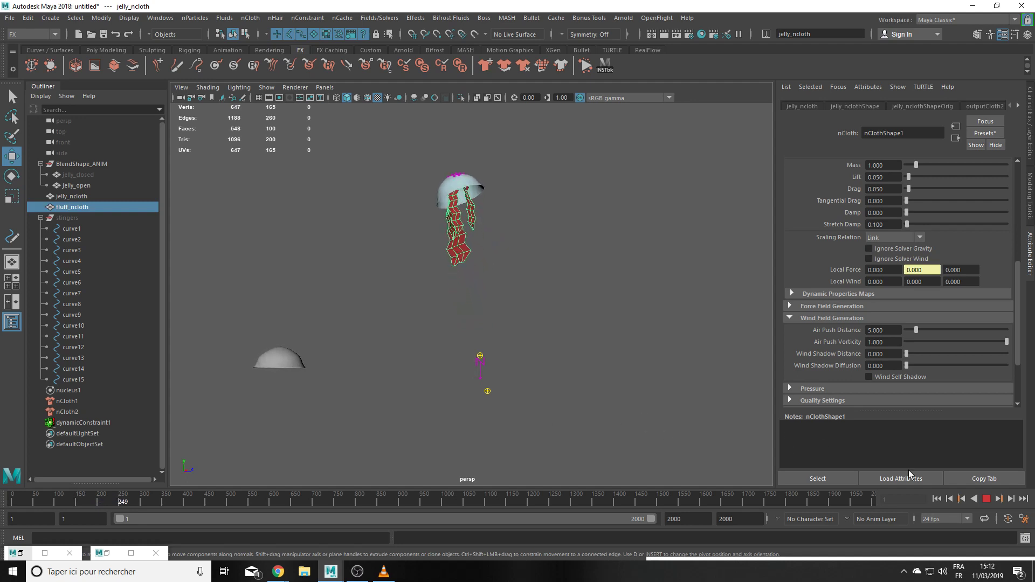
click(986, 499)
click(941, 499)
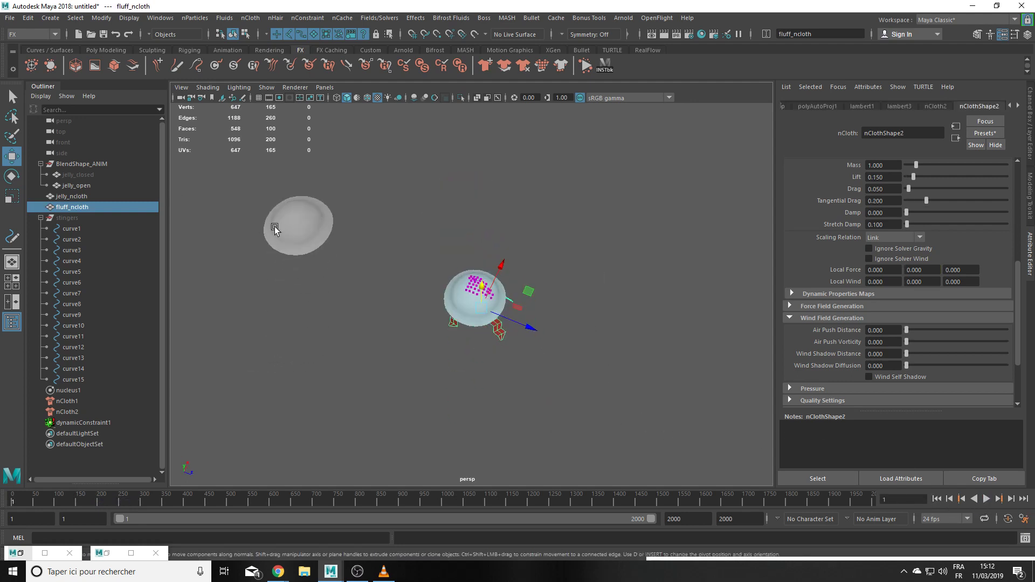
Step: Hide the BlendShape_ANIM group so that only the simulated jellyfish is displayed
click(100, 163)
key(ctrl+h)
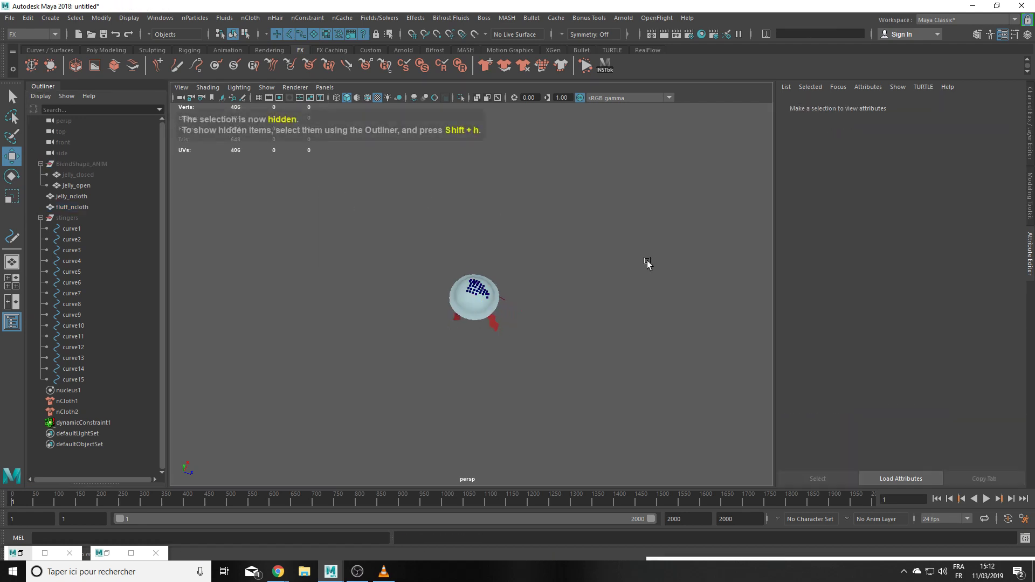
scroll(532, 265, up, 3)
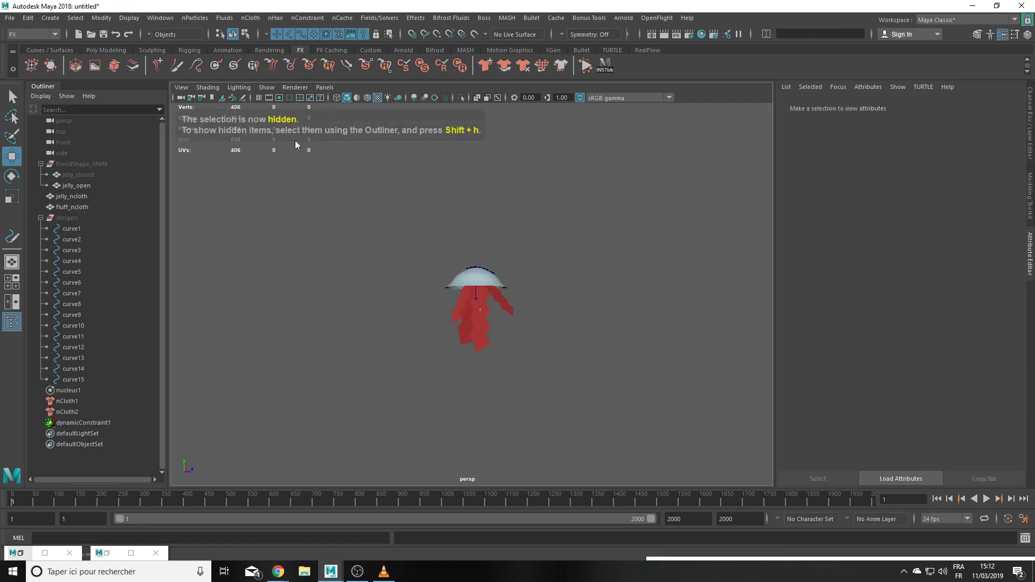
Step: Create a polygon torus, scale it uniformly to about 4.67 and raise it about 13.26 units above the jellyfish
click(114, 52)
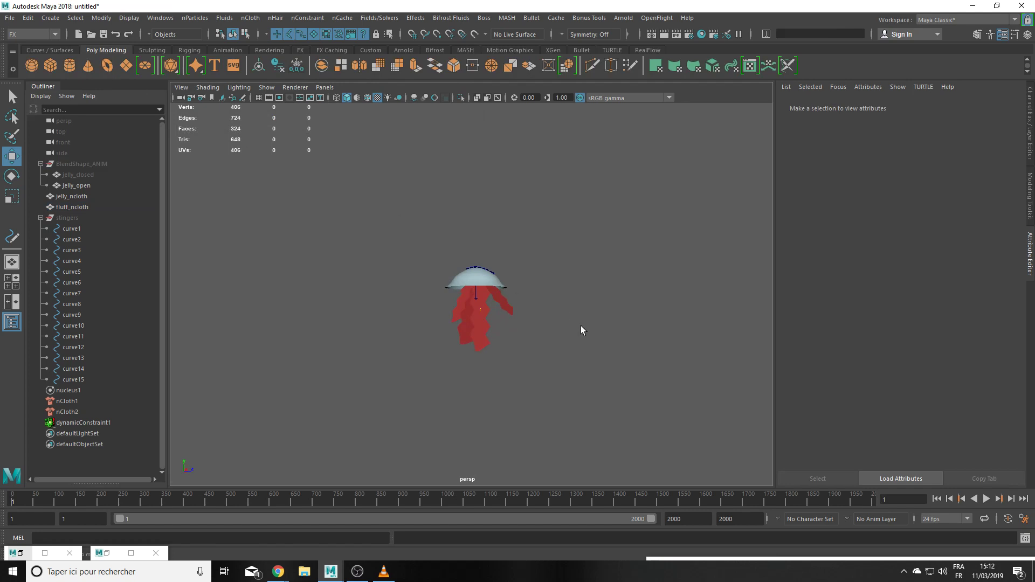
key(r)
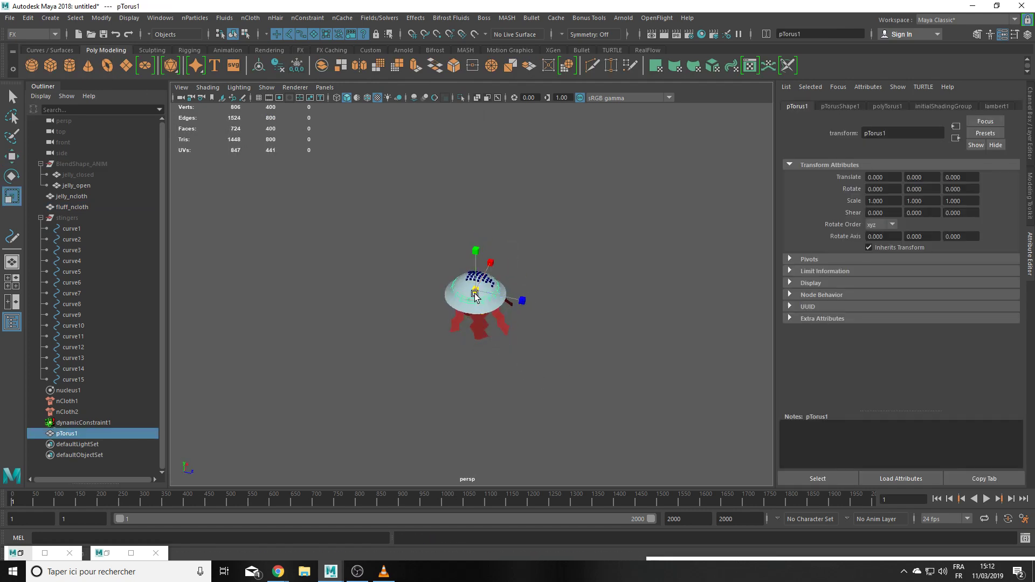
drag(474, 296, 585, 338)
key(w)
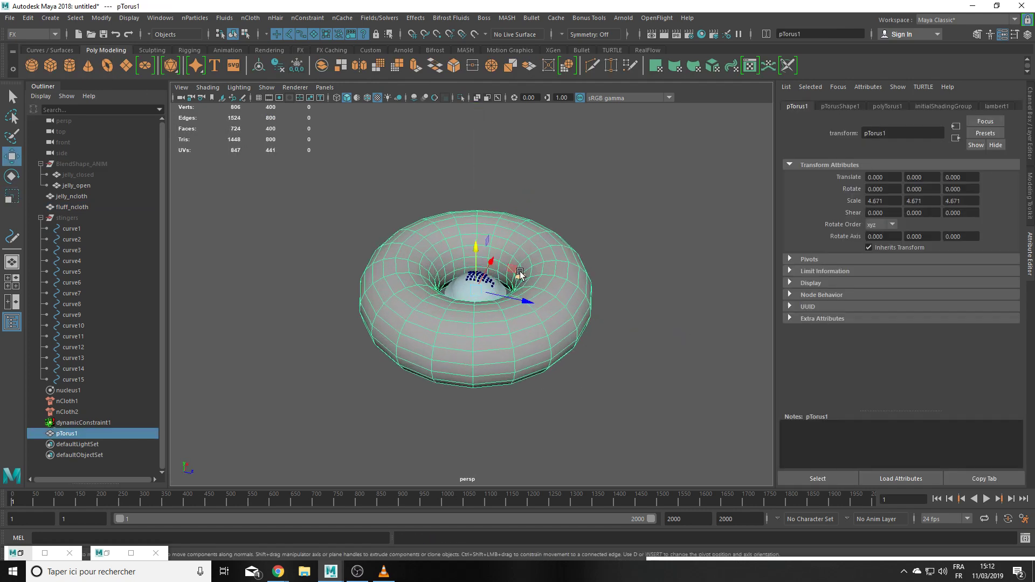
drag(475, 248, 499, 43)
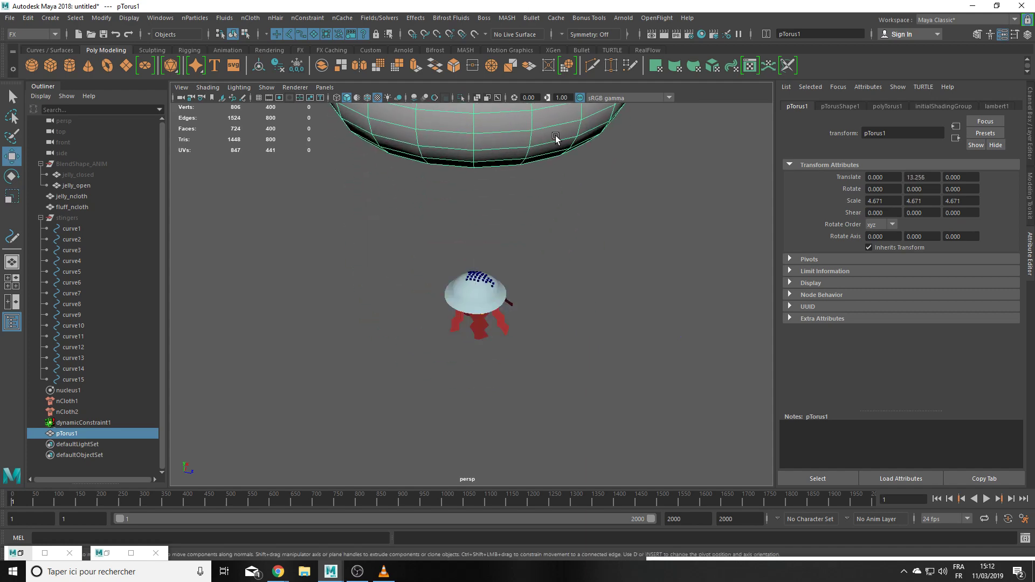
Step: Turn the torus into a passive collider for the nCloth simulation
scroll(560, 183, down, 5)
alt+drag(563, 258, 564, 220)
alt+middle_drag(565, 220, 532, 249)
alt+drag(531, 251, 517, 270)
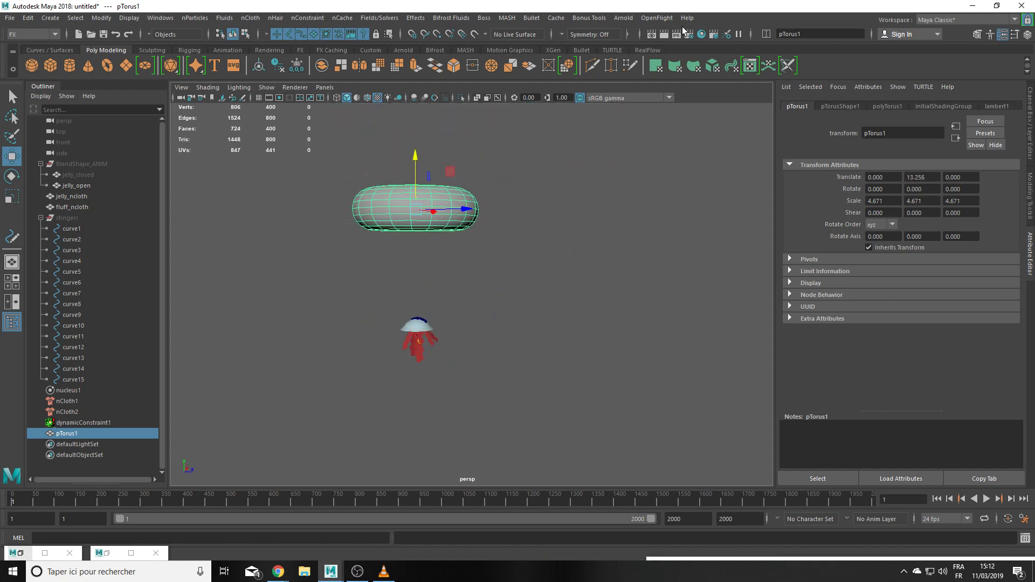
click(301, 50)
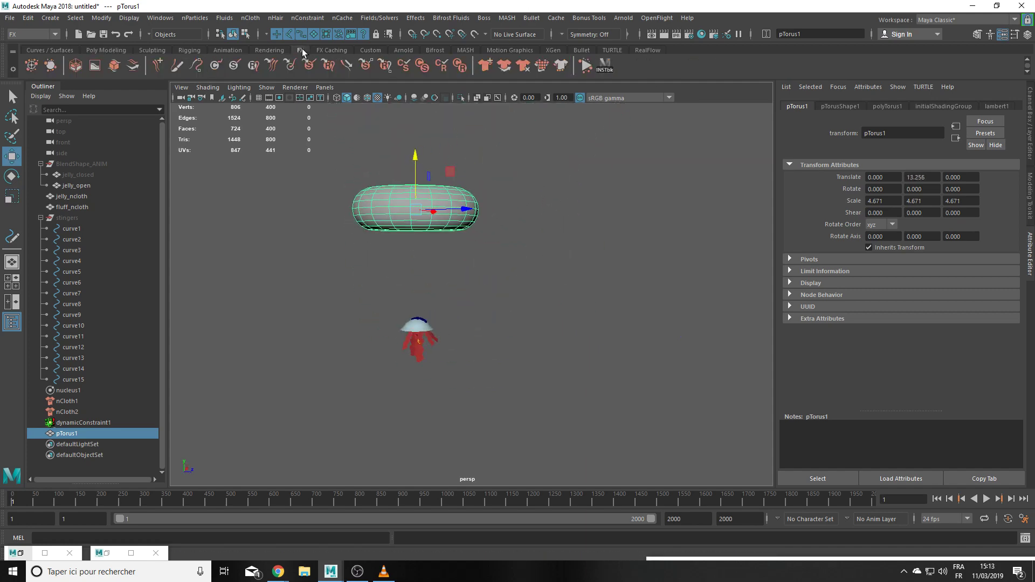
click(501, 63)
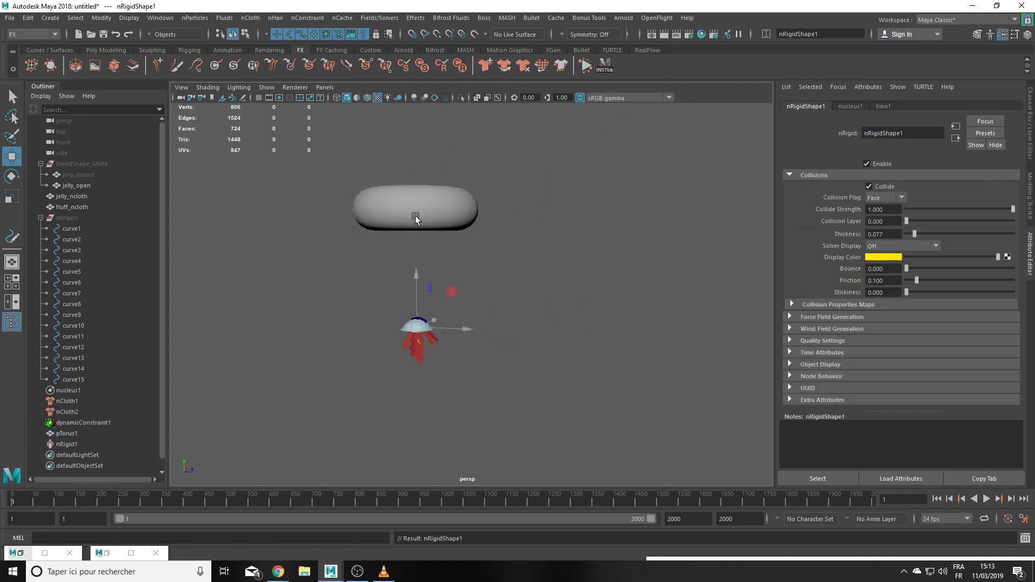
Step: Play the simulation and move the torus into the jellyfish's path to test the collision between them
key(alt+v)
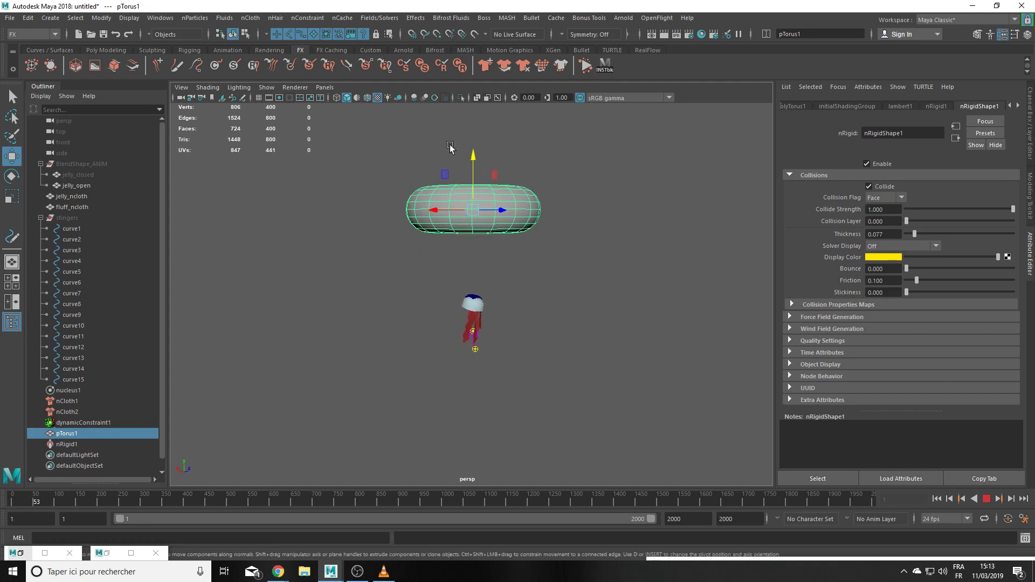
drag(444, 173, 493, 221)
middle_drag(542, 358, 603, 334)
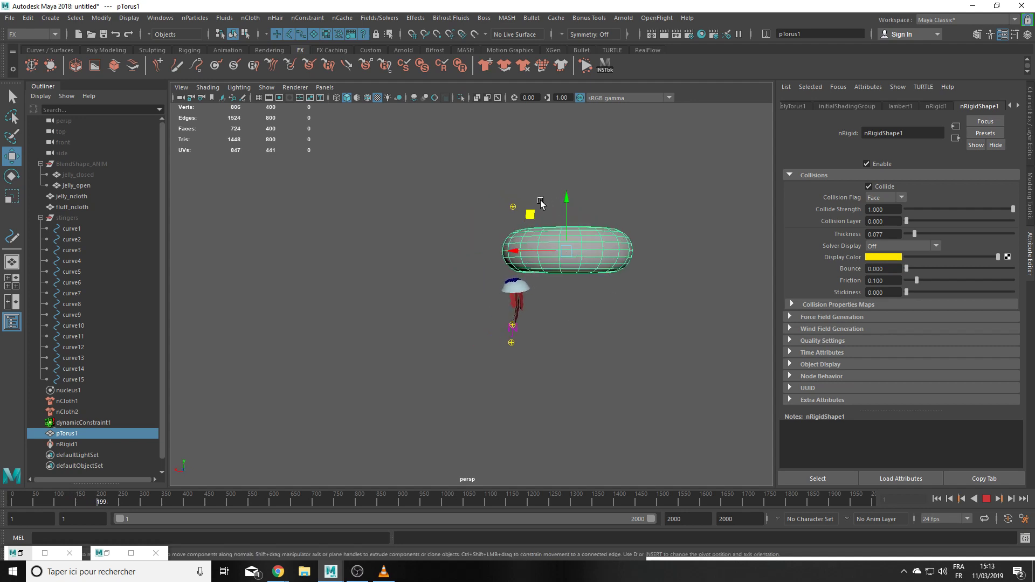
scroll(555, 244, up, 3)
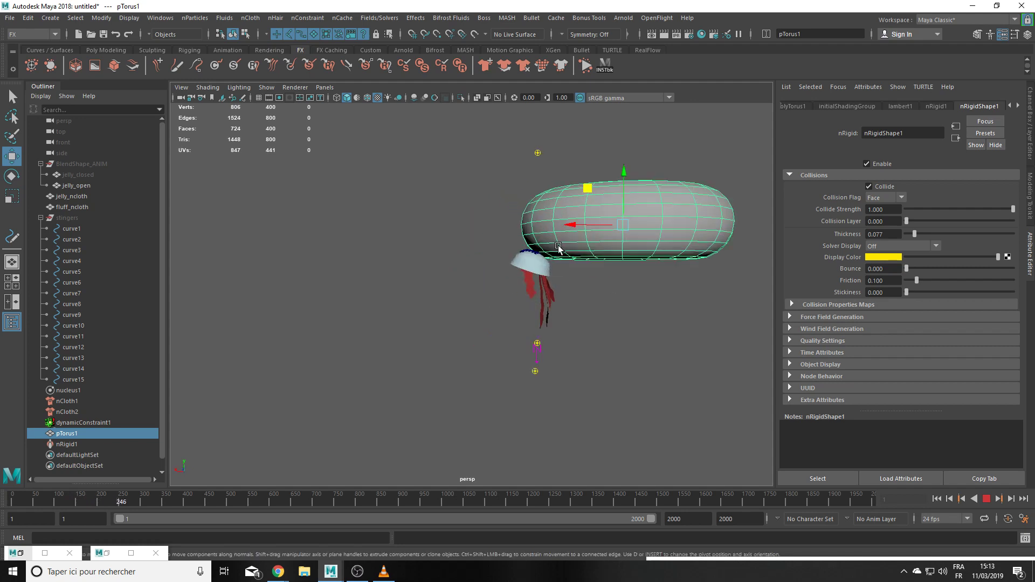
scroll(576, 147, down, 1)
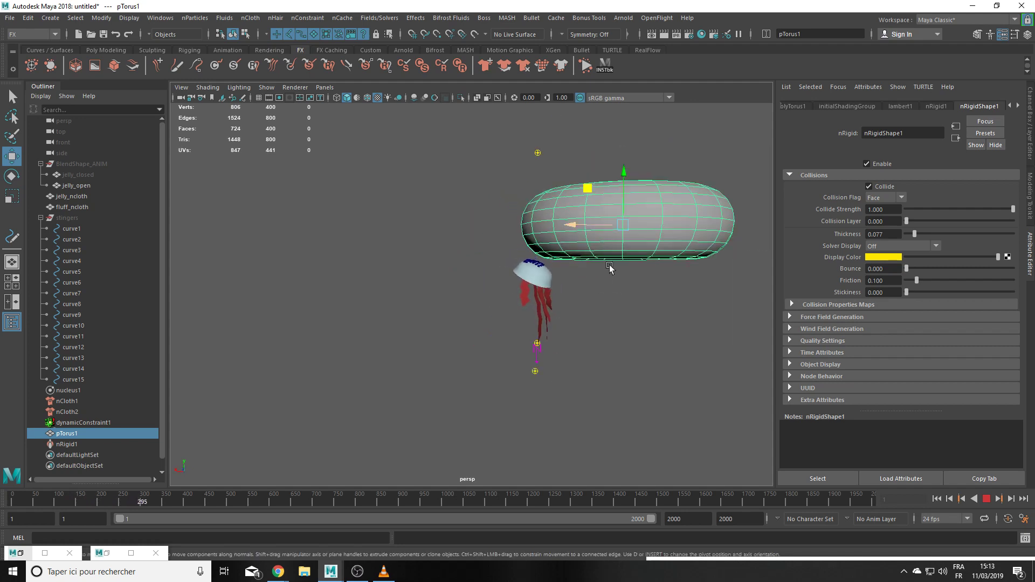
scroll(589, 257, down, 2)
middle_drag(530, 213, 472, 197)
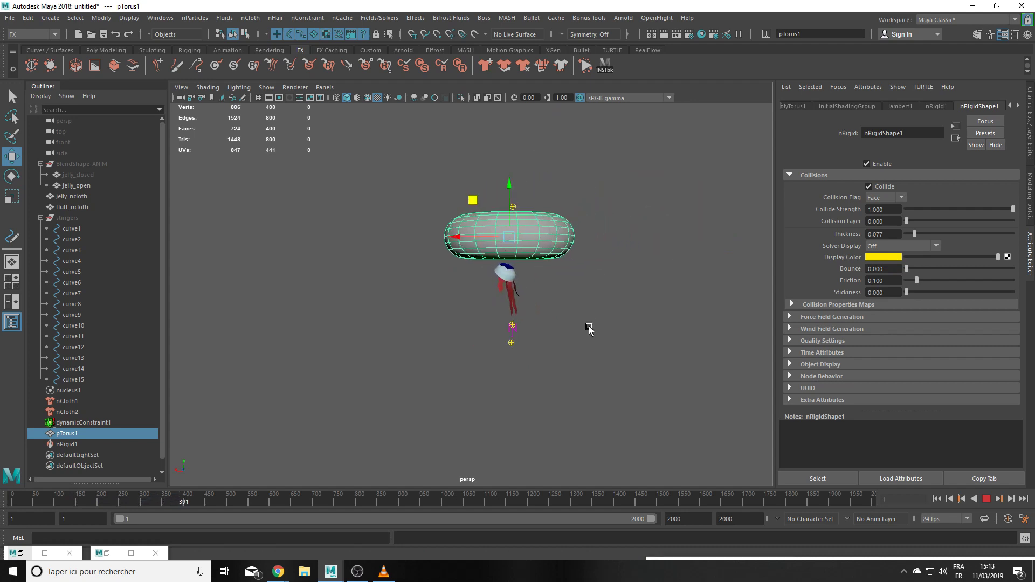
Step: Move the torus again during playback and examine how the jellyfish reacts around the torus hole
alt+drag(589, 330, 454, 317)
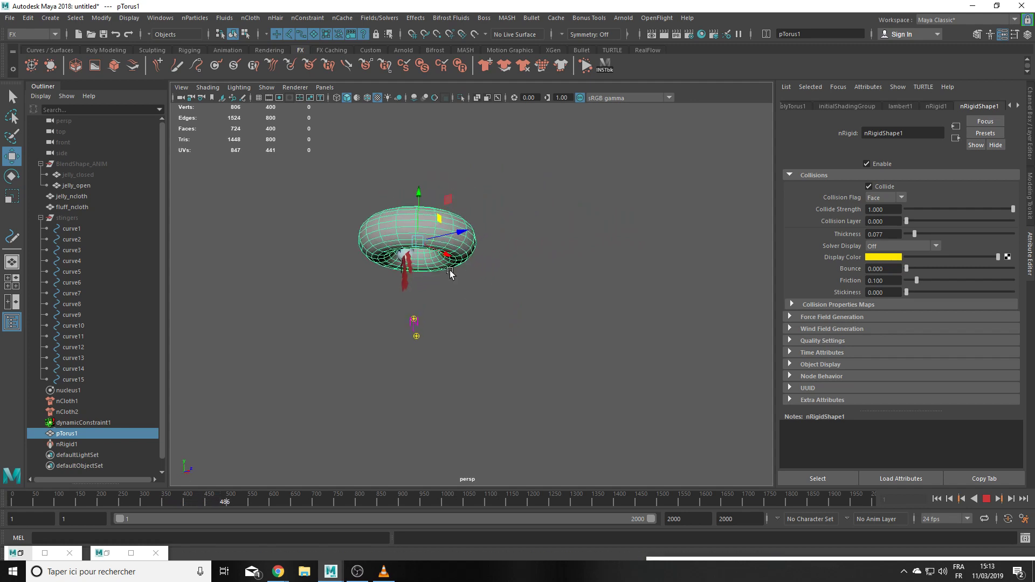
drag(449, 201, 543, 249)
scroll(407, 266, up, 6)
alt+drag(406, 266, 462, 290)
scroll(462, 291, down, 6)
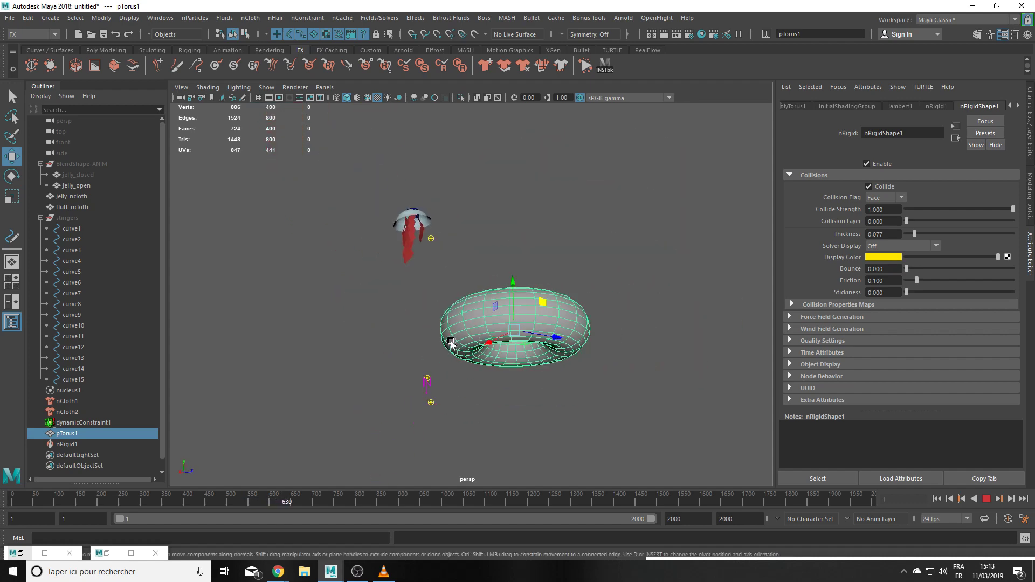
Step: Stop the simulation, return to frame 1 and delete the torus
click(985, 499)
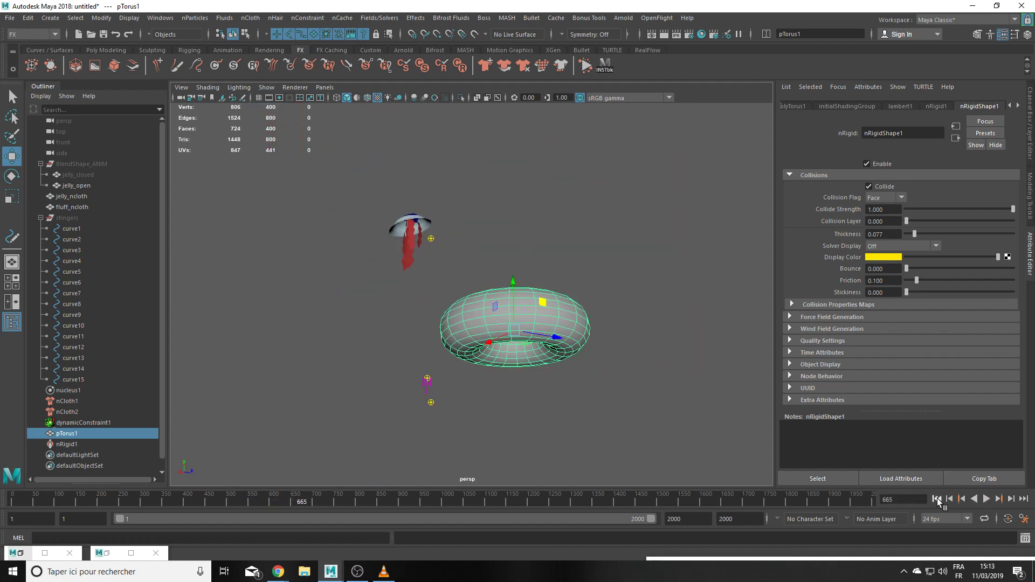
click(936, 499)
key(Delete)
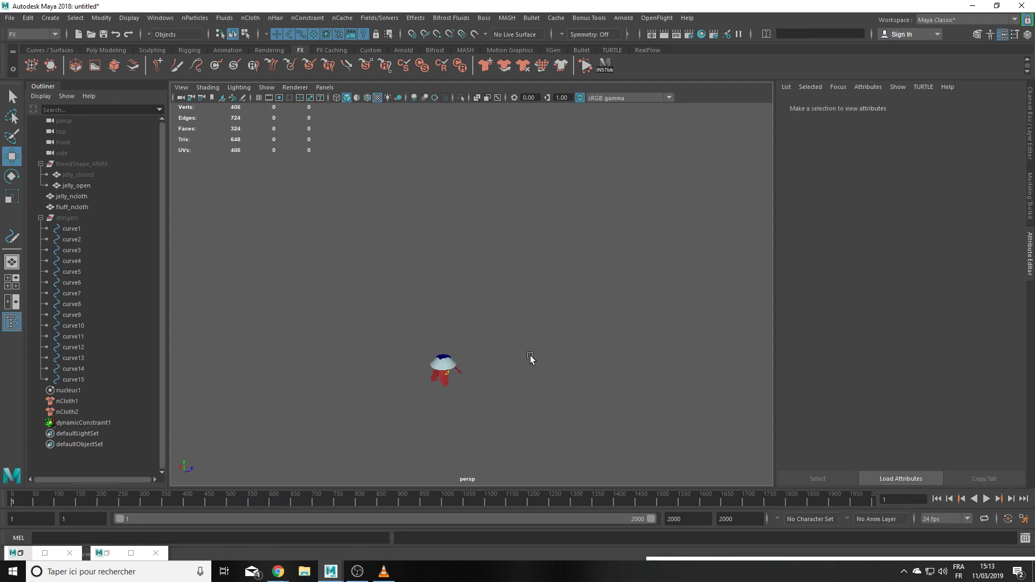
Step: Unhide the stingers group and show its curves around the jellyfish from above
scroll(409, 357, up, 5)
alt+middle_drag(457, 374, 638, 193)
click(93, 217)
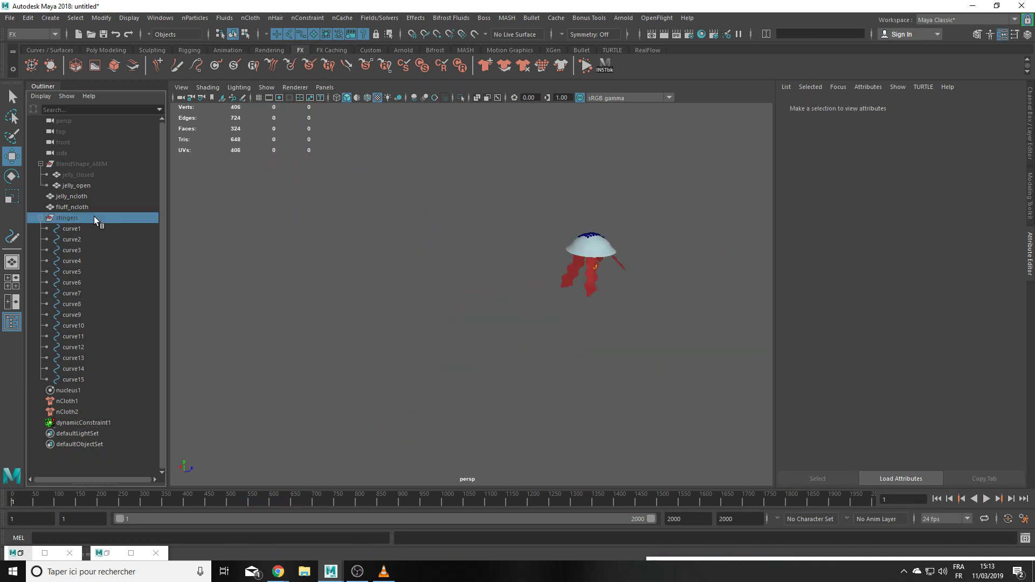
alt+drag(732, 281, 560, 404)
scroll(559, 405, up, 5)
alt+middle_drag(361, 433, 517, 322)
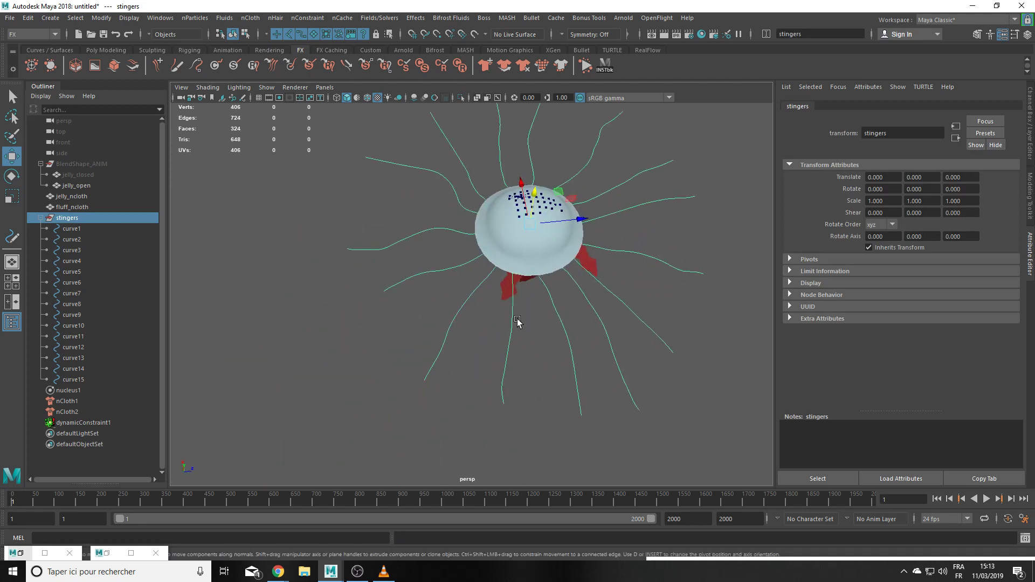
alt+drag(680, 292, 577, 435)
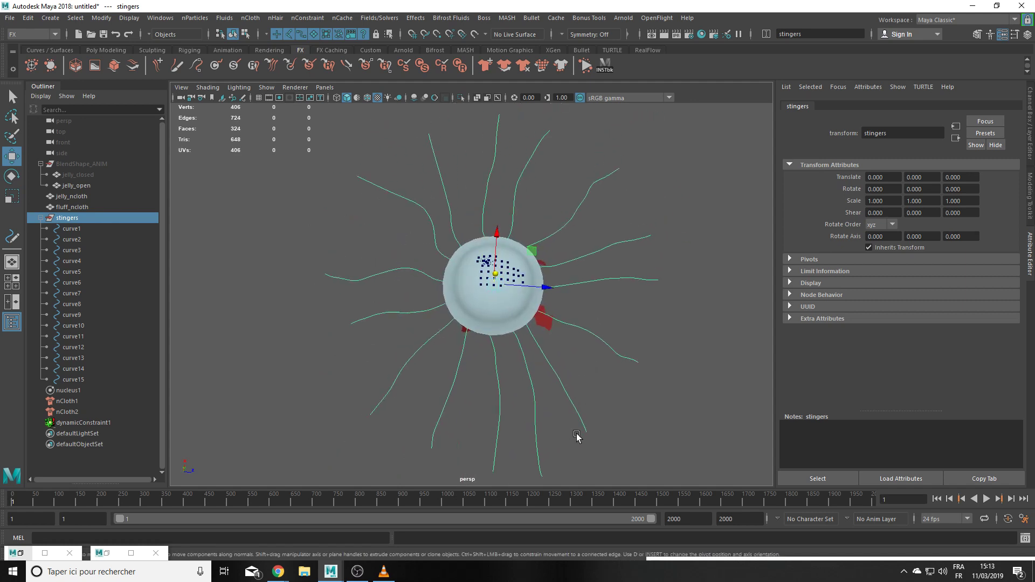
Step: Rebuild curve1 to curve15 of the stingers group uniformly with 15 spans, 3 Cubic degree and the ends kept
click(13, 36)
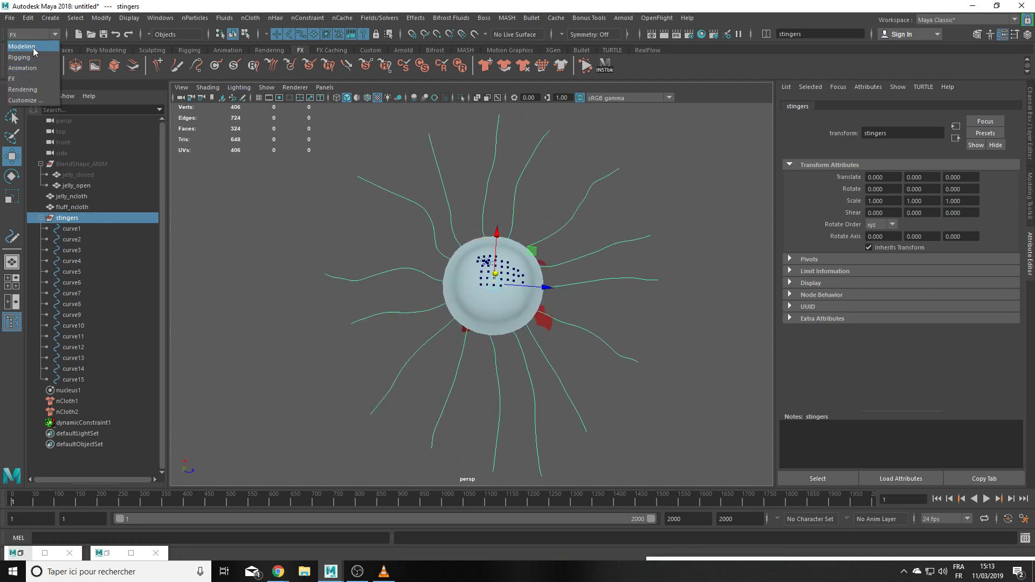
click(25, 46)
click(71, 230)
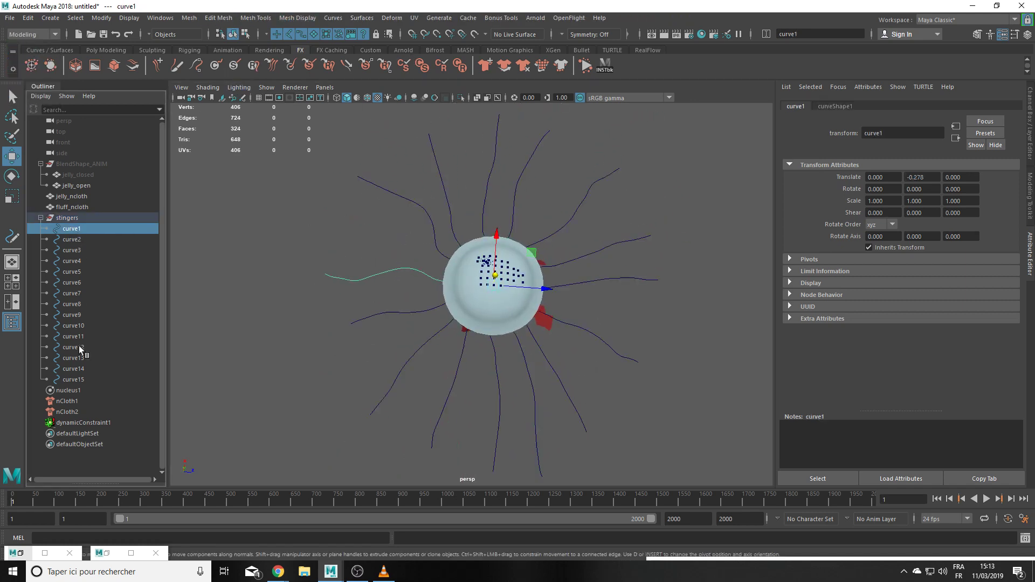
shift+click(79, 375)
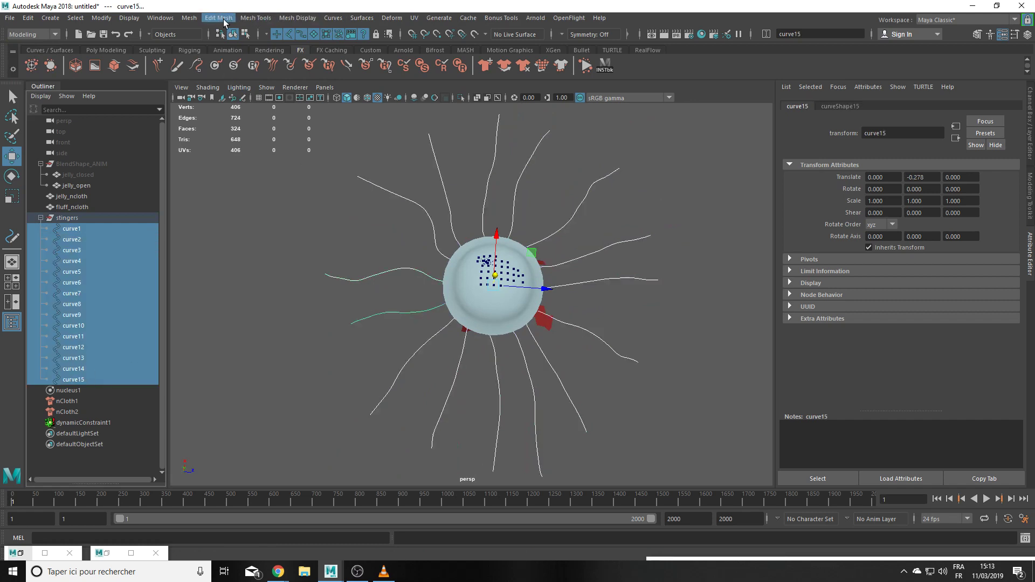
mouse_move(307, 12)
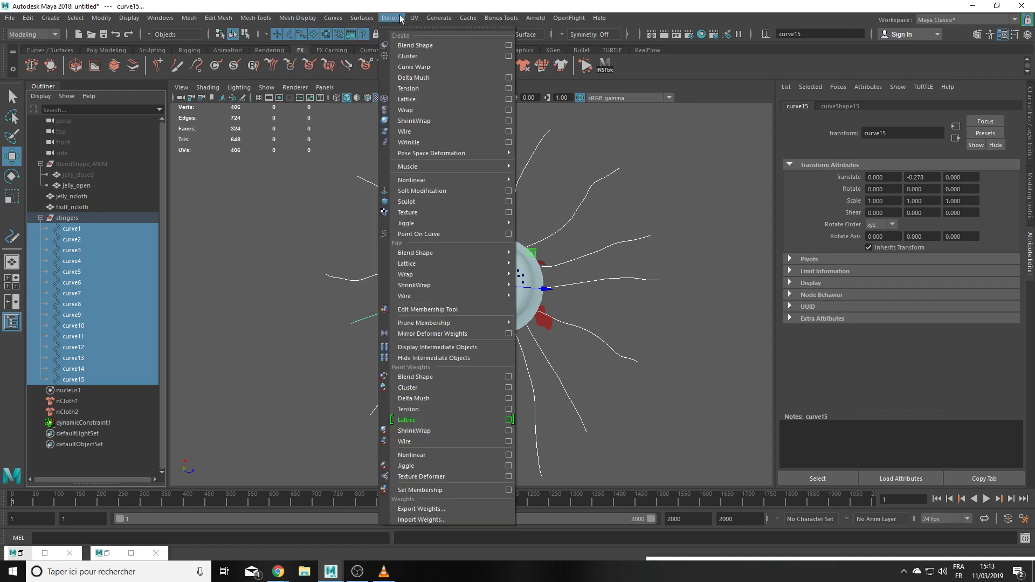
mouse_move(345, 17)
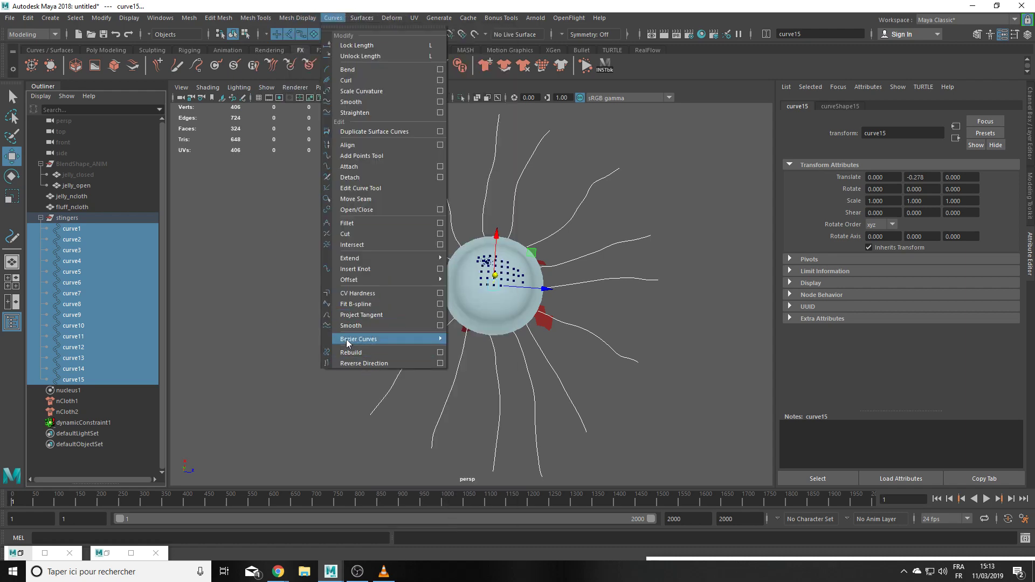
click(440, 352)
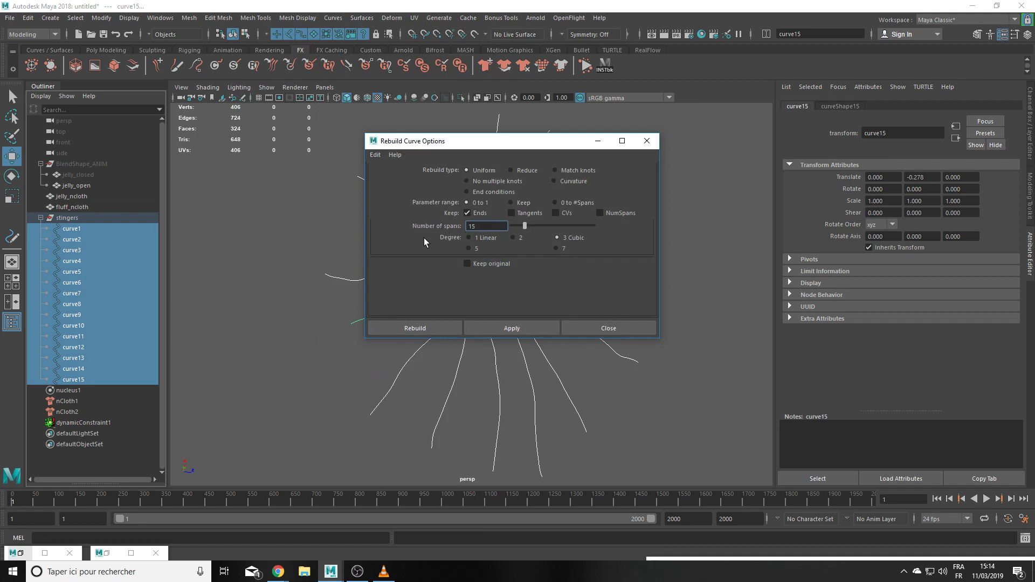
click(436, 326)
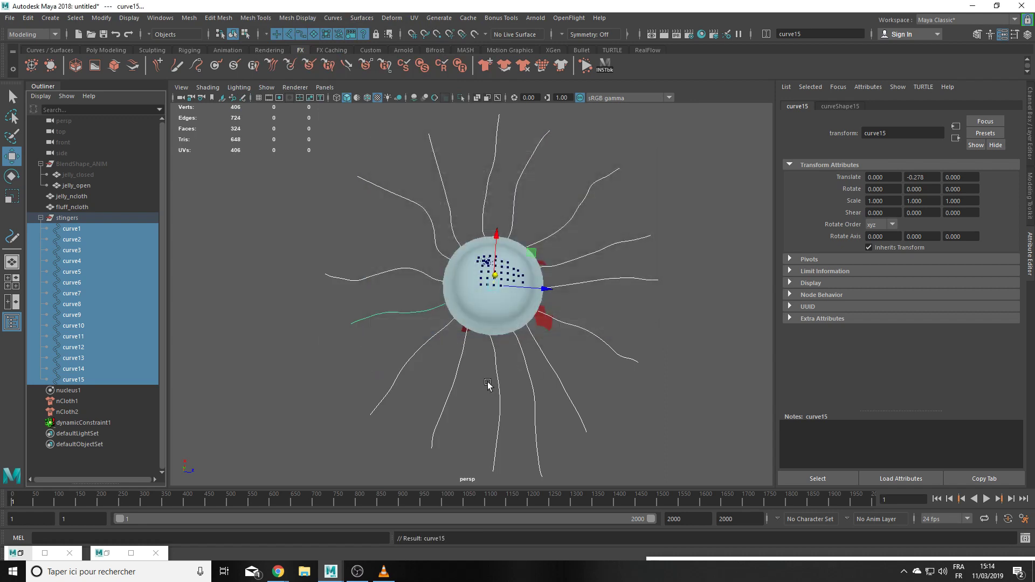
Step: Select individual stinger curves and check the number of spans in their shape attributes
right_drag(485, 298, 432, 298)
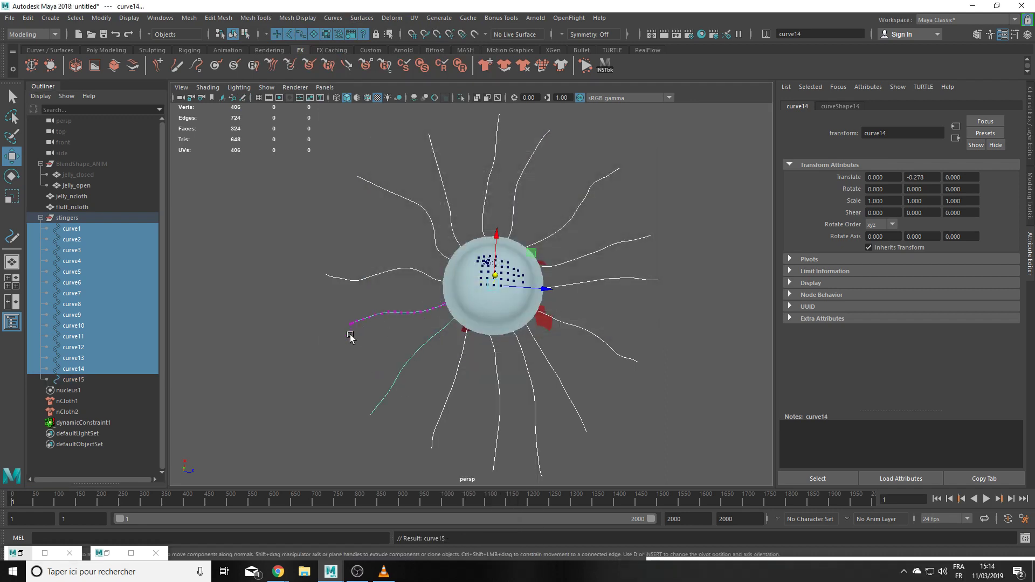
click(419, 356)
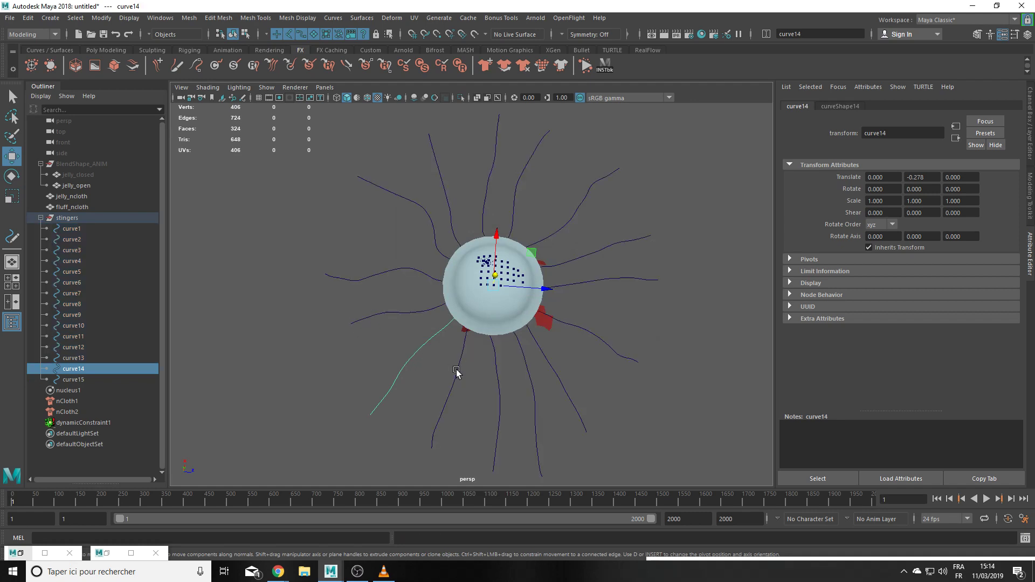
click(457, 372)
click(838, 107)
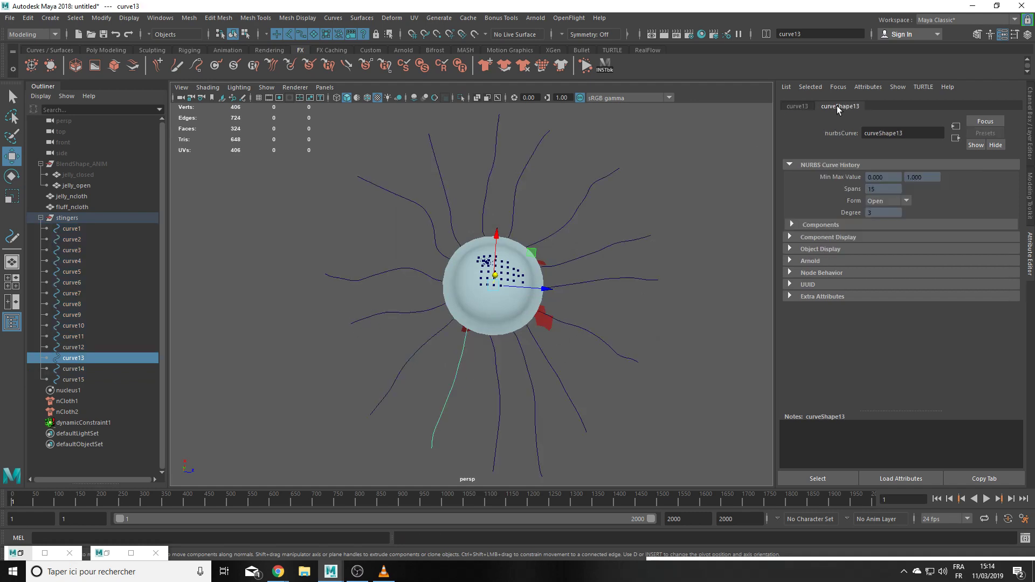
click(559, 380)
click(589, 325)
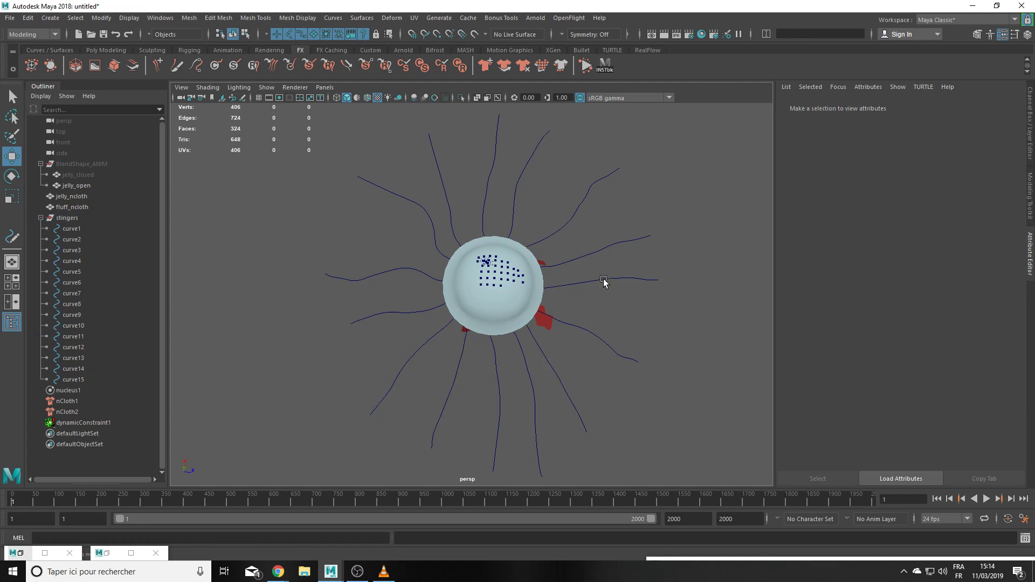
click(605, 280)
click(591, 238)
Step: Make curve1 to curve15 of the stingers group dynamic with nHair and show the four-view layout
click(72, 377)
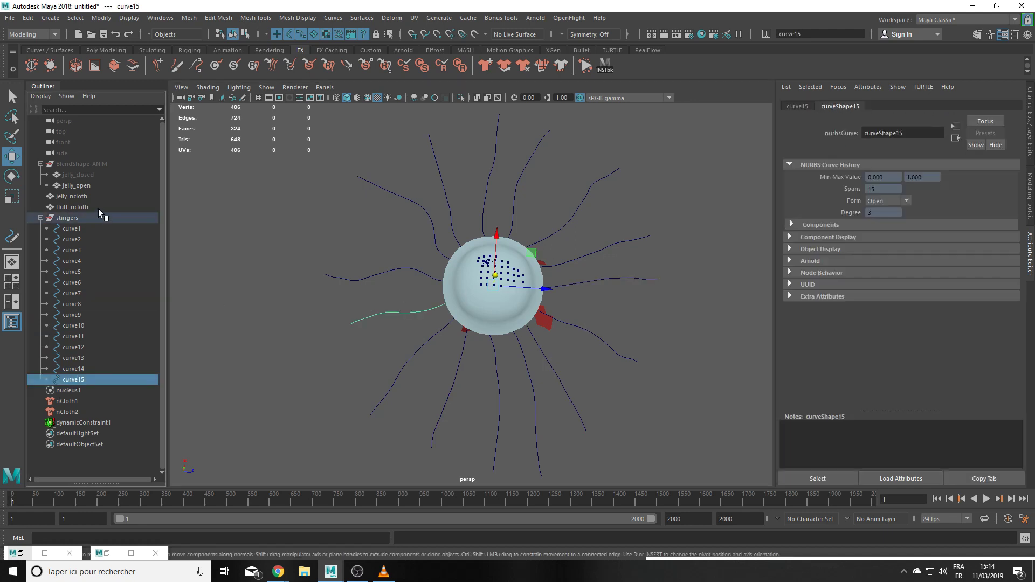
shift+click(83, 231)
click(46, 38)
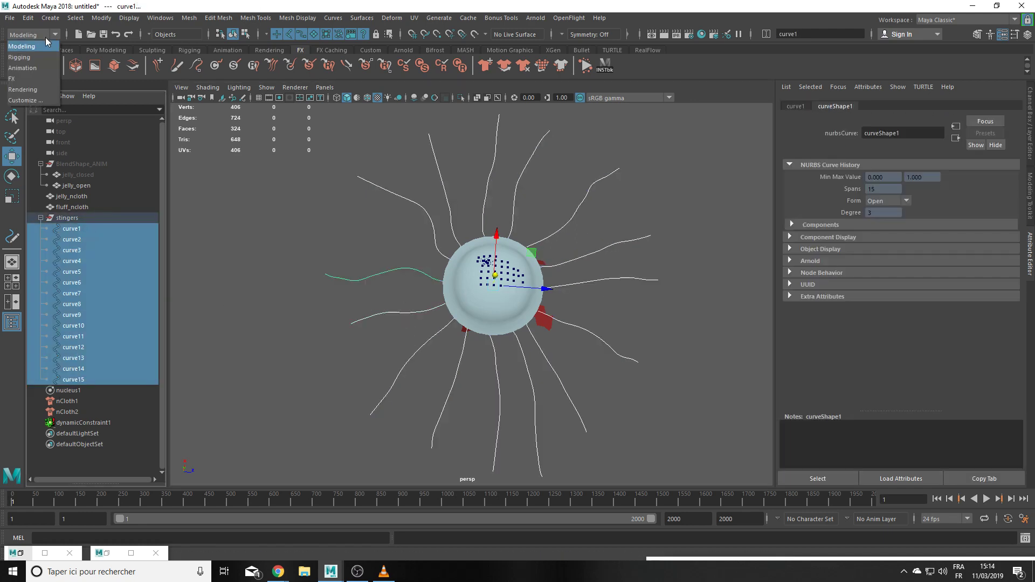
click(28, 80)
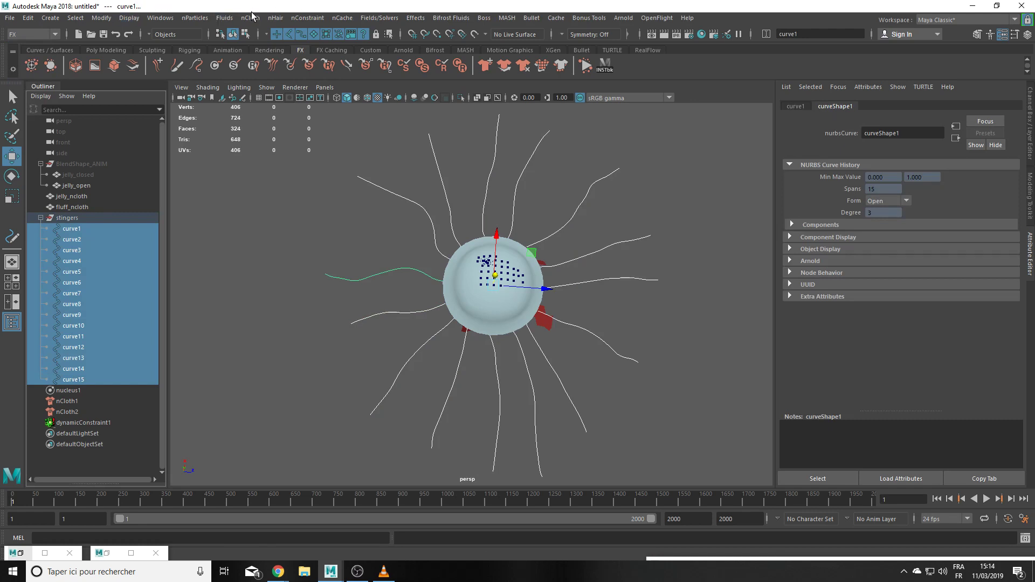
click(275, 18)
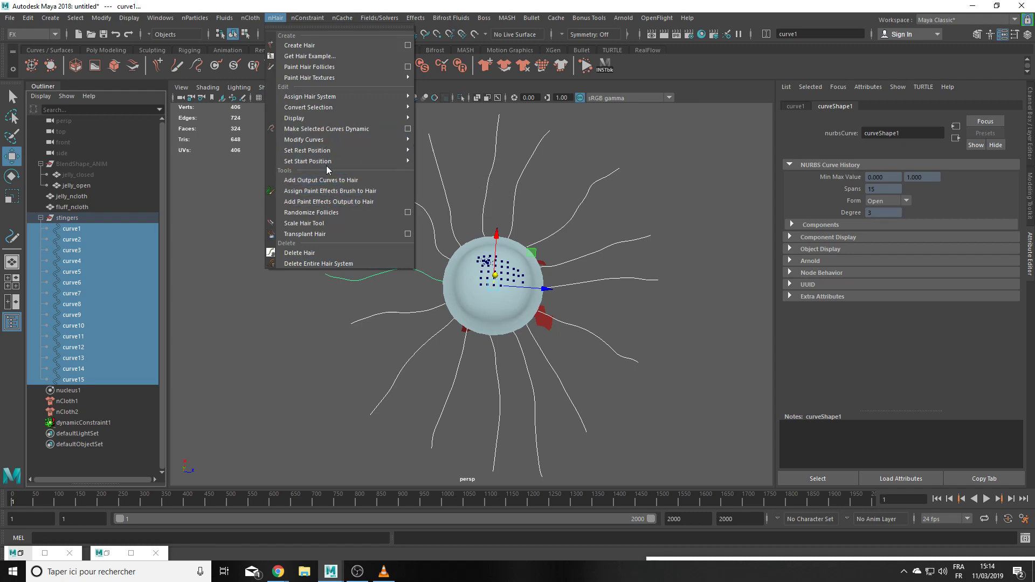
click(339, 133)
key(space)
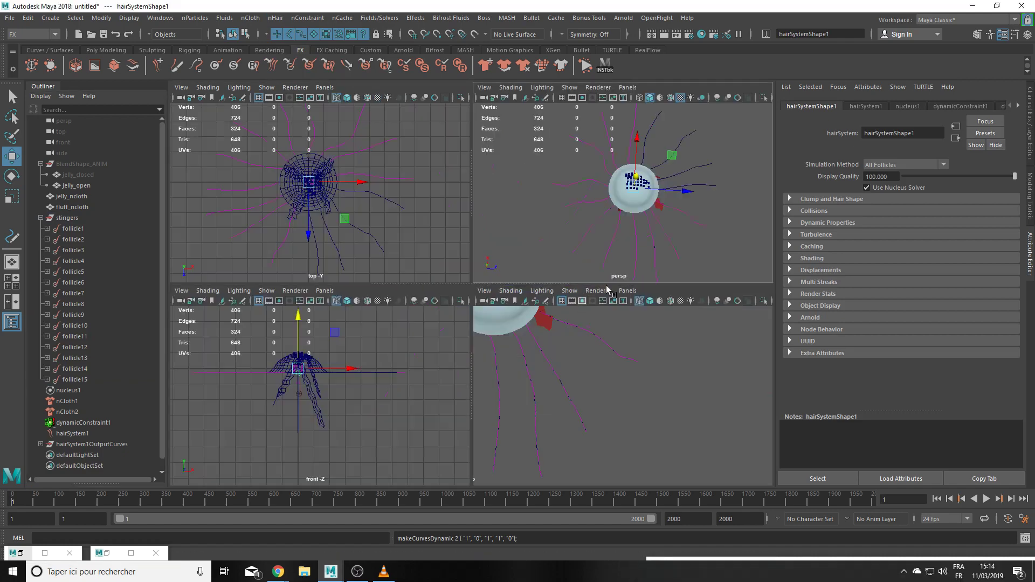
Step: Inspect hairSystem1 and the hairSystem1OutputCurves group around the jellyfish in the full perspective view
key(space)
alt+drag(564, 333, 524, 281)
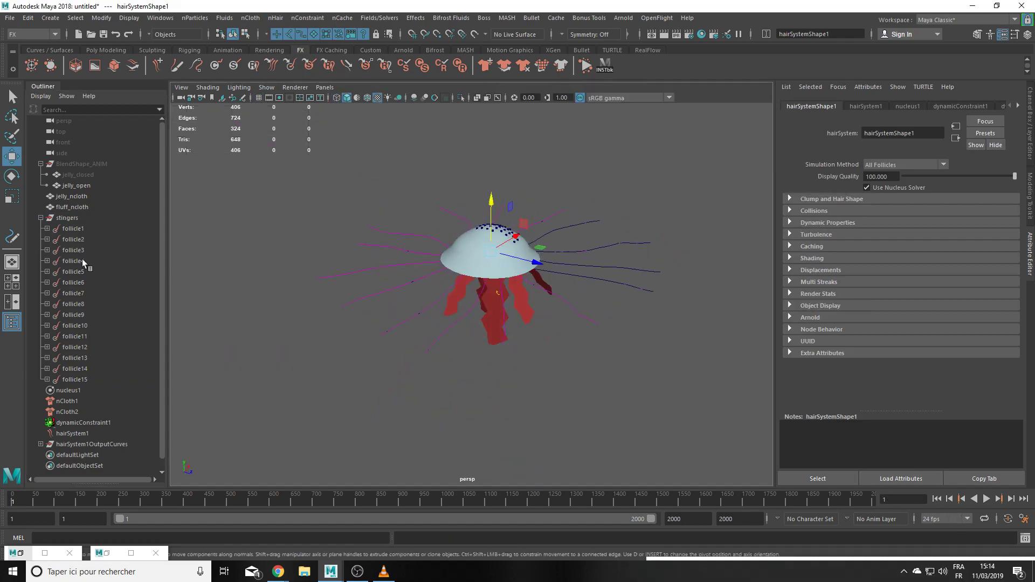
click(78, 434)
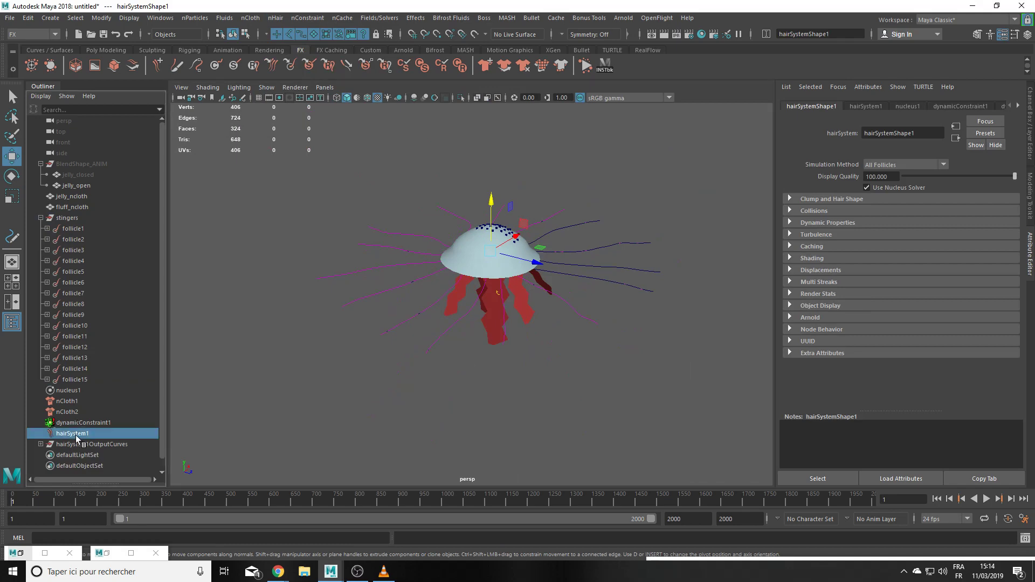
click(92, 445)
scroll(561, 362, up, 2)
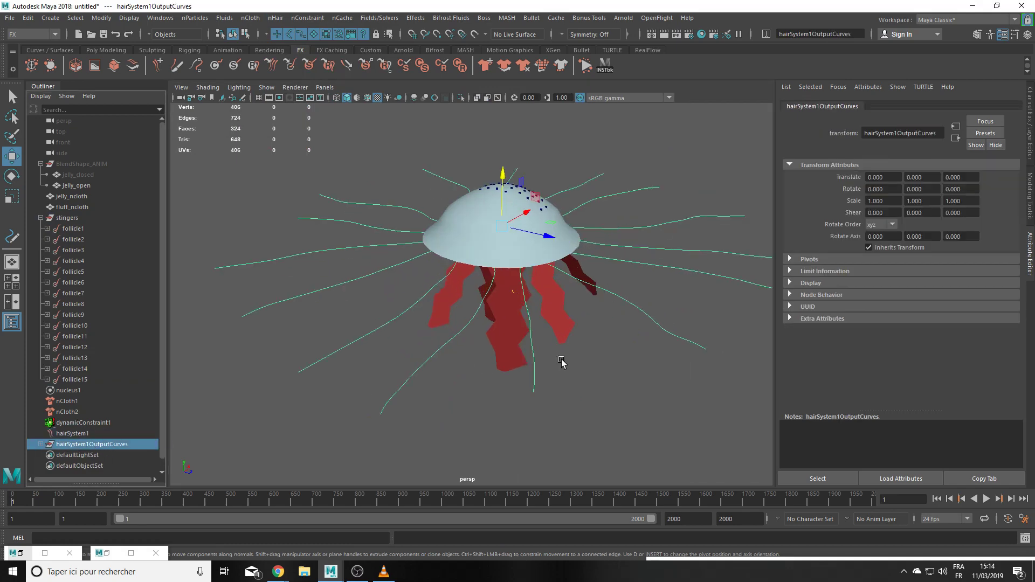
mouse_move(562, 363)
alt+mouse_down()
mouse_move(562, 386)
mouse_move(563, 350)
alt+mouse_up()
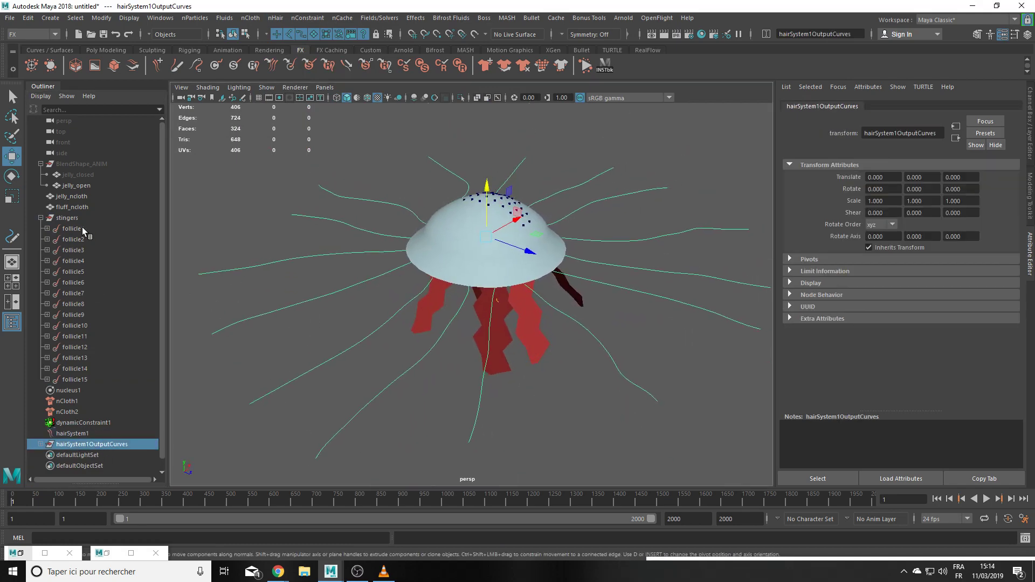
Step: Select follicle1 to follicle15, show their channels and test the simulation with Point Lock at BothEnds
click(82, 228)
shift+click(84, 380)
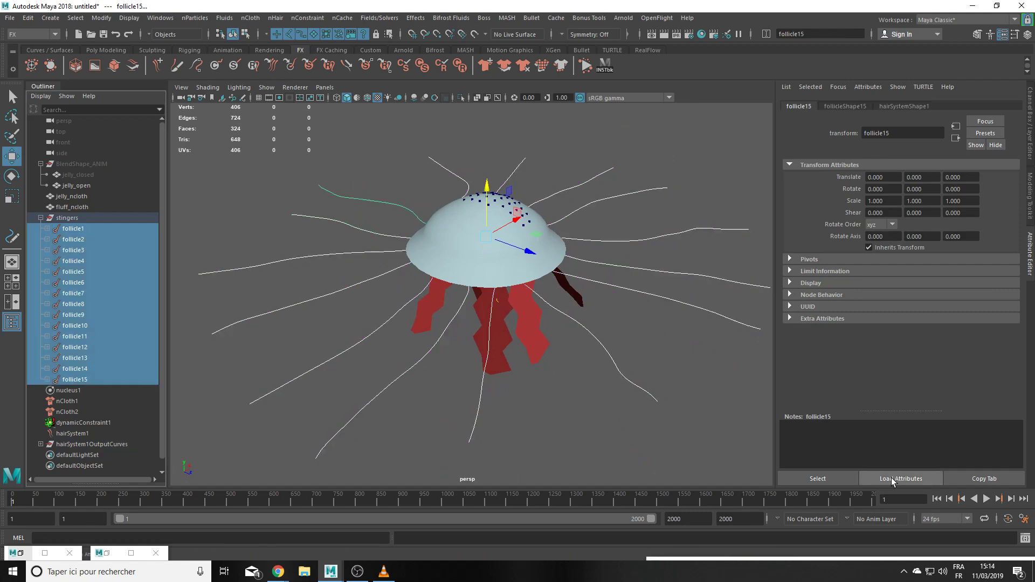
click(1031, 192)
click(1032, 154)
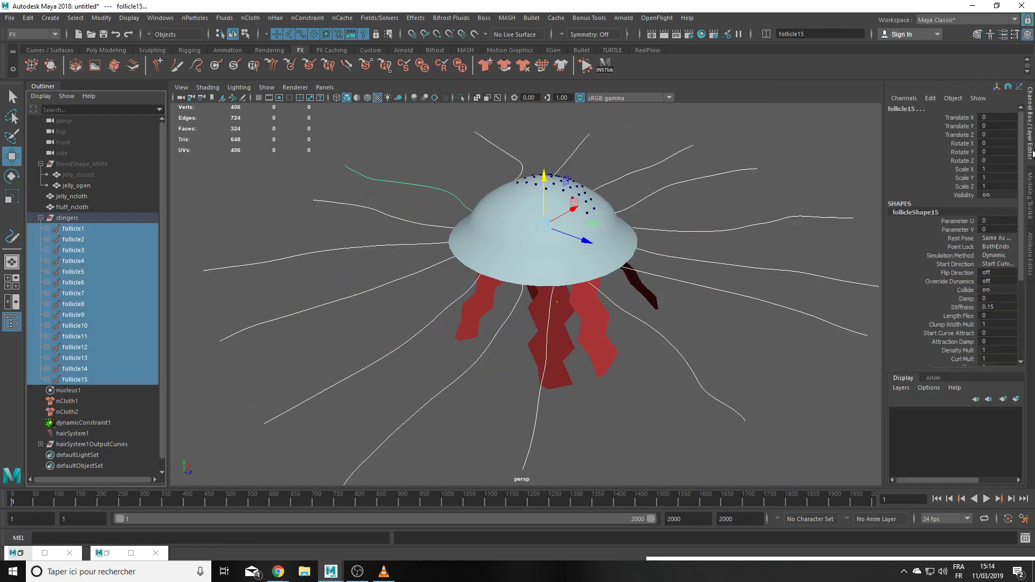
click(1004, 246)
click(1004, 248)
click(986, 499)
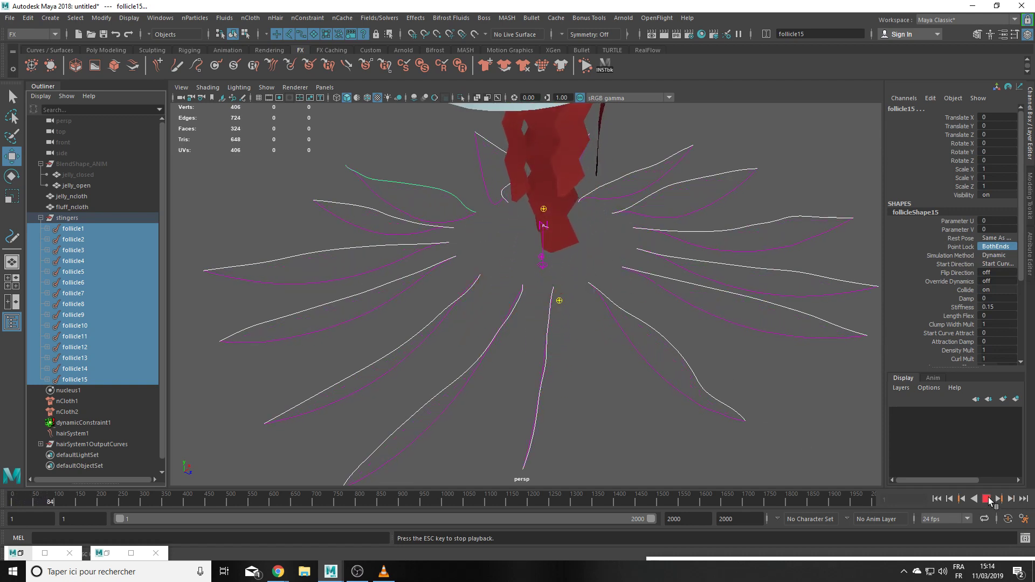
key(Escape)
Step: Set Point Lock of the fifteen follicles to No Attach, test the simulation from the start and rewind it
click(998, 246)
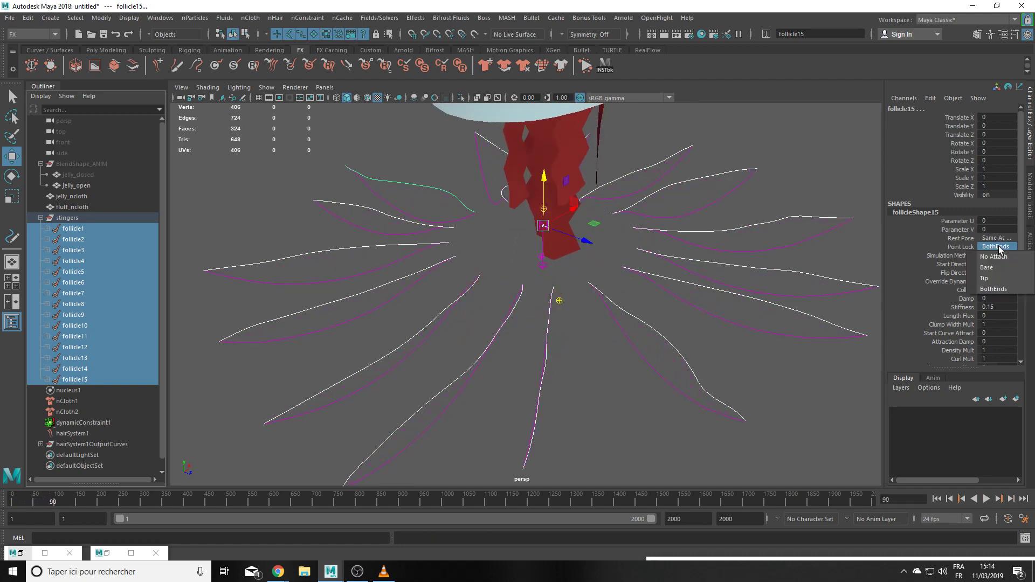
click(999, 261)
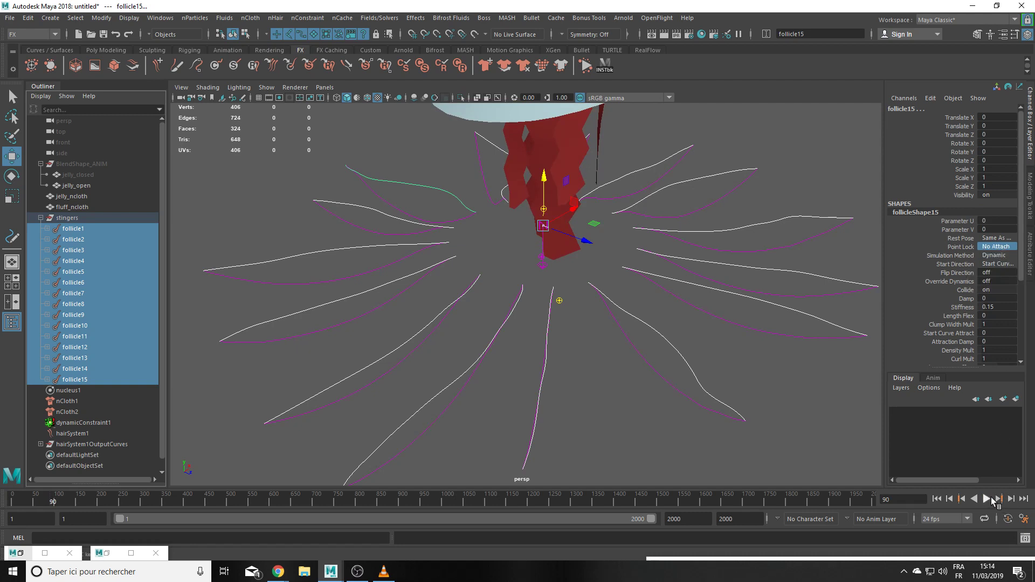
click(937, 498)
click(986, 499)
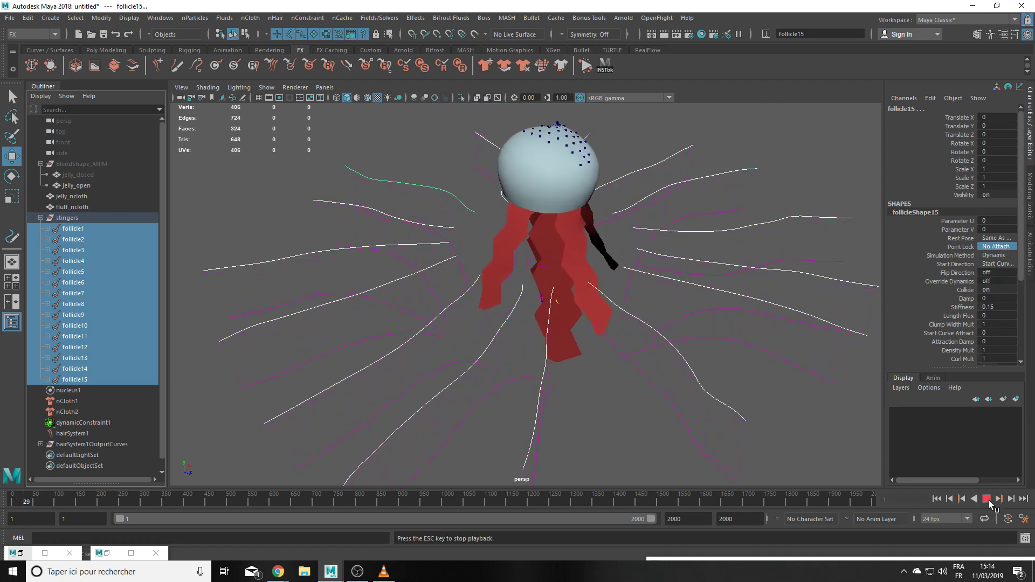
click(986, 498)
click(937, 499)
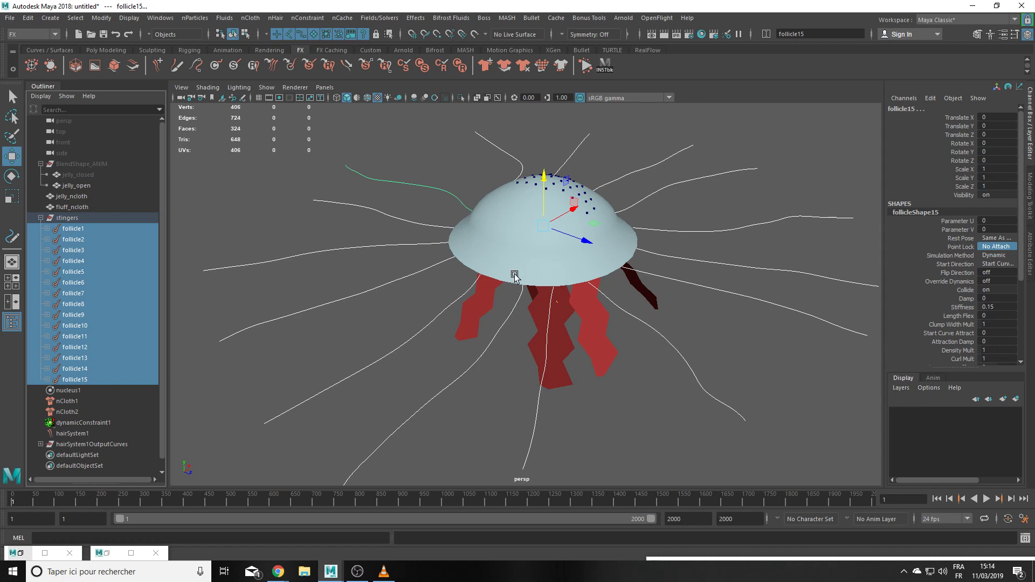
Step: Add jelly_ncloth to the selected follicles and create a Component to Component constraint between them
shift+click(515, 229)
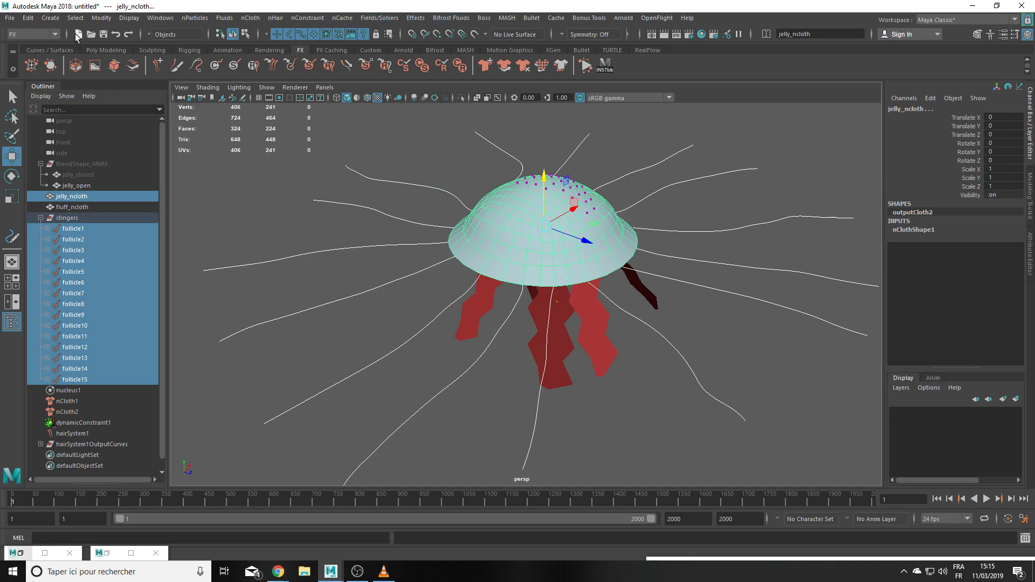
click(315, 18)
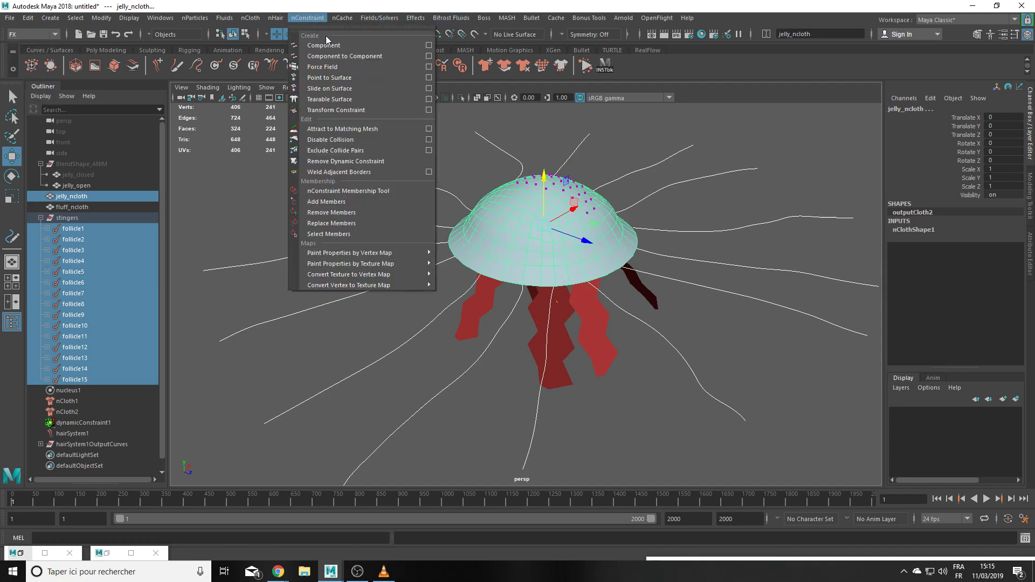
click(336, 56)
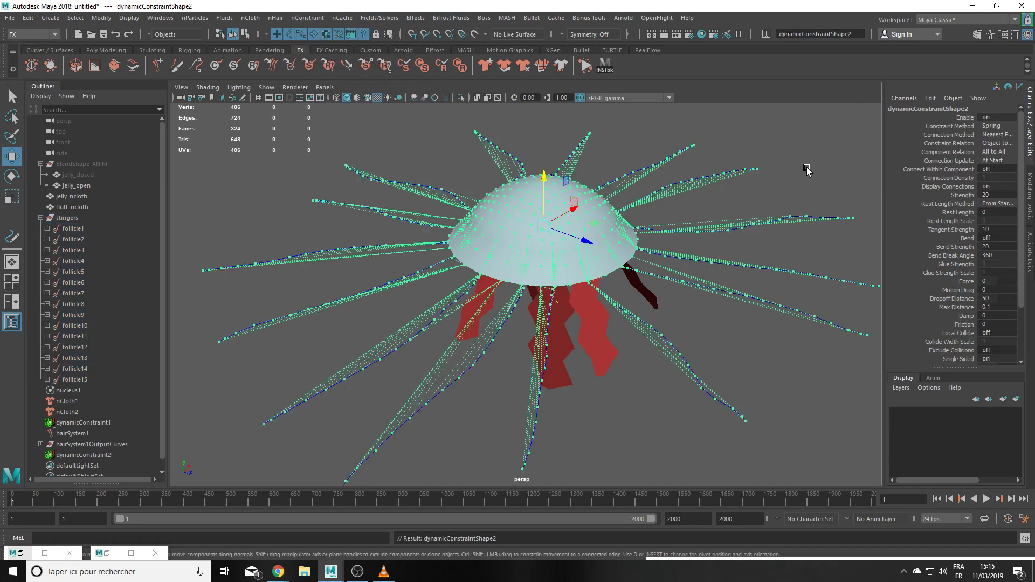
Step: Set the new constraint's Connection Method to Within Max Distance
click(1029, 255)
click(889, 234)
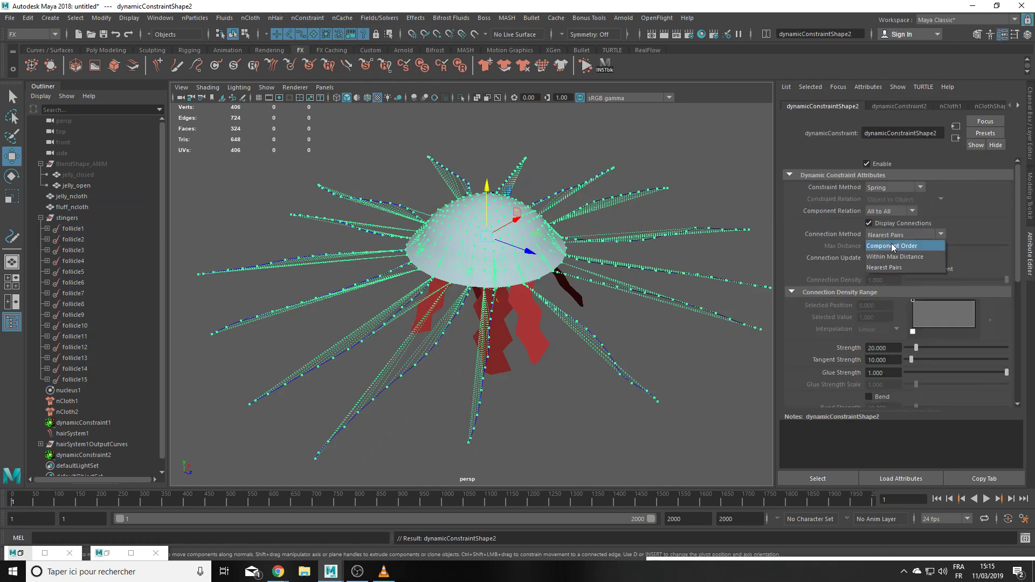
click(884, 245)
alt+drag(599, 283, 839, 299)
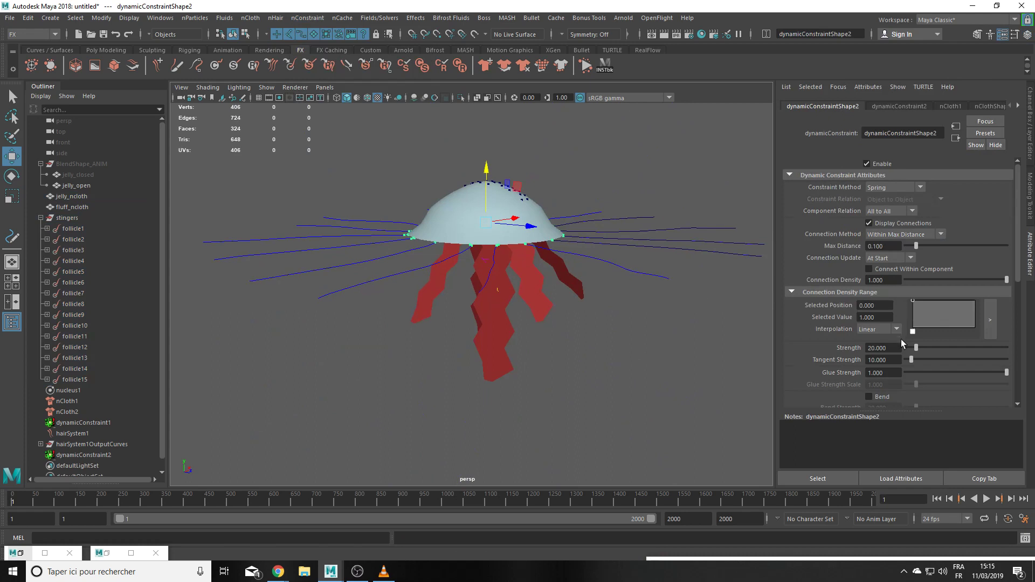
Step: Set both Strength and Tangent Strength of dynamicConstraintShape2 to 1
scroll(901, 343, down, 2)
double_click(883, 315)
text(1)
key(Tab)
text(1)
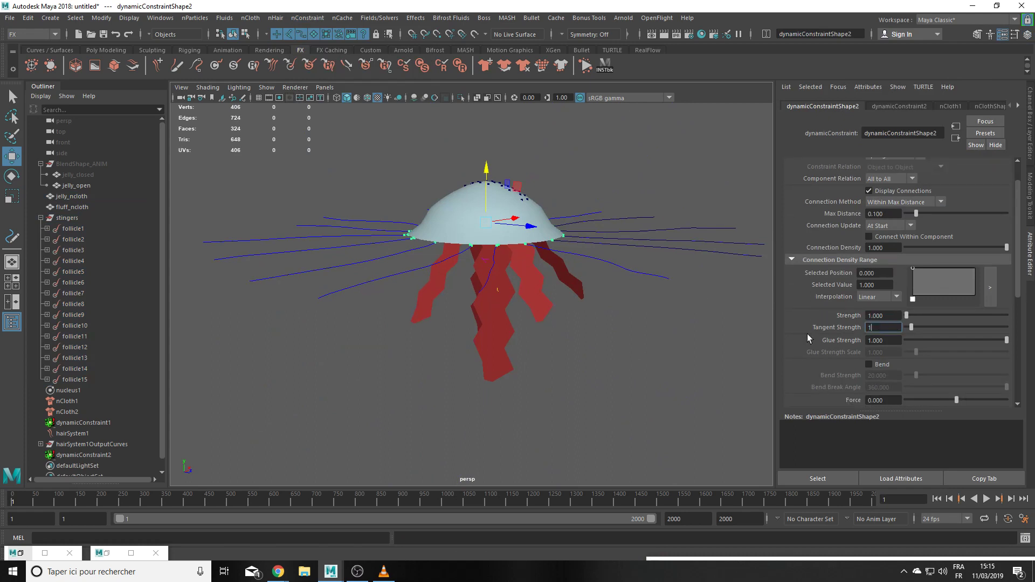
key(Return)
Step: Enable Bend on dynamicConstraintShape2 and set its Bend Strength to 5
scroll(874, 344, down, 4)
click(871, 300)
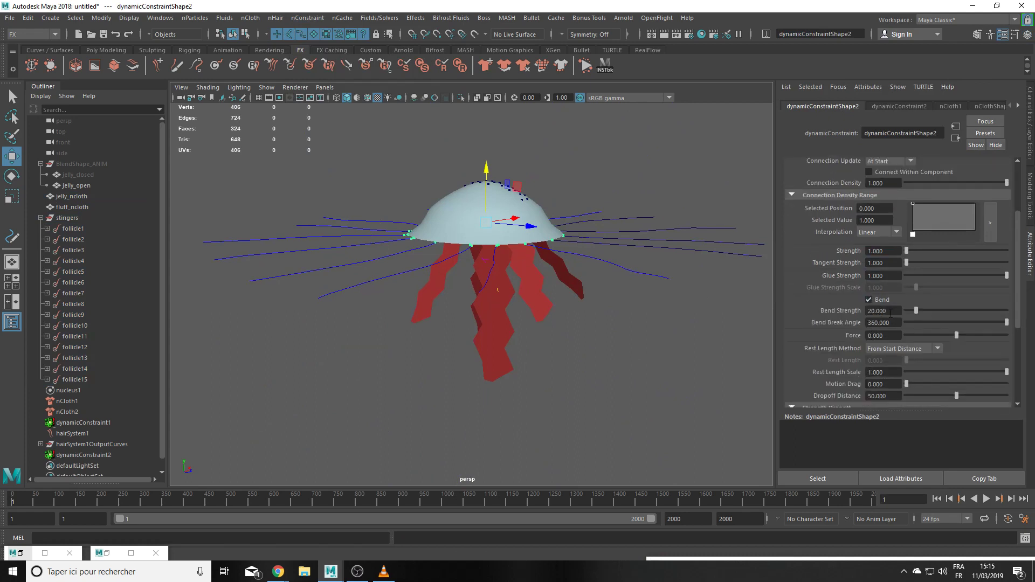
double_click(888, 311)
text(5)
key(Return)
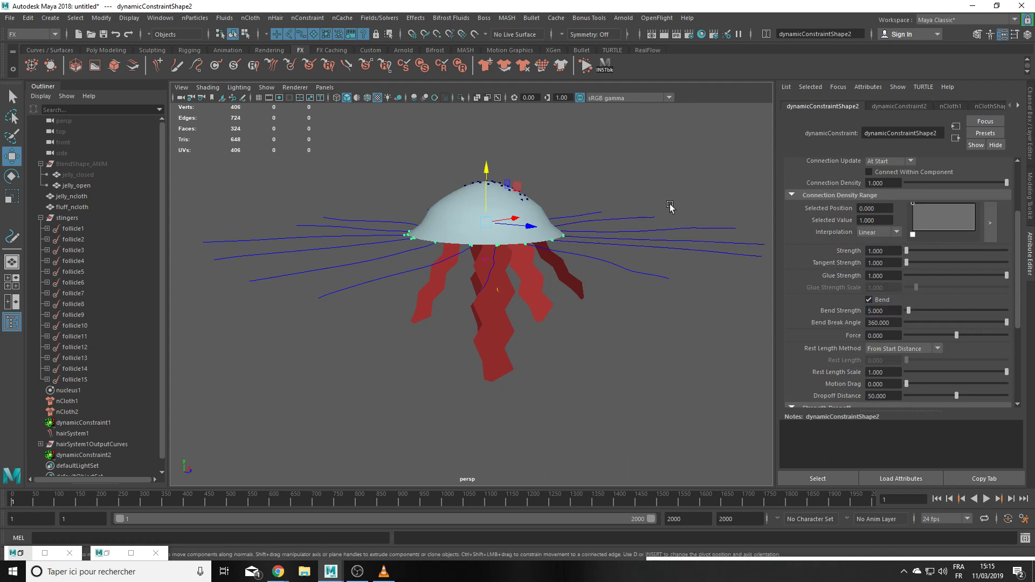
Step: Frame the whole jellyfish from further away and play the simulation to check the attached stingers
alt+drag(670, 206, 681, 180)
alt+middle_drag(681, 180, 642, 304)
scroll(642, 303, down, 4)
alt+drag(642, 304, 644, 264)
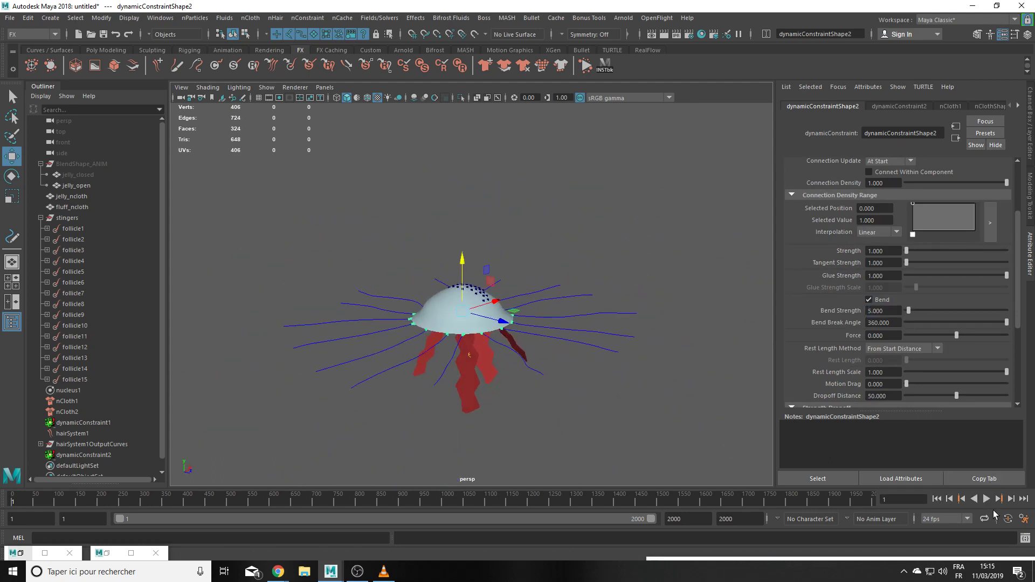
click(985, 498)
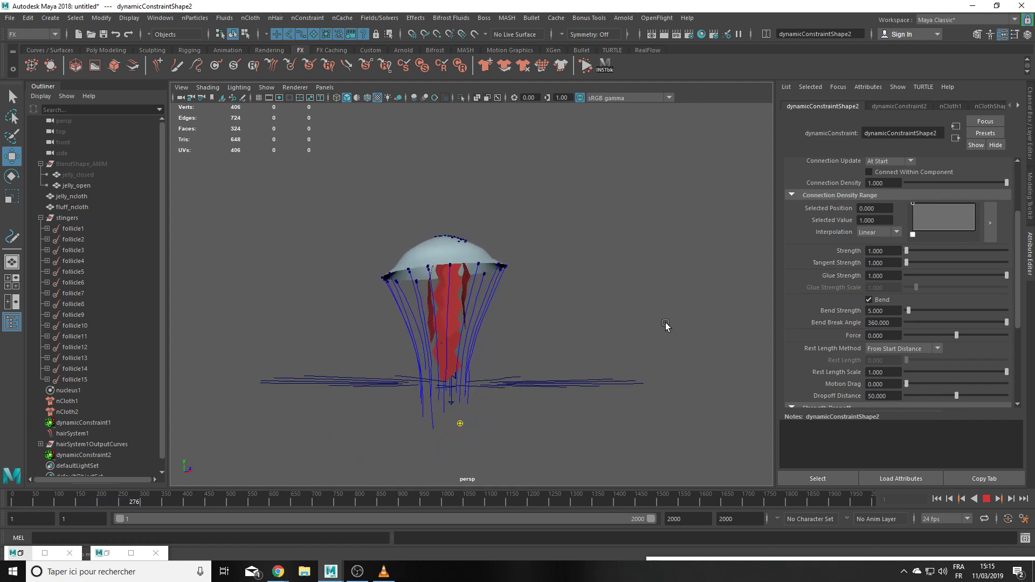
click(630, 290)
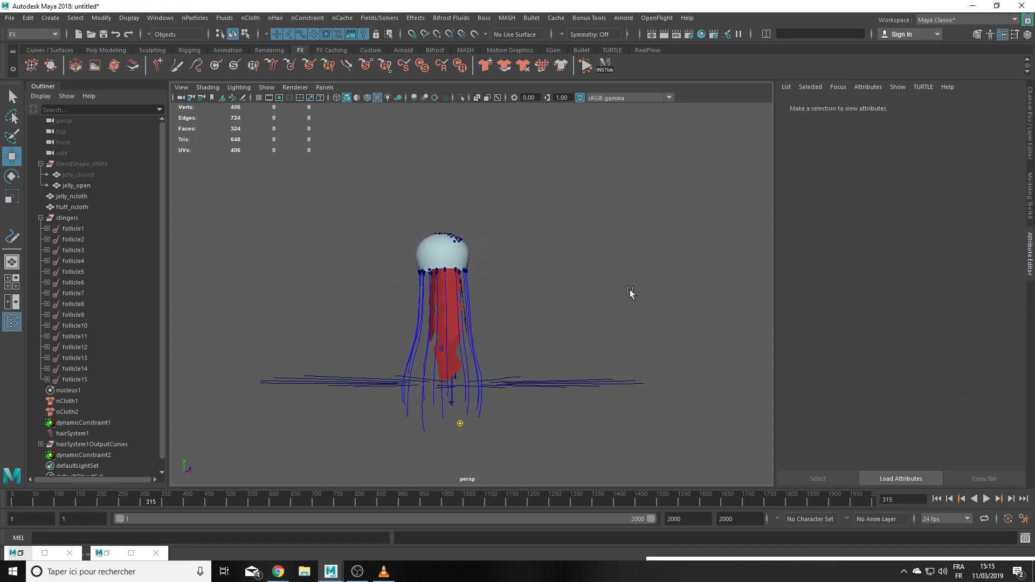
Step: Set the Mass of hairSystem1 to 0.2 in the Forces of its dynamic properties
click(76, 434)
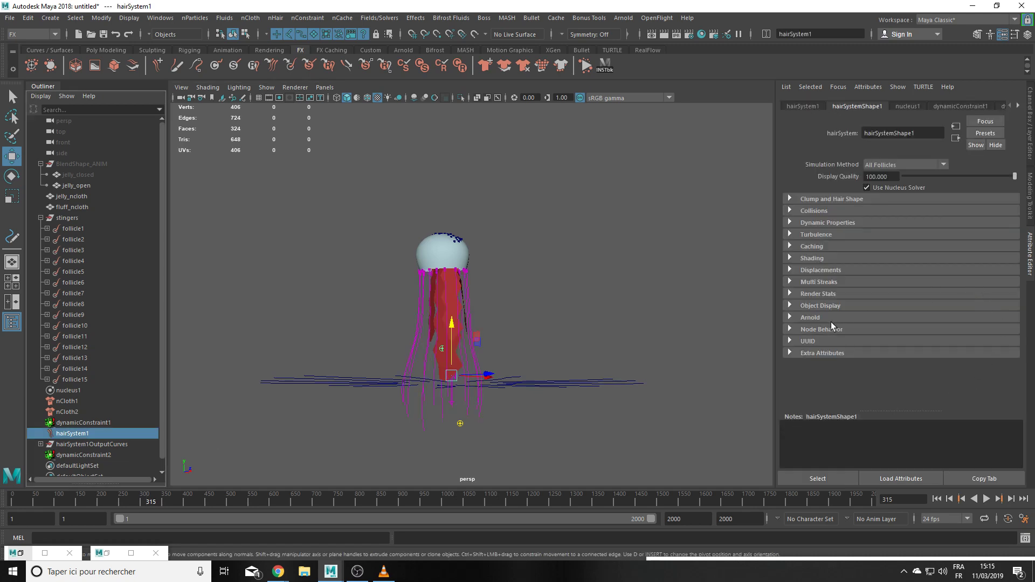
click(830, 222)
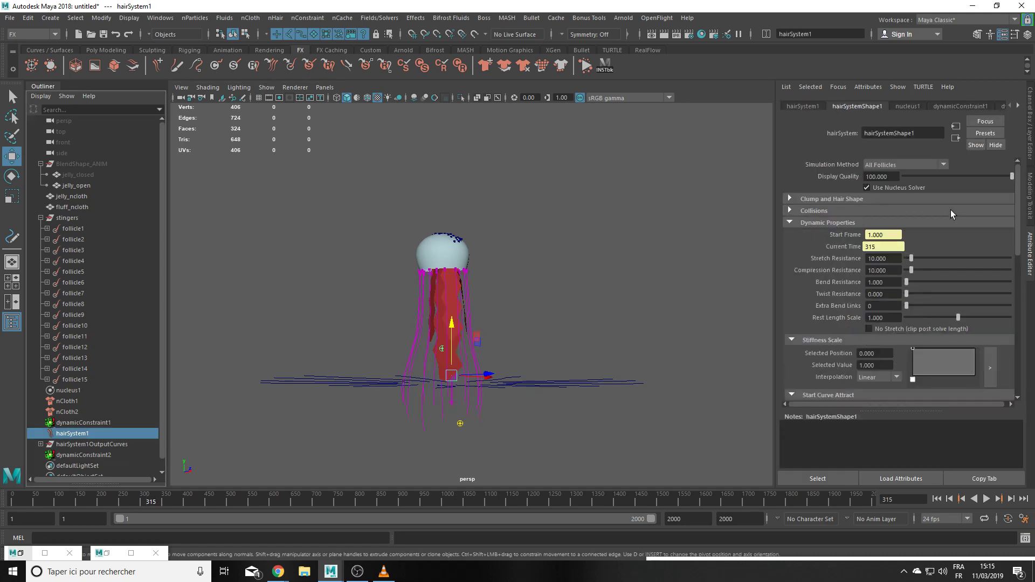
scroll(884, 307, down, 8)
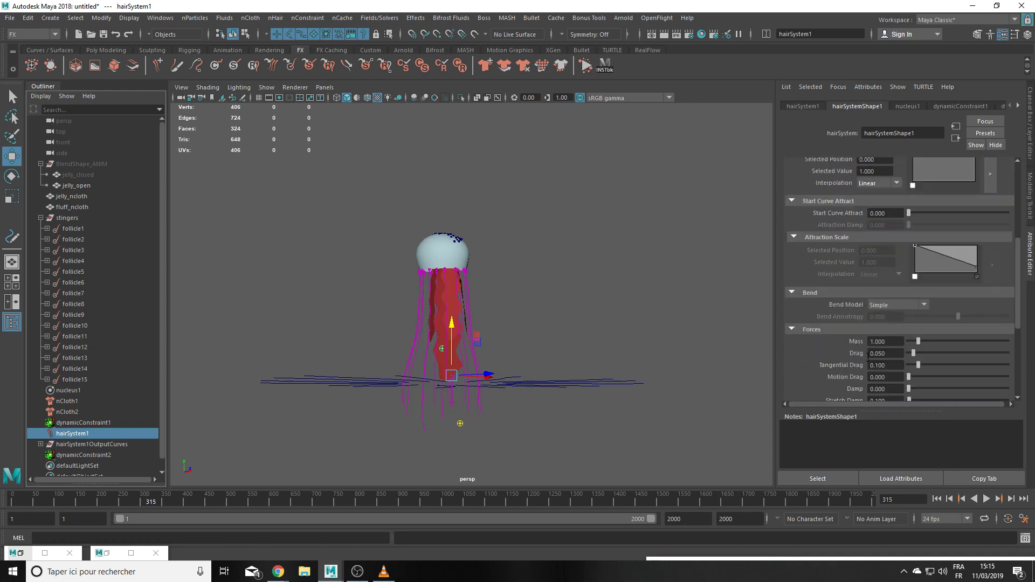
key(Return)
Step: Replay the simulation from the first frame to check how the lighter stingers follow the jellyfish
click(937, 499)
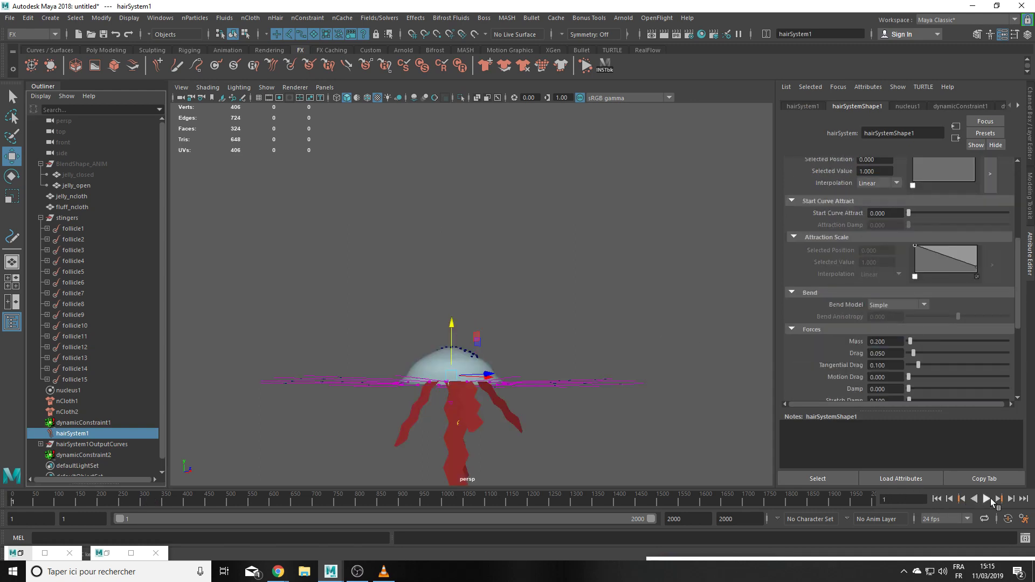
click(990, 499)
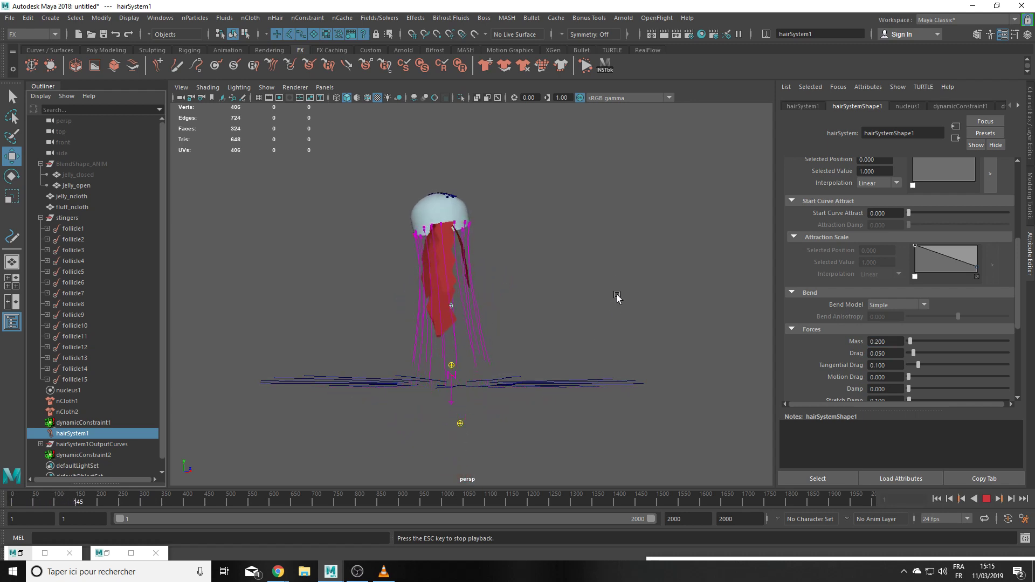
click(991, 502)
scroll(466, 462, down, 3)
Step: Hide the stingers group with its start curves
click(66, 218)
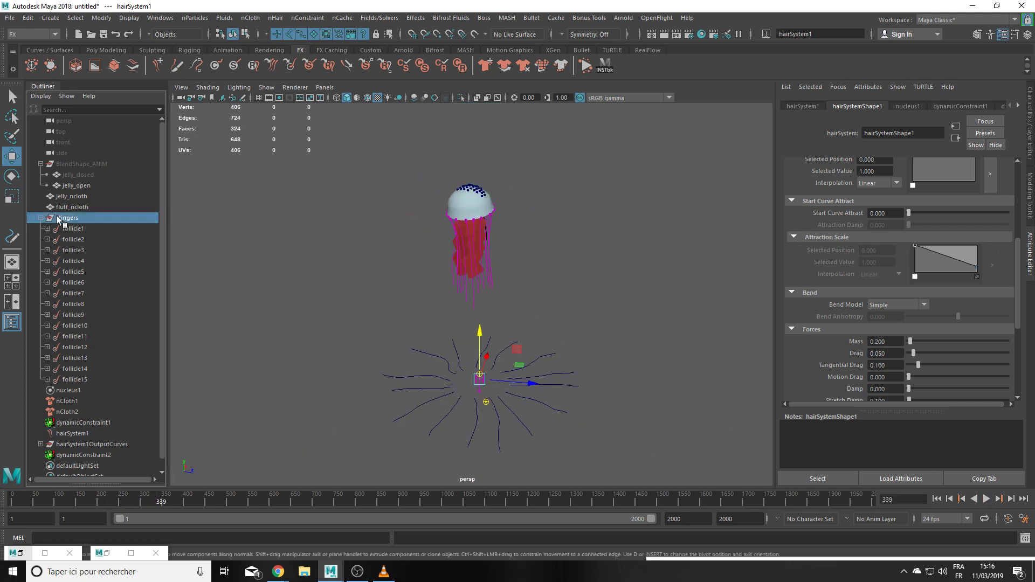
key(ctrl+h)
scroll(637, 300, up, 2)
scroll(542, 325, down, 2)
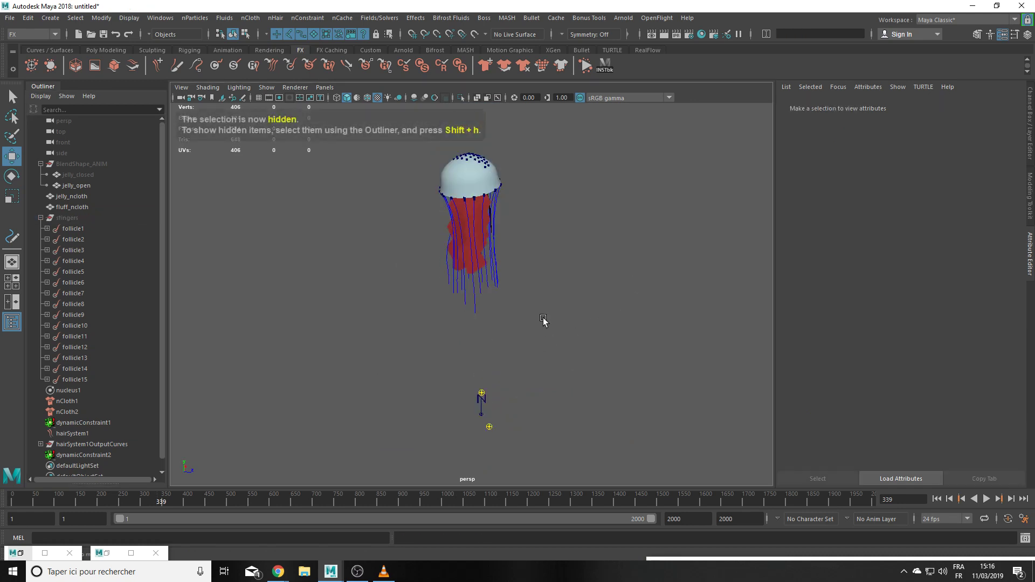
Step: Examine the jellyfish and its trailing stingers from several angles and distances
alt+drag(543, 321, 538, 259)
alt+middle_drag(537, 259, 511, 321)
alt+drag(511, 321, 502, 370)
alt+middle_drag(502, 370, 528, 292)
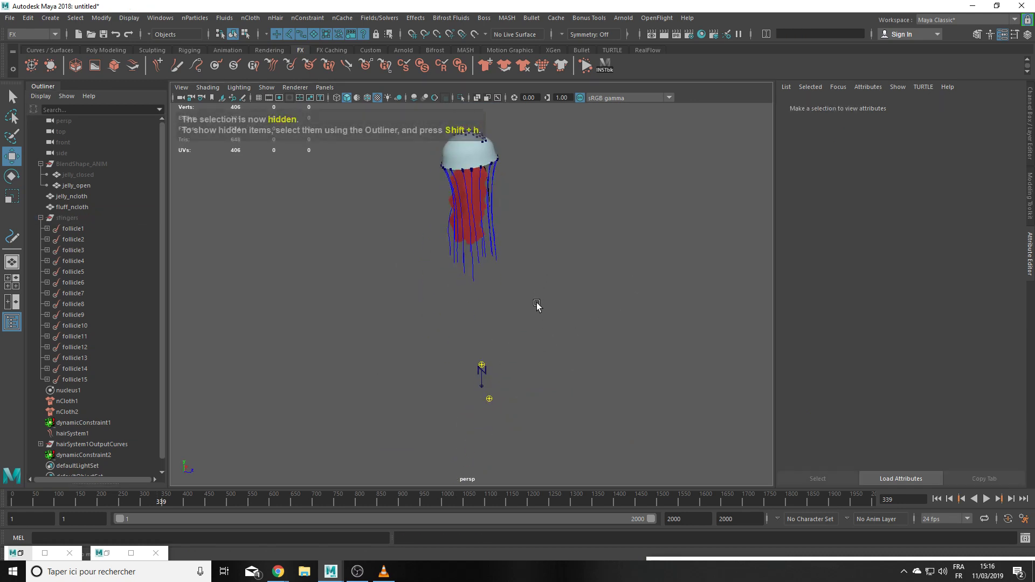
alt+drag(536, 304, 538, 342)
alt+middle_drag(539, 342, 525, 393)
alt+drag(526, 393, 527, 373)
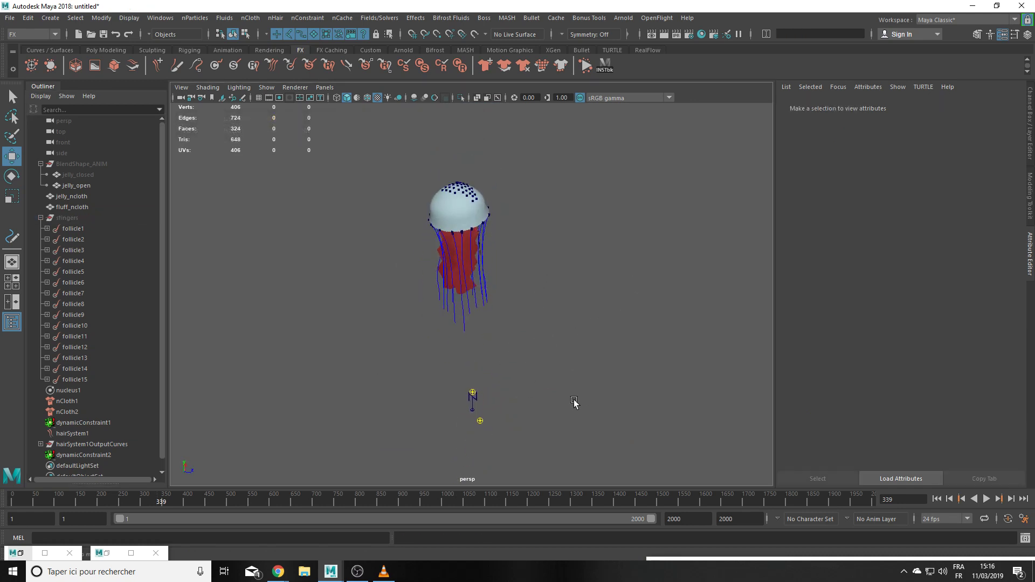
alt+middle_drag(544, 367, 554, 319)
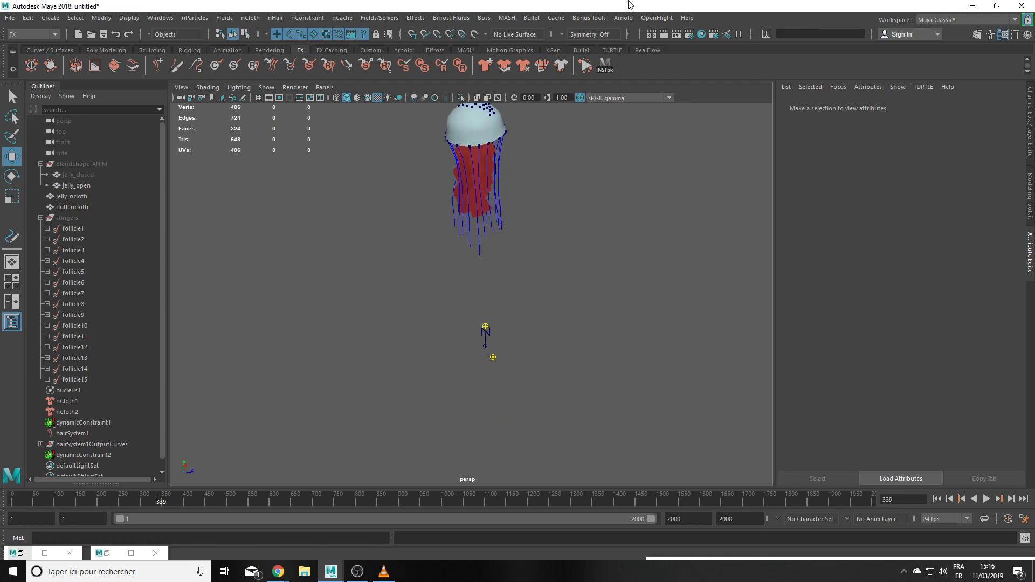
alt+drag(546, 257, 543, 208)
alt+middle_drag(548, 220, 549, 314)
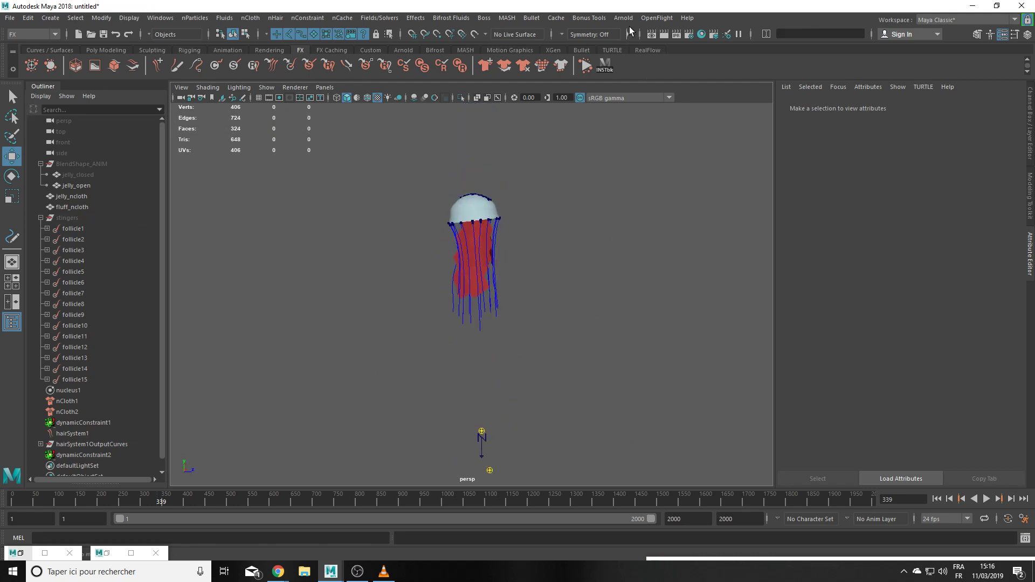
key(space)
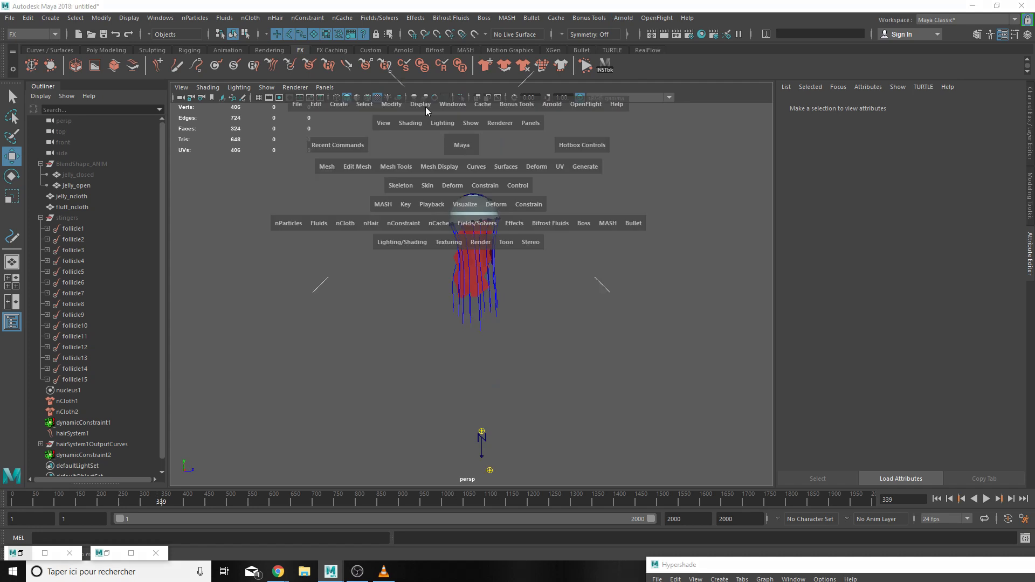
click(339, 104)
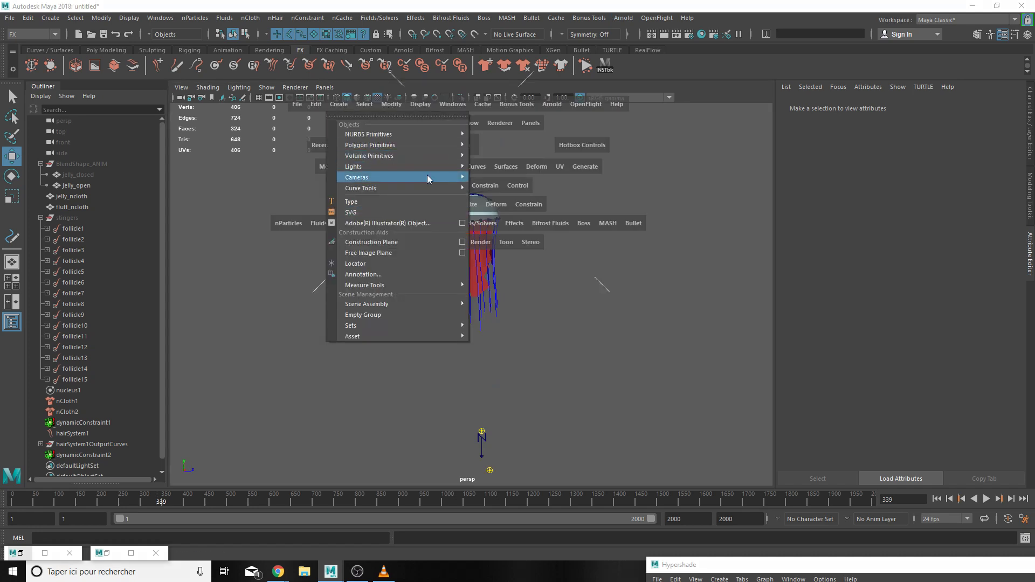
mouse_move(431, 166)
click(718, 3)
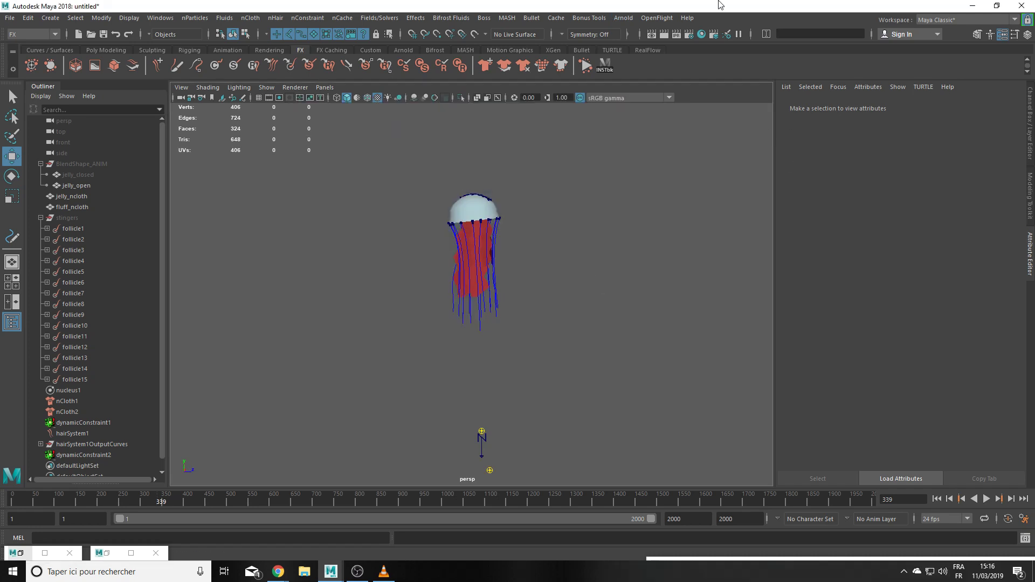
Step: Add an Arnold Skydome Light to the jellyfish scene
alt+middle_drag(597, 168, 586, 277)
alt+middle_drag(573, 395, 577, 333)
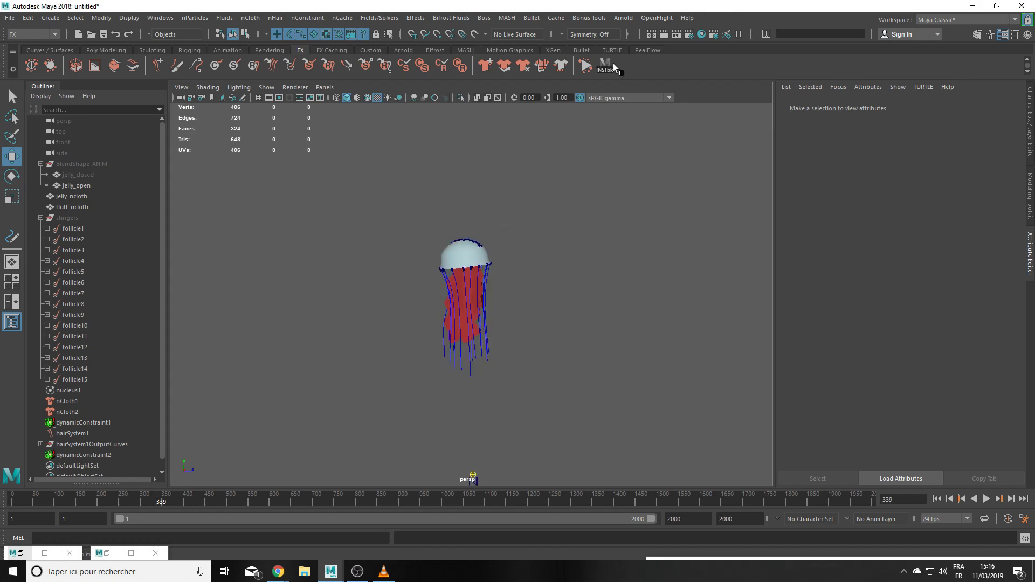
click(623, 18)
mouse_move(649, 61)
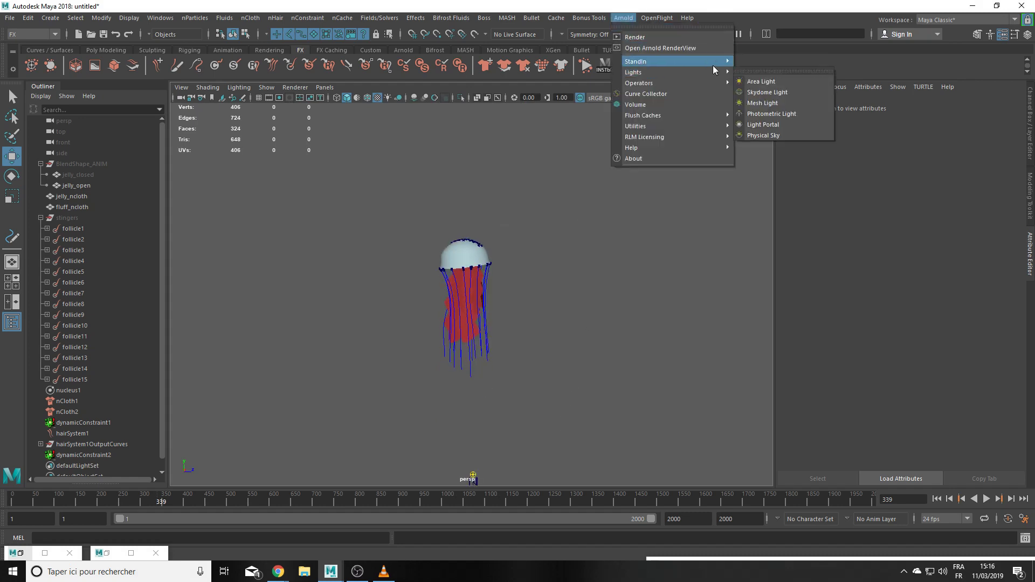
mouse_move(716, 69)
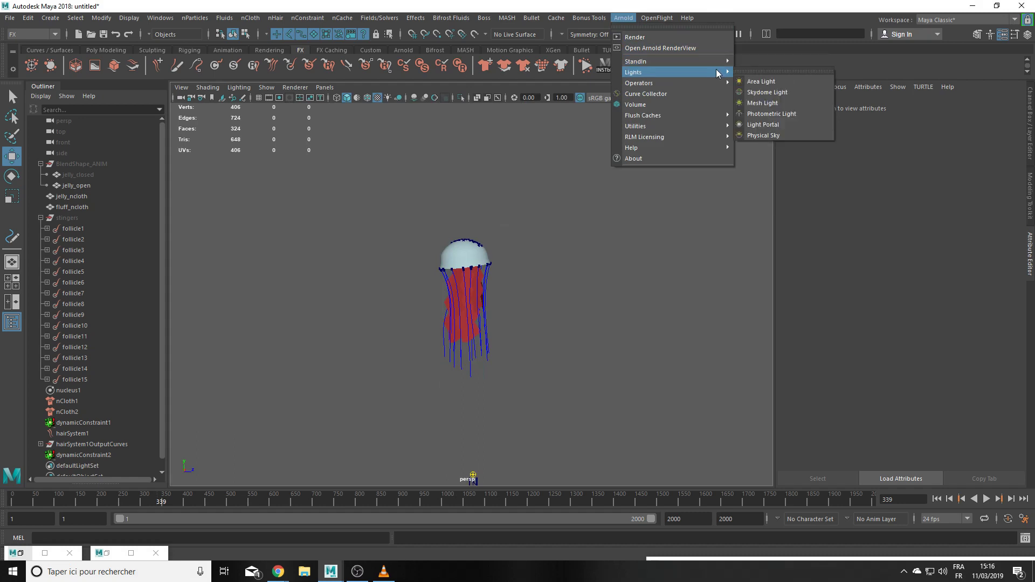
click(784, 96)
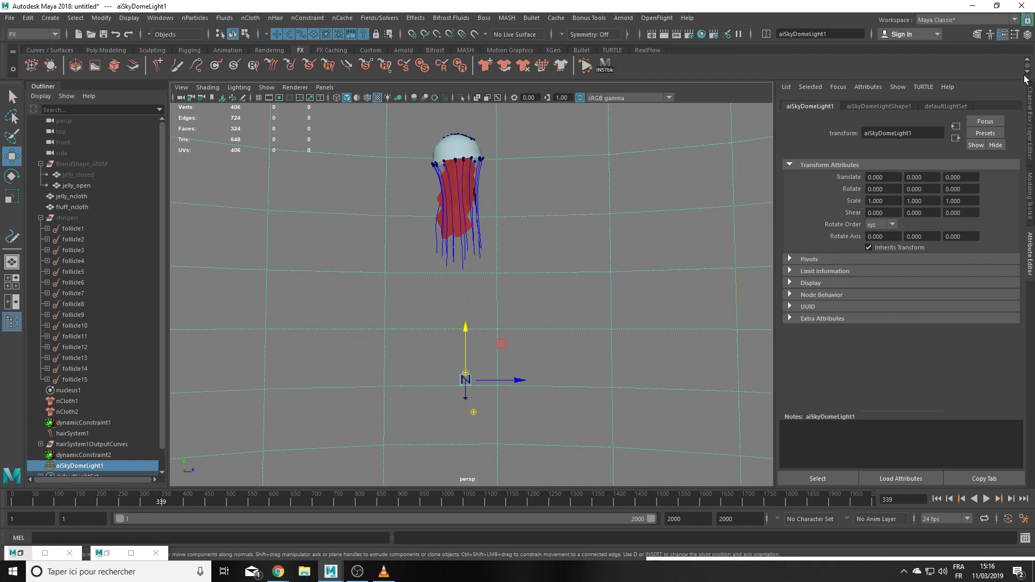
Step: Connect a Ramp texture to the Color of the skydome light's shape
click(882, 107)
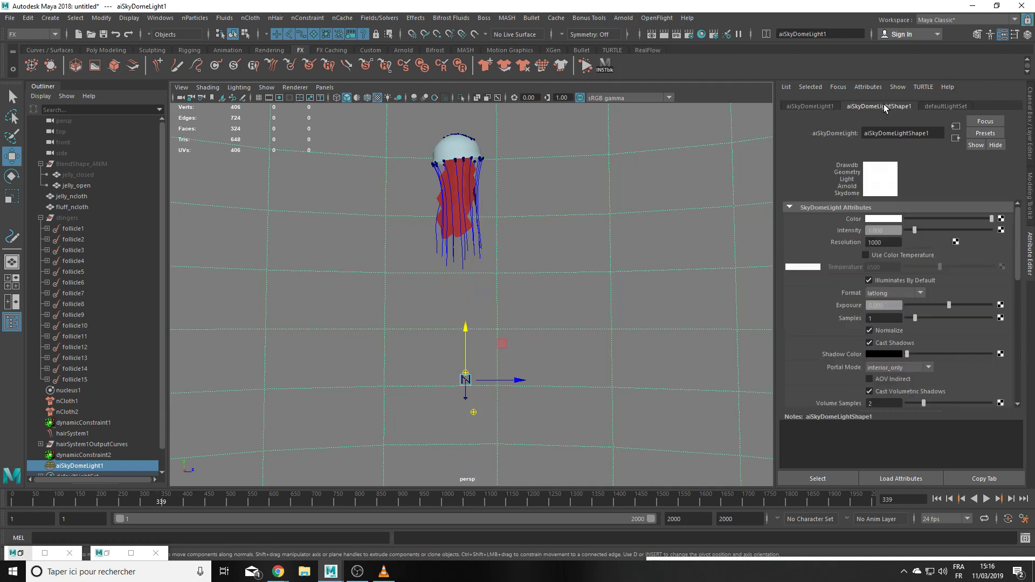
click(1001, 218)
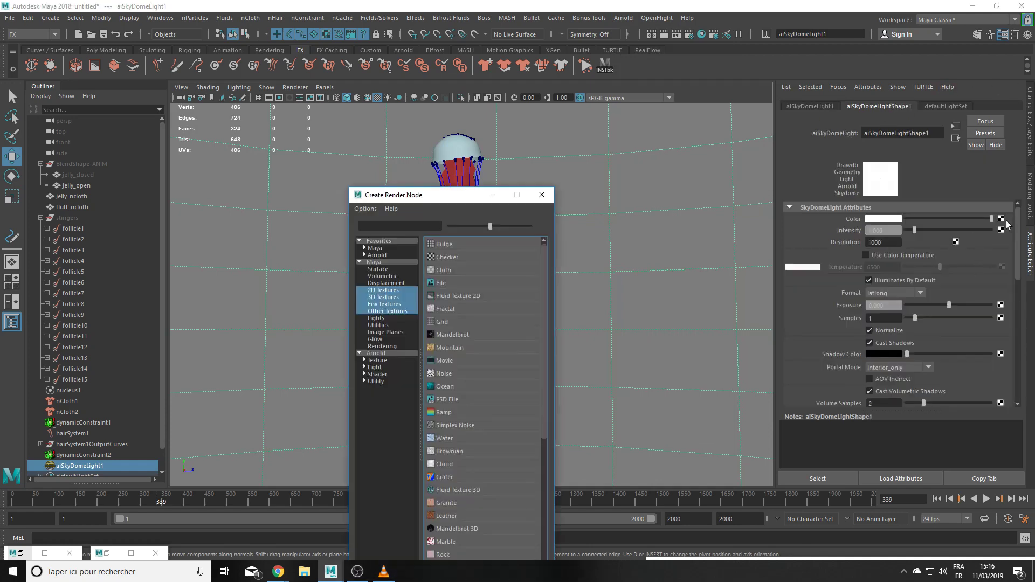
click(468, 411)
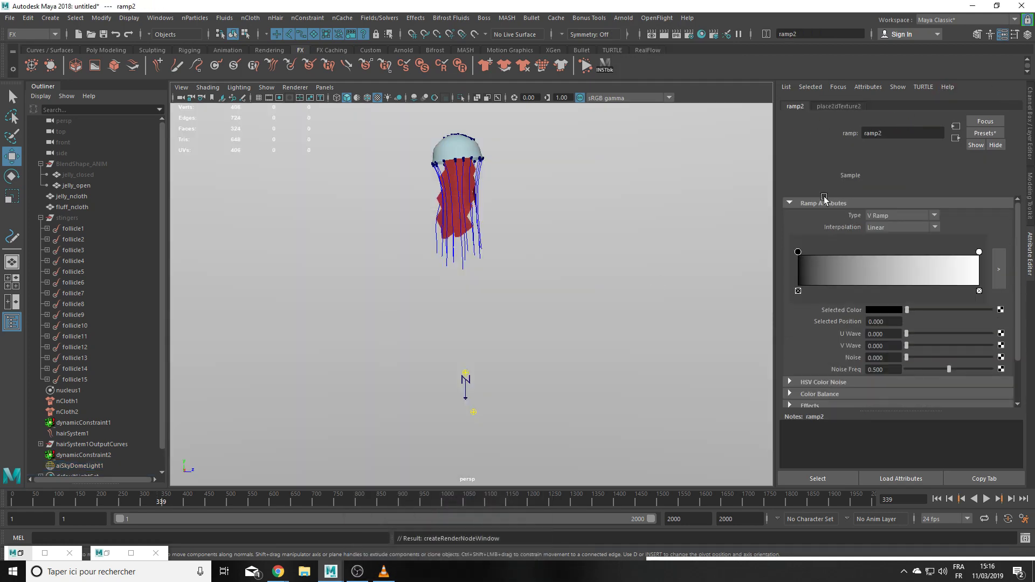
Step: Set the ramp's first color to a near-black blue with hue 225.64, saturation 0.609 and value 0.009
click(880, 308)
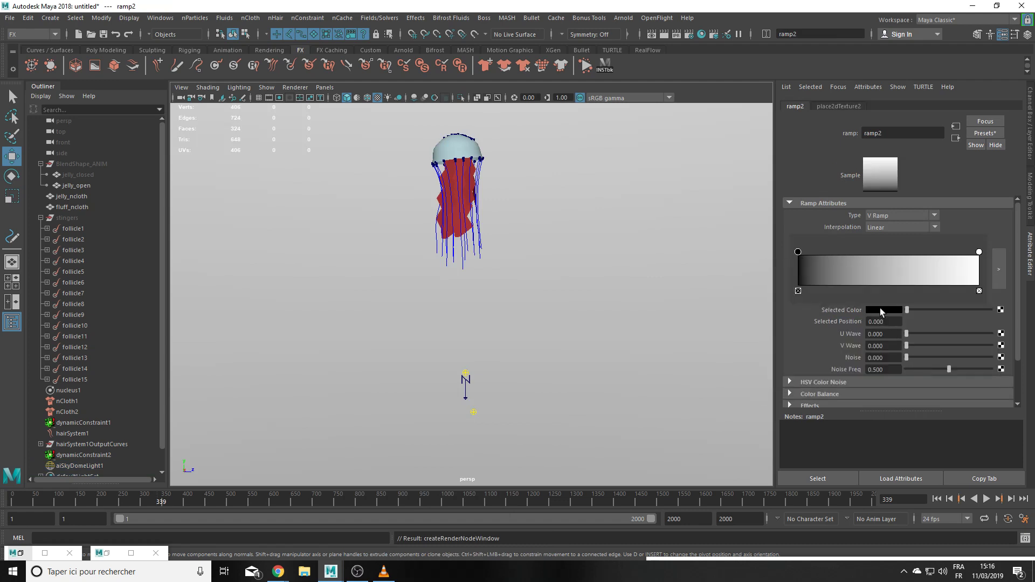
click(879, 309)
drag(936, 330, 962, 308)
drag(830, 364, 833, 363)
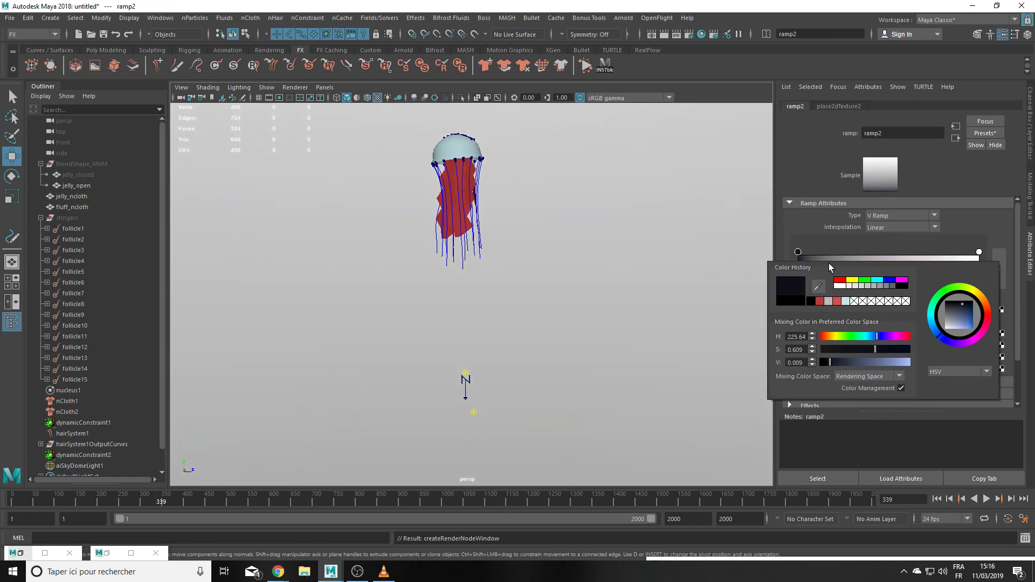
Step: Add a medium blue color stop near the middle of the ramp, at position 0.473
click(883, 260)
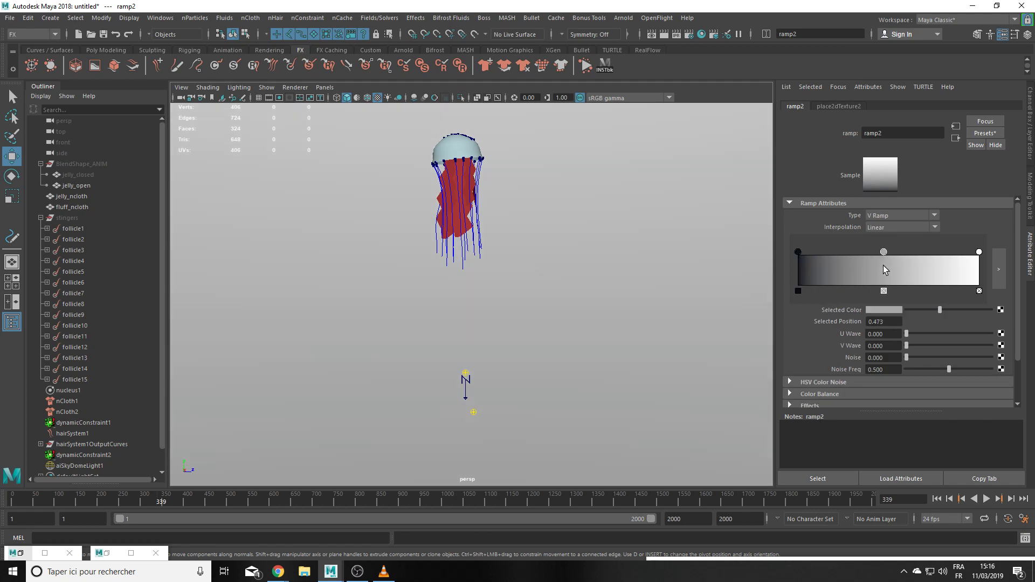
click(891, 312)
click(910, 354)
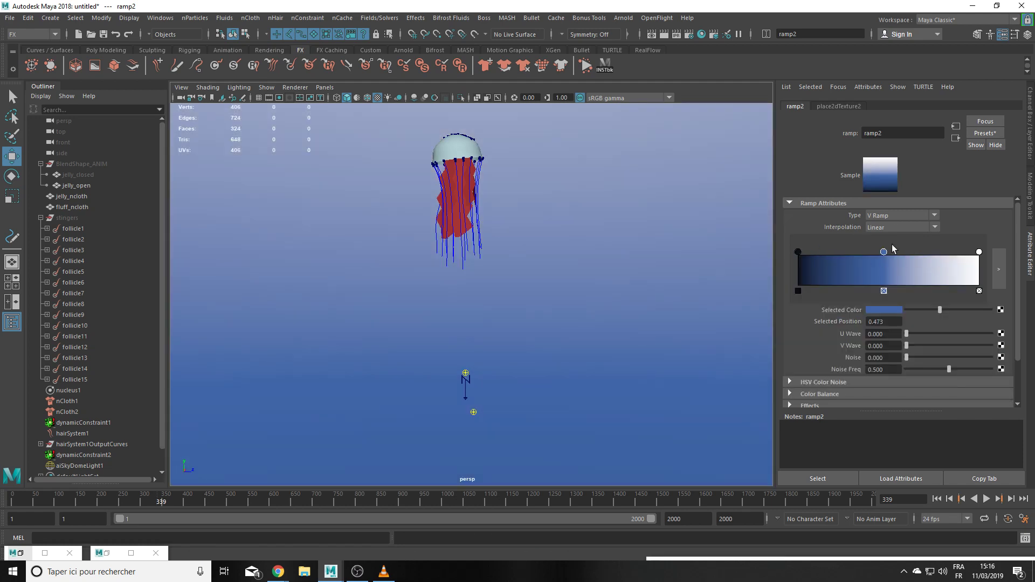
Step: Rebalance the ramp with a lighter blue stop at 0.893, the middle blue at 0.571 and the dark stop at 0.185
drag(893, 260, 960, 251)
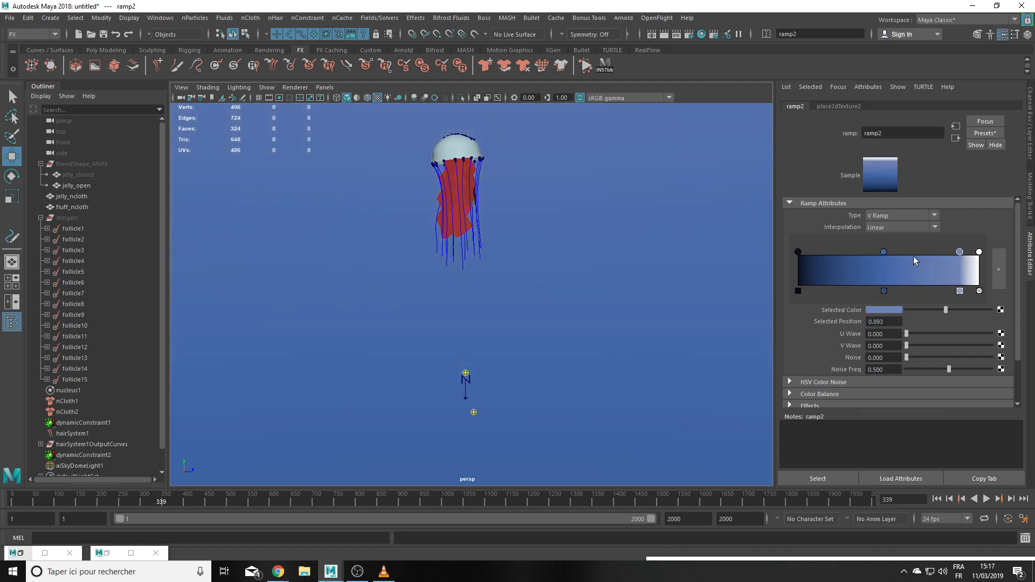
drag(884, 252, 901, 251)
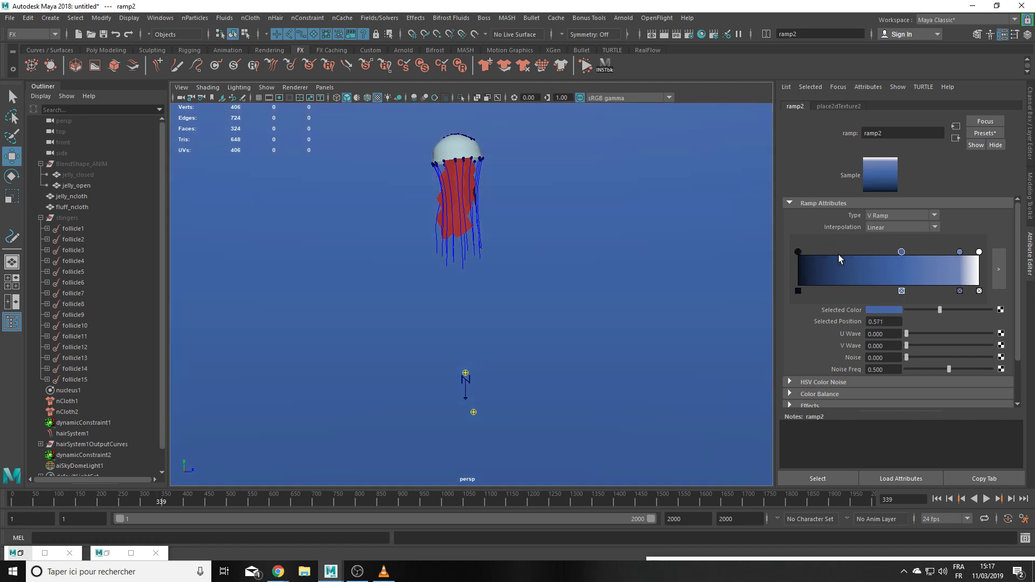
drag(799, 251, 831, 251)
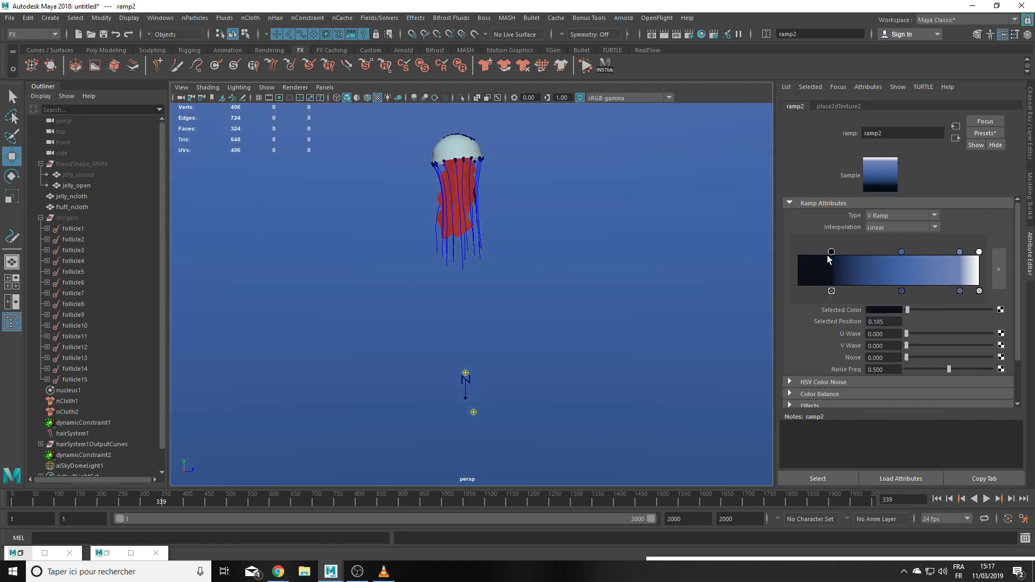
Step: Frame the jellyfish more closely and open the Arnold RenderView
alt+drag(574, 312, 550, 345)
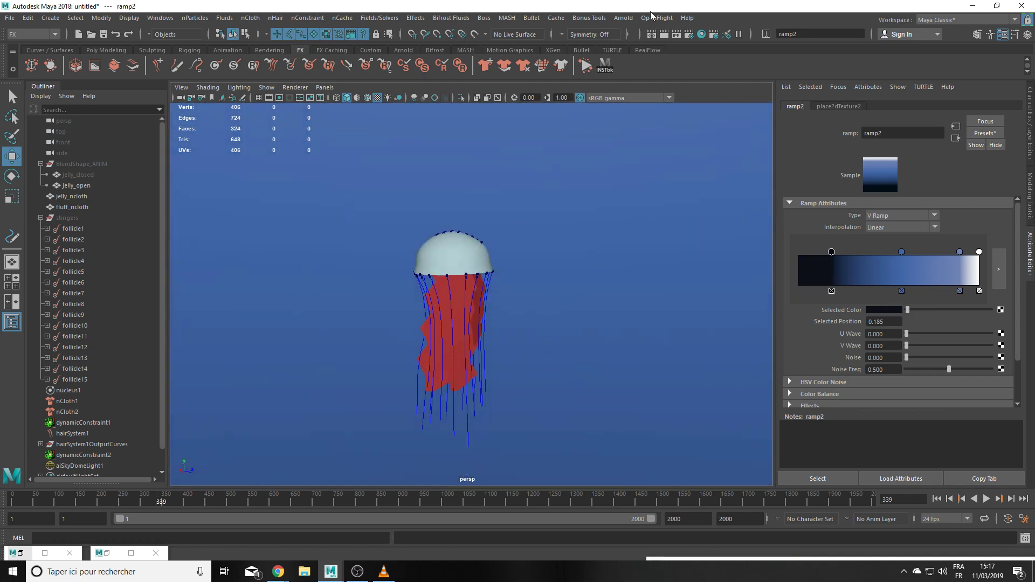
click(628, 17)
click(642, 44)
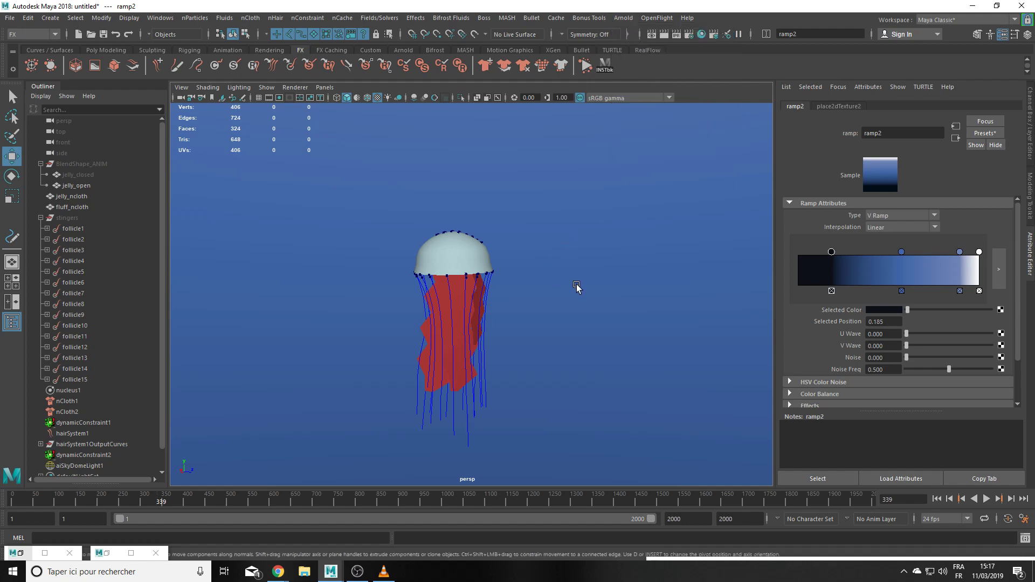
right_click(112, 554)
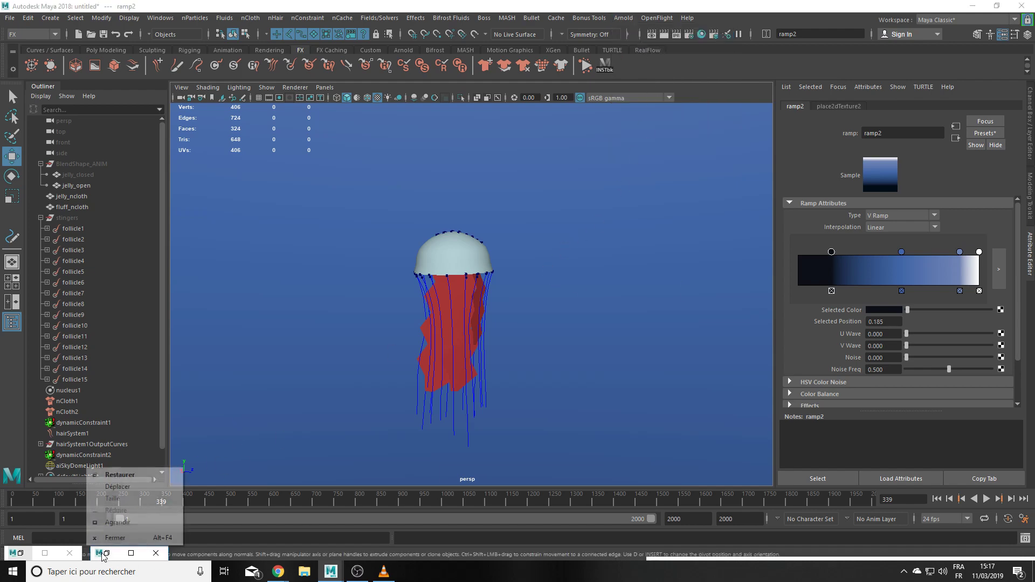
click(108, 554)
click(108, 554)
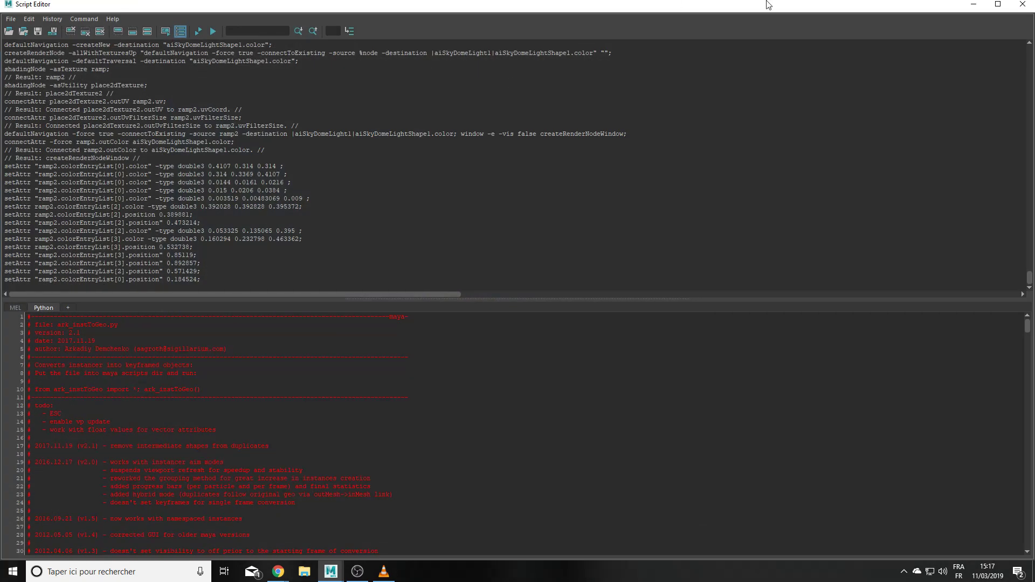
click(1023, 4)
Step: Inspect the rendered jellyfish up close in the Arnold RenderView, then put the render window away
click(19, 552)
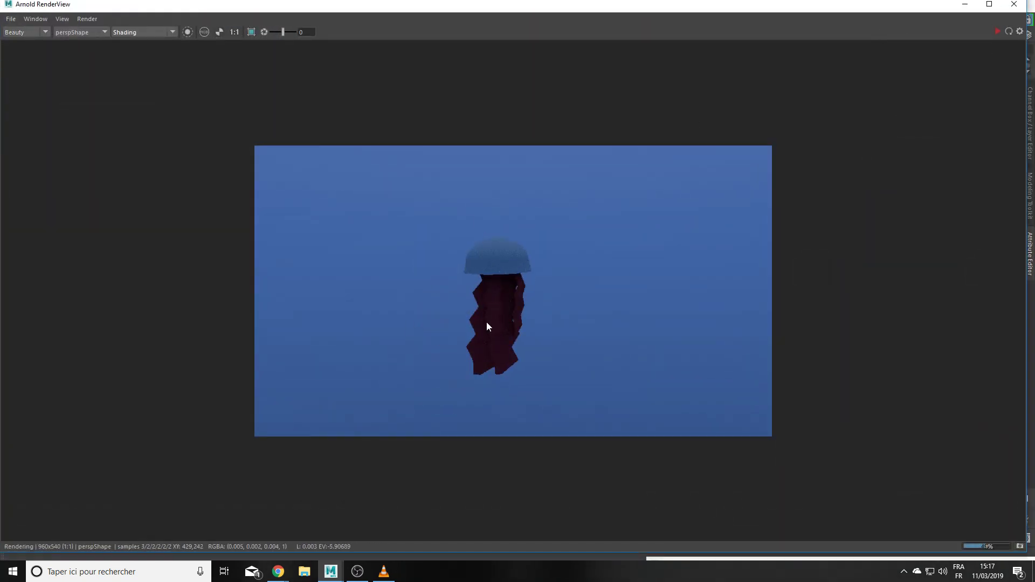
scroll(481, 351, up, 3)
scroll(519, 281, down, 1)
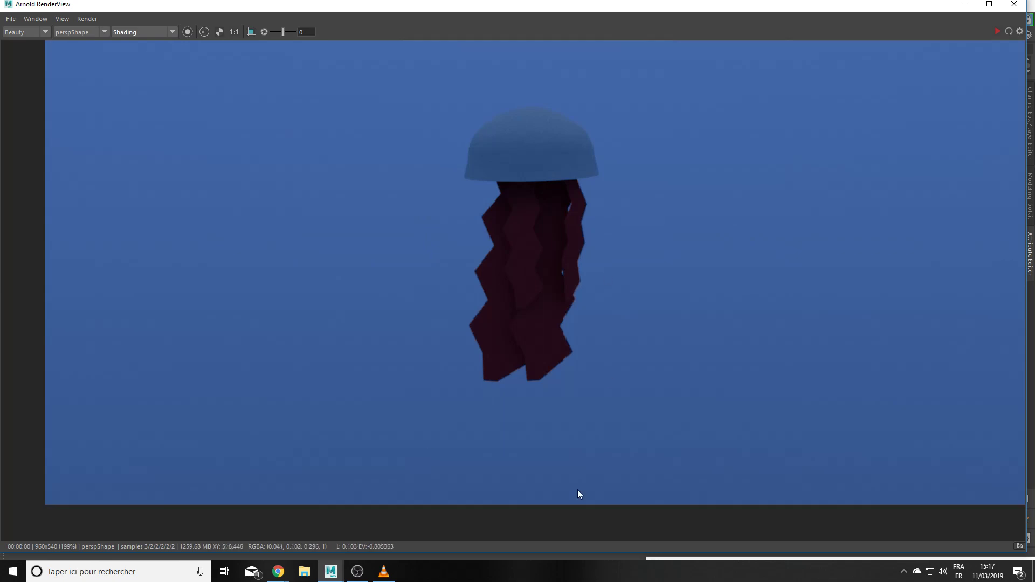
double_click(669, 10)
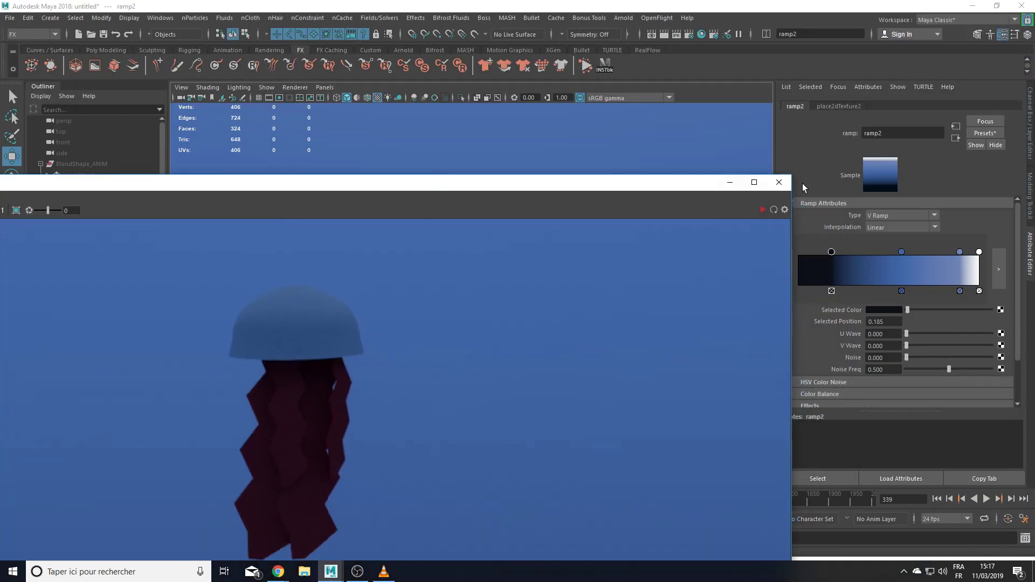
click(729, 182)
Step: Display the Arnold render settings of one of the stinger output curves
scroll(99, 435, down, 1)
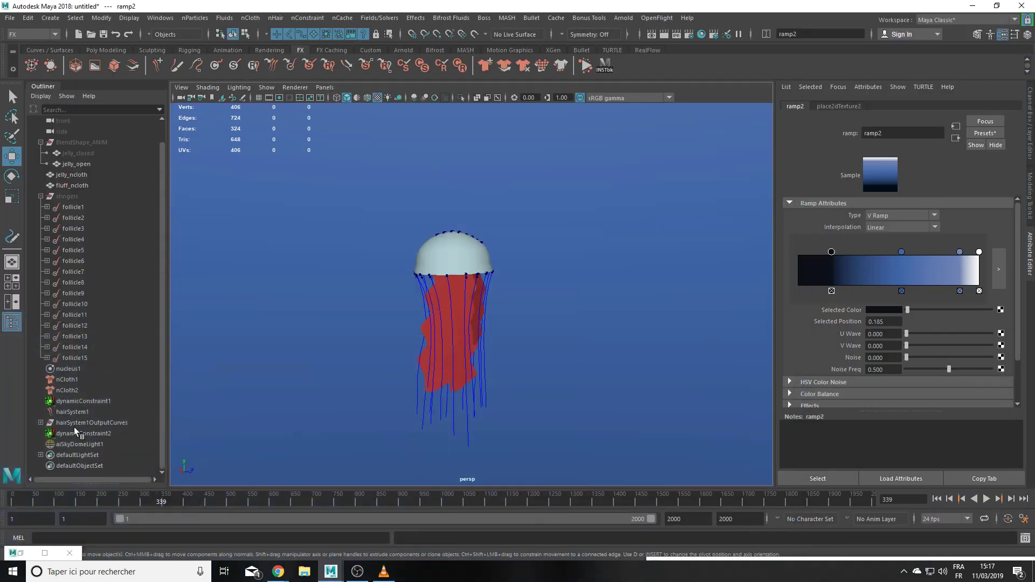
click(452, 426)
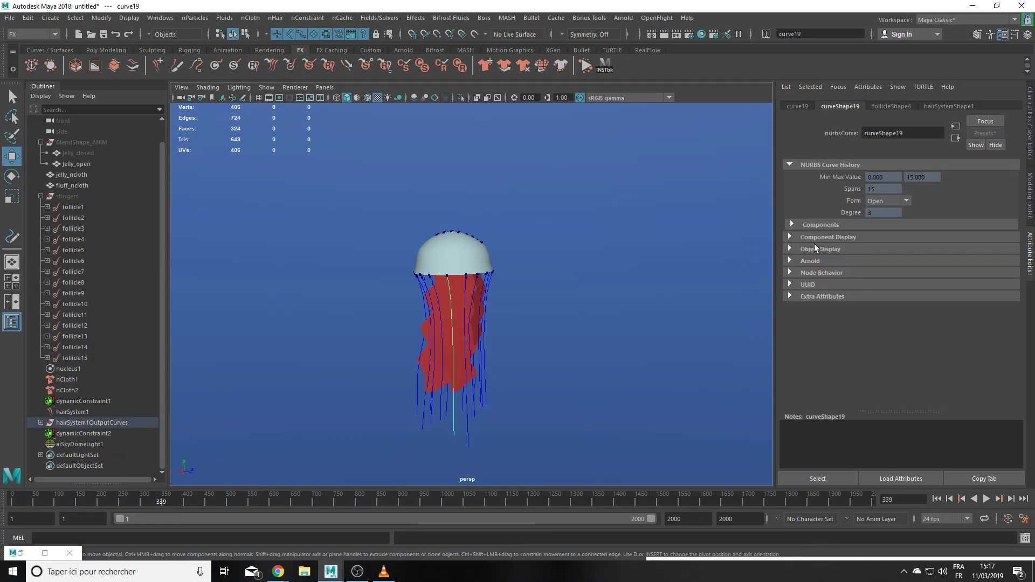
click(811, 261)
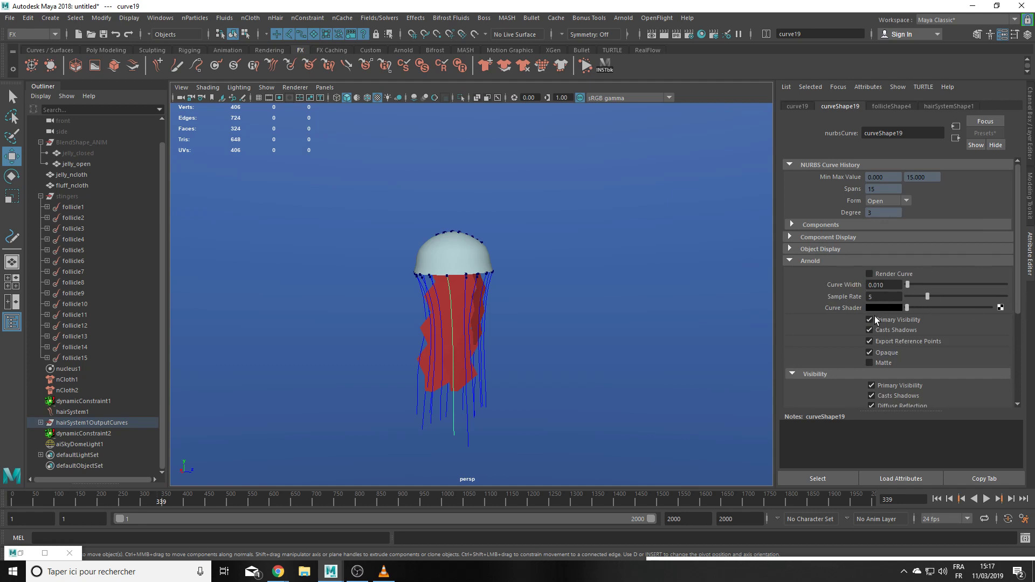
Step: Create an Arnold Curve Collector from curve30, the last curve in the hairSystem1OutputCurves group
click(40, 422)
scroll(147, 415, down, 5)
click(80, 413)
click(78, 421)
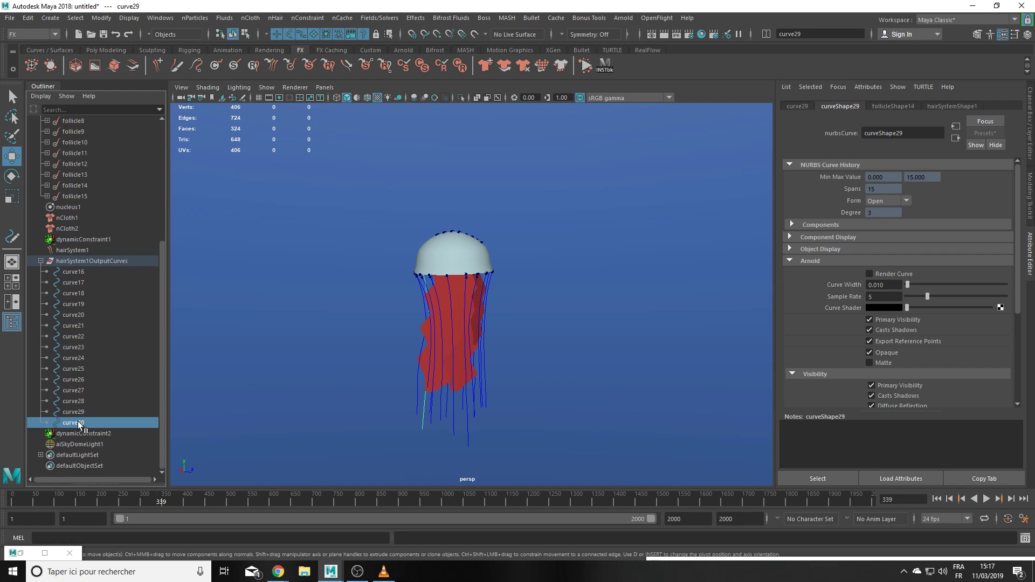
click(620, 20)
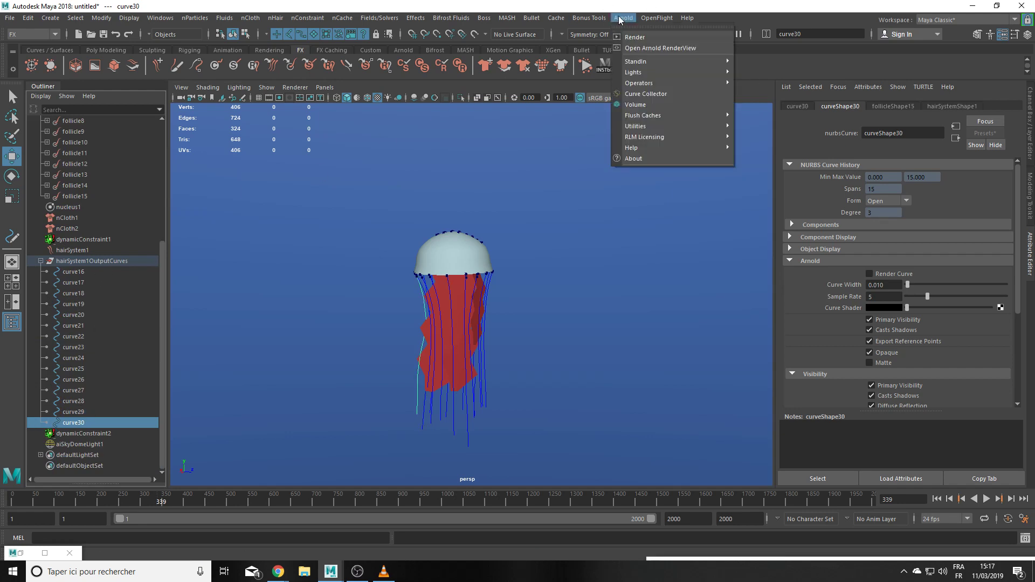
click(660, 93)
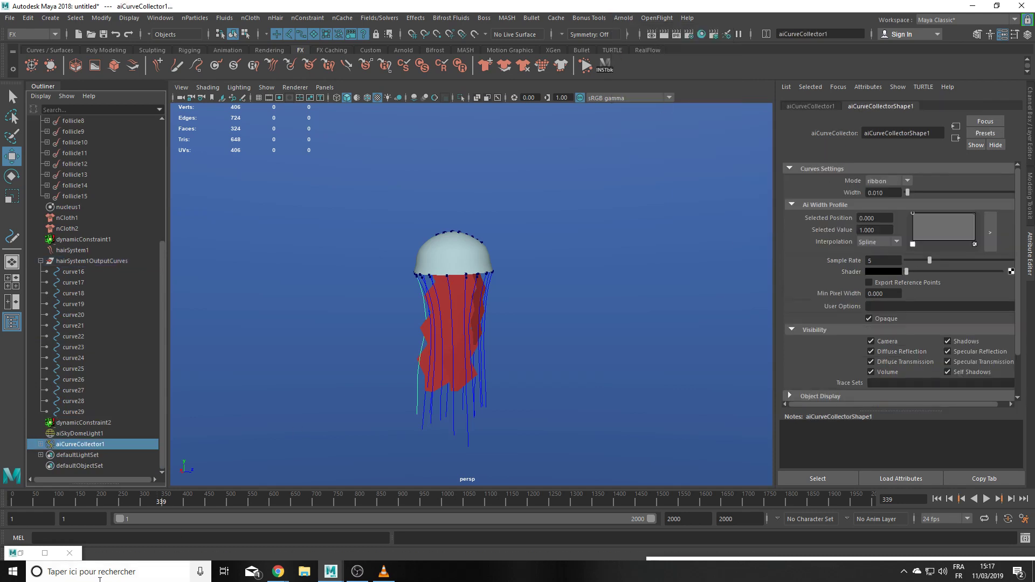
Step: Move curve16 through curve29 from the hairSystem1OutputCurves group into the Arnold curve collector
click(96, 273)
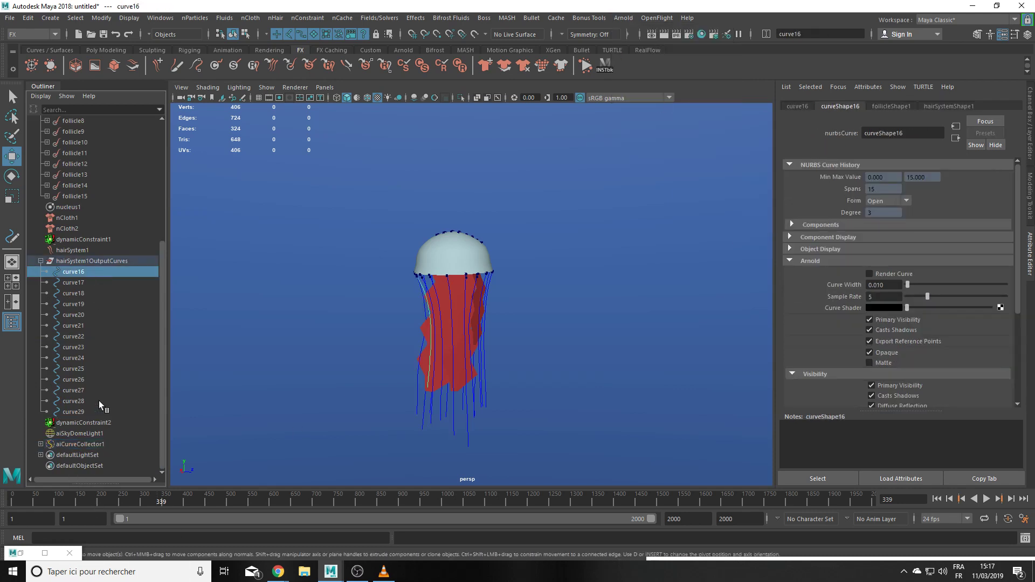
shift+click(88, 412)
middle_drag(85, 387, 83, 443)
click(40, 444)
Step: Set the curve collector's Mode to thick and its Width to 0.1, refreshing the Arnold render to show the stingers
click(95, 440)
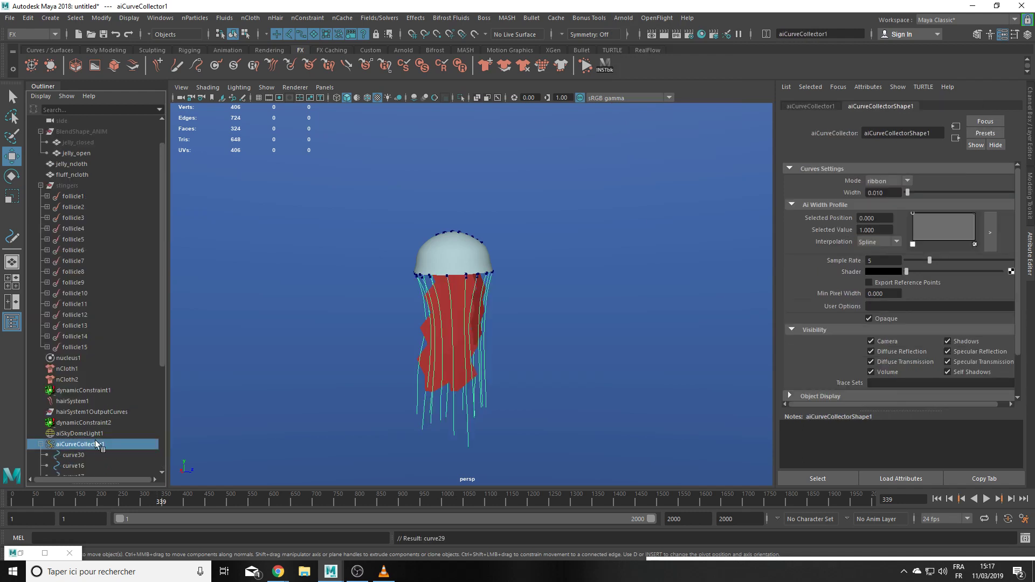
click(23, 553)
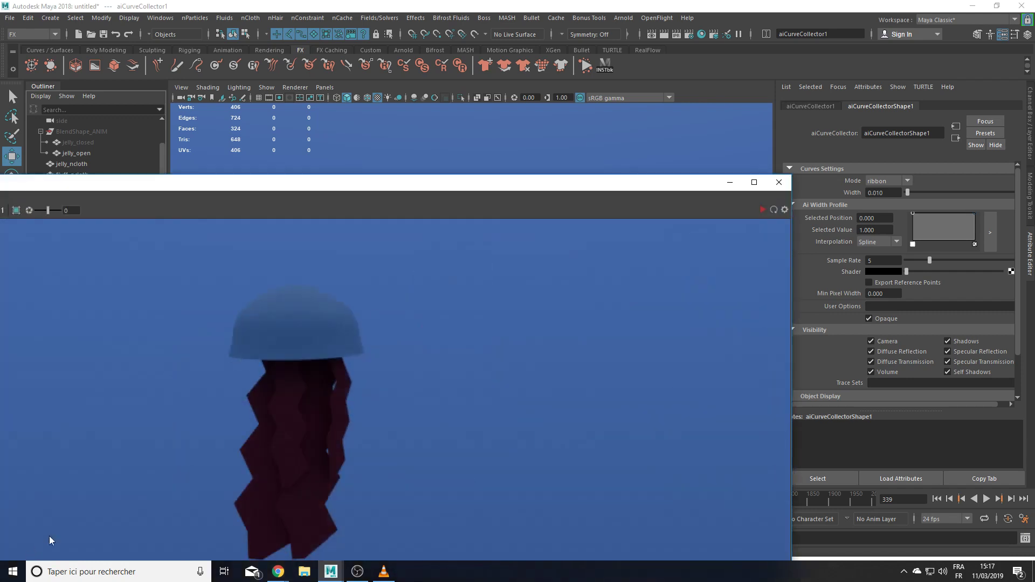
click(774, 209)
click(888, 181)
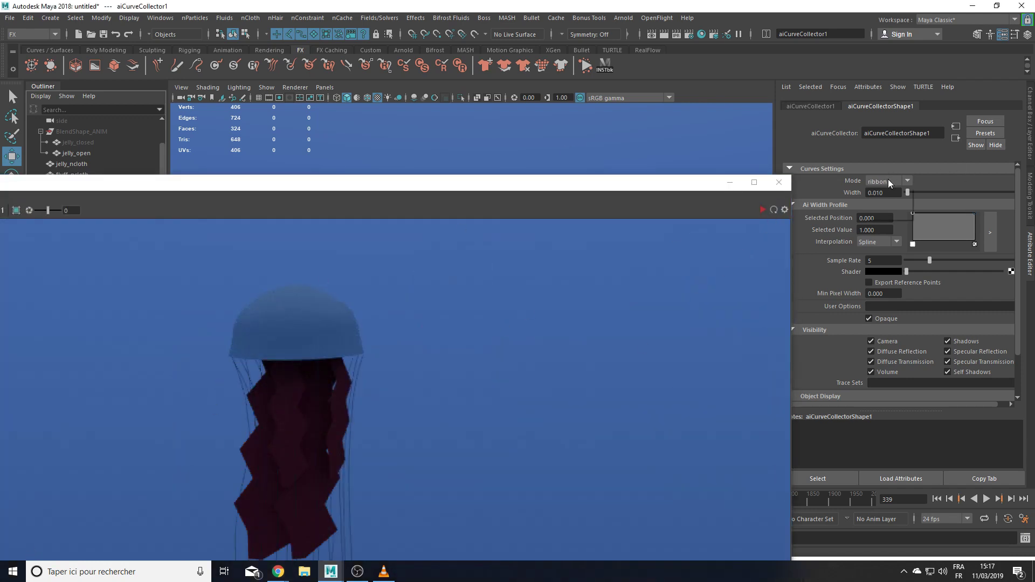
click(889, 193)
text(0.1)
key(Return)
click(758, 211)
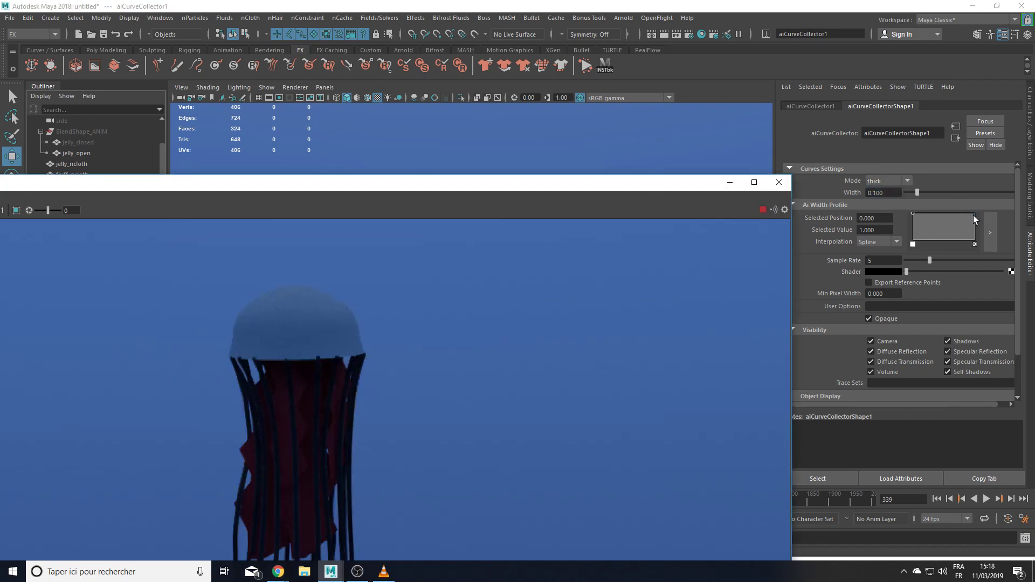
Step: Taper the stingers by lowering the end point of the curve collector's width profile to 0.1, and stop the live Arnold render
drag(976, 213, 974, 236)
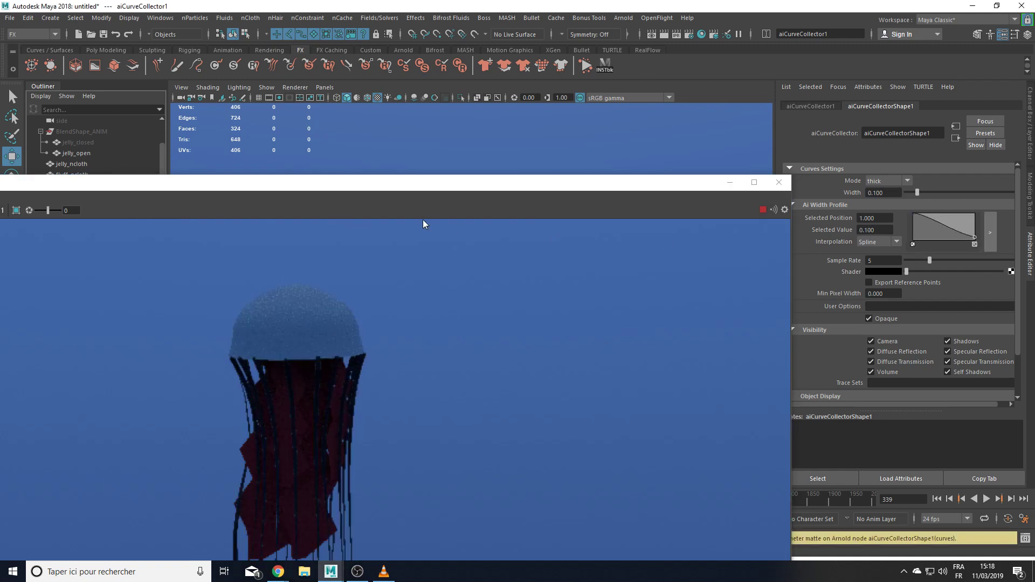
drag(469, 182, 446, 86)
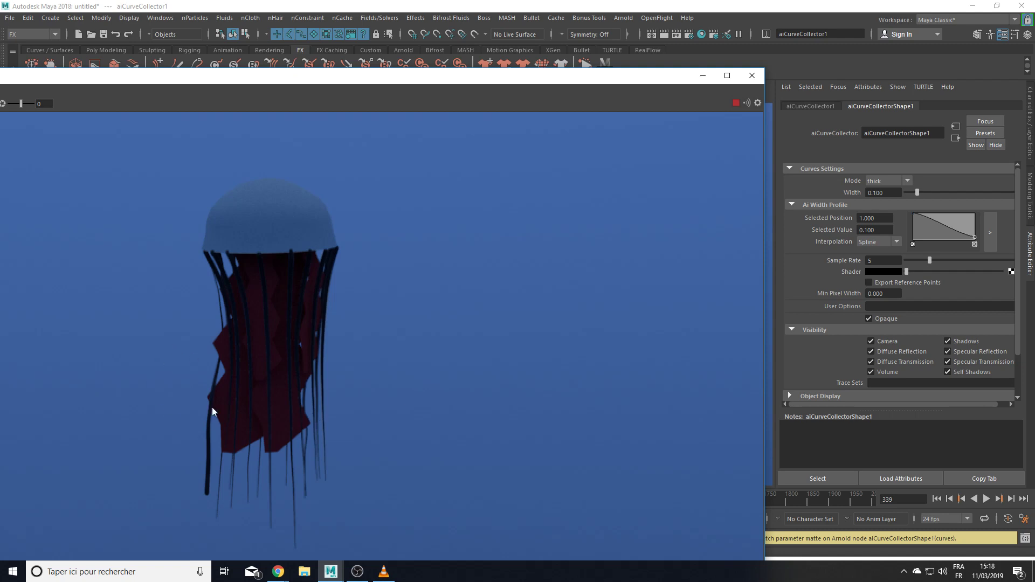
drag(648, 82, 551, 92)
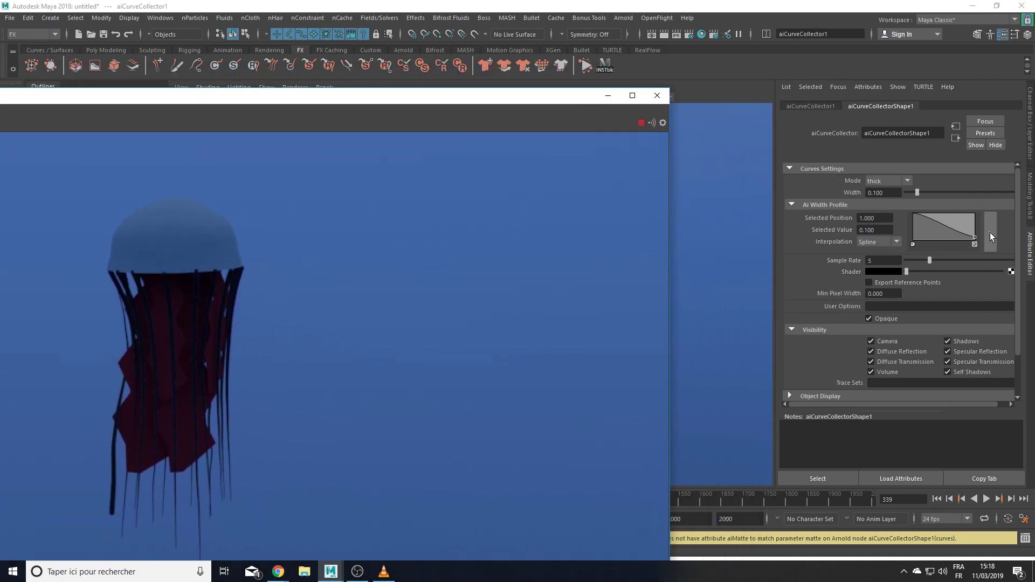
click(643, 125)
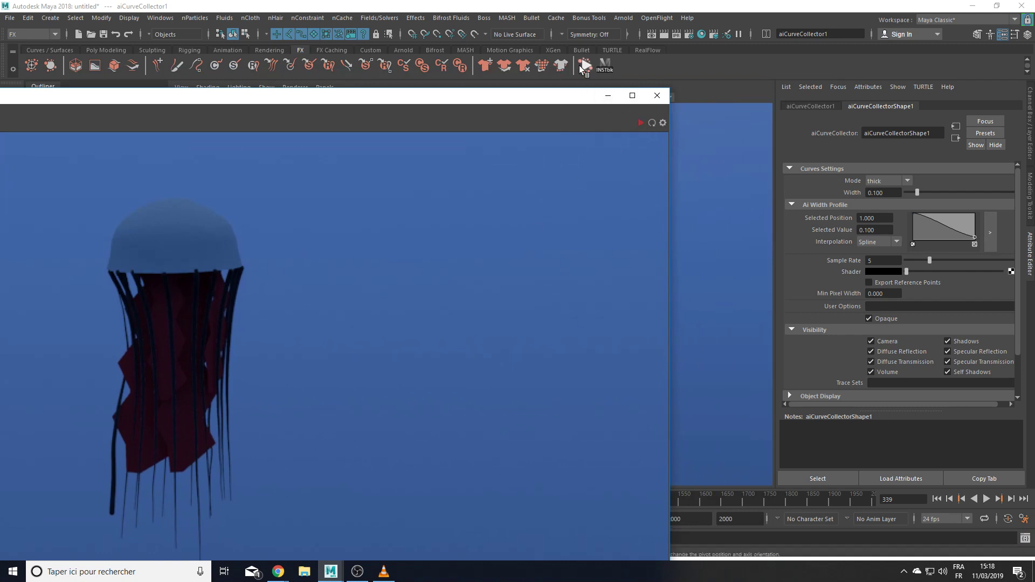
Step: Connect a new aiStandardSurface material to the curve collector's Shader attribute
drag(568, 97, 546, 412)
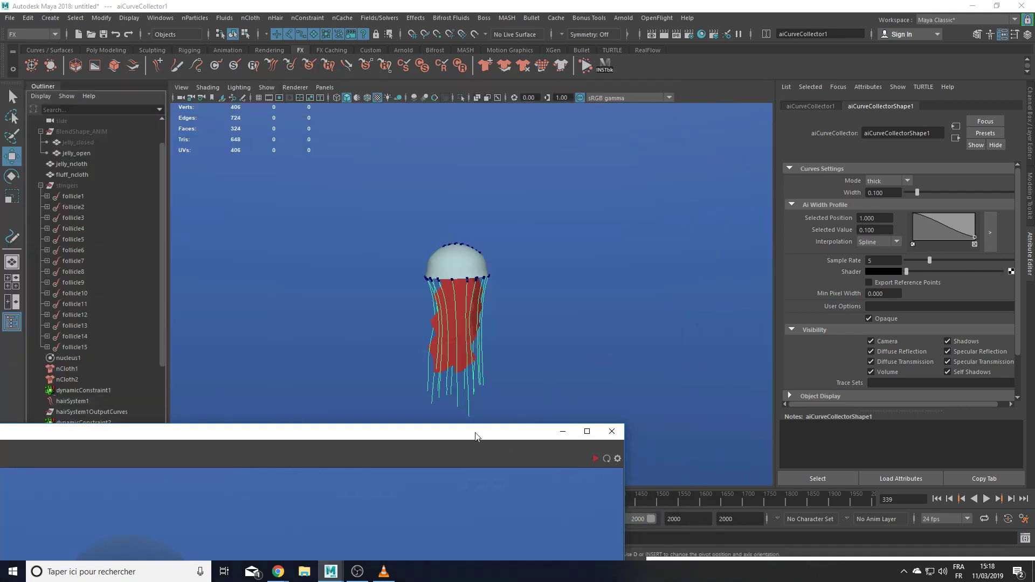
drag(475, 438, 601, 169)
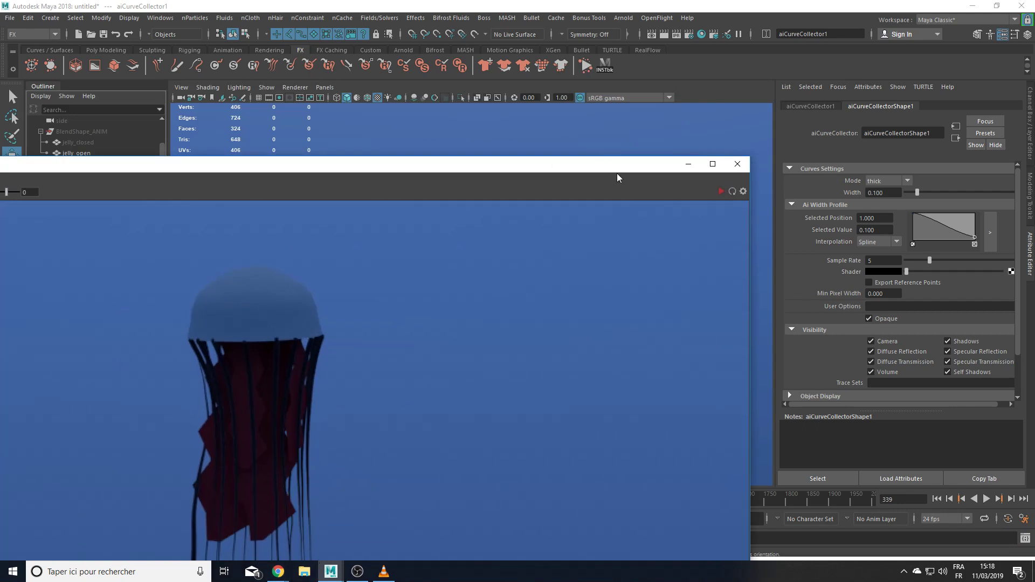
drag(618, 171, 523, 556)
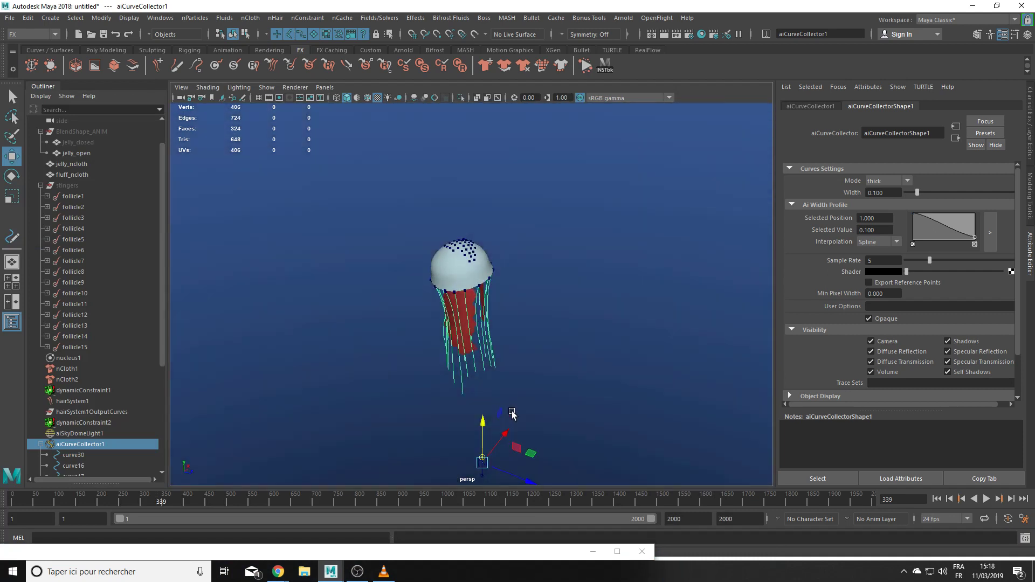
click(613, 546)
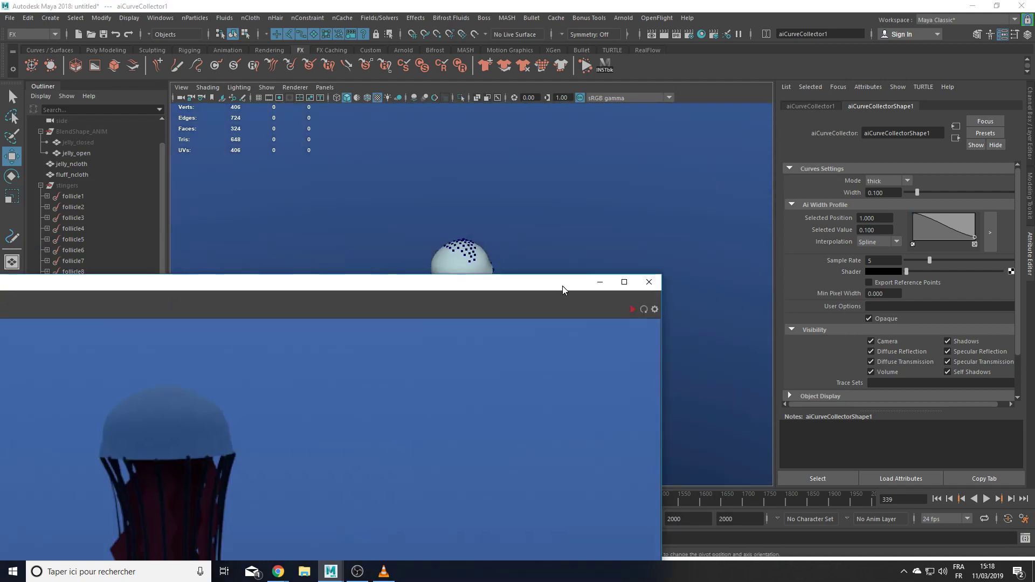
click(1010, 271)
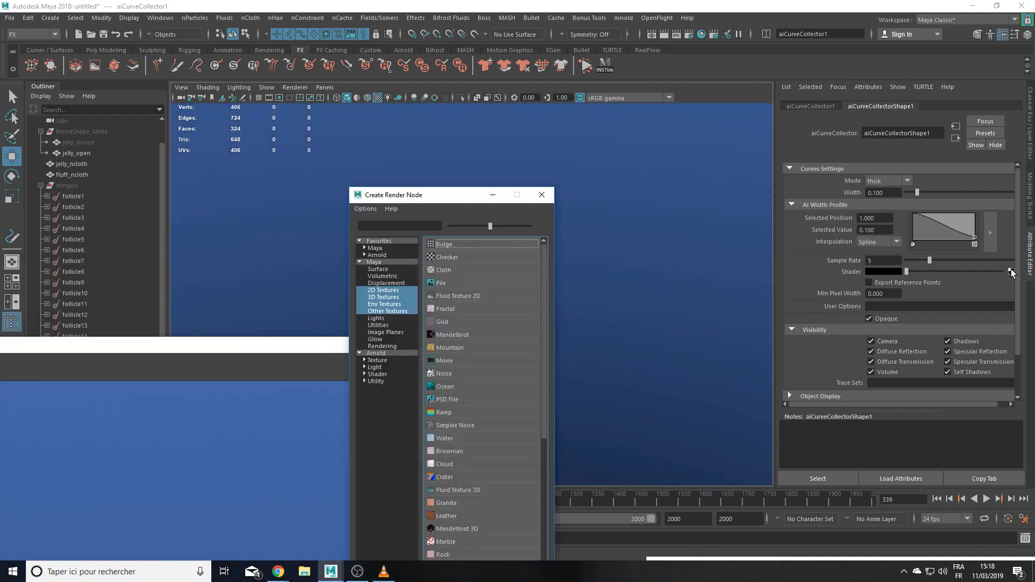
click(377, 353)
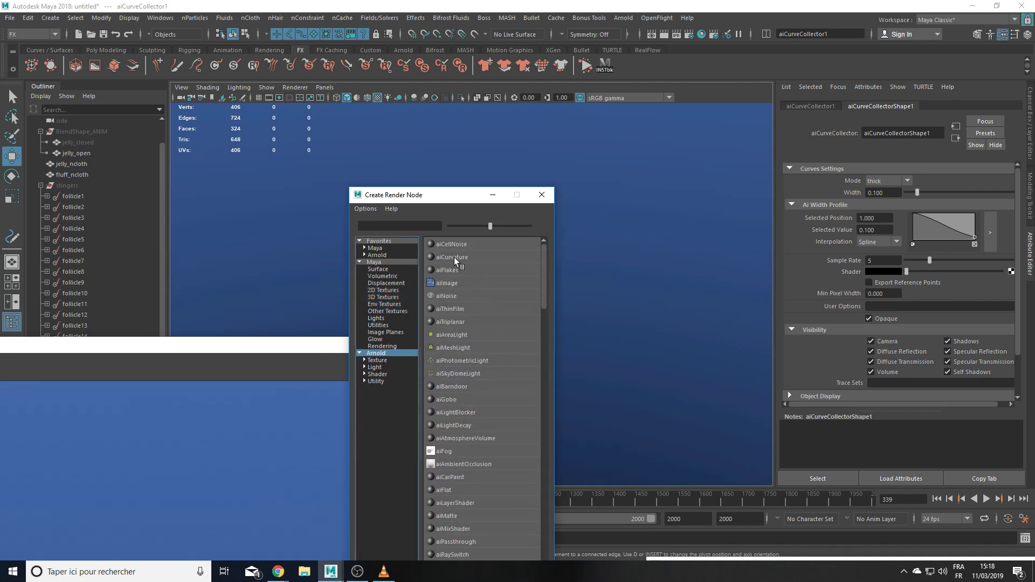
scroll(462, 356, down, 3)
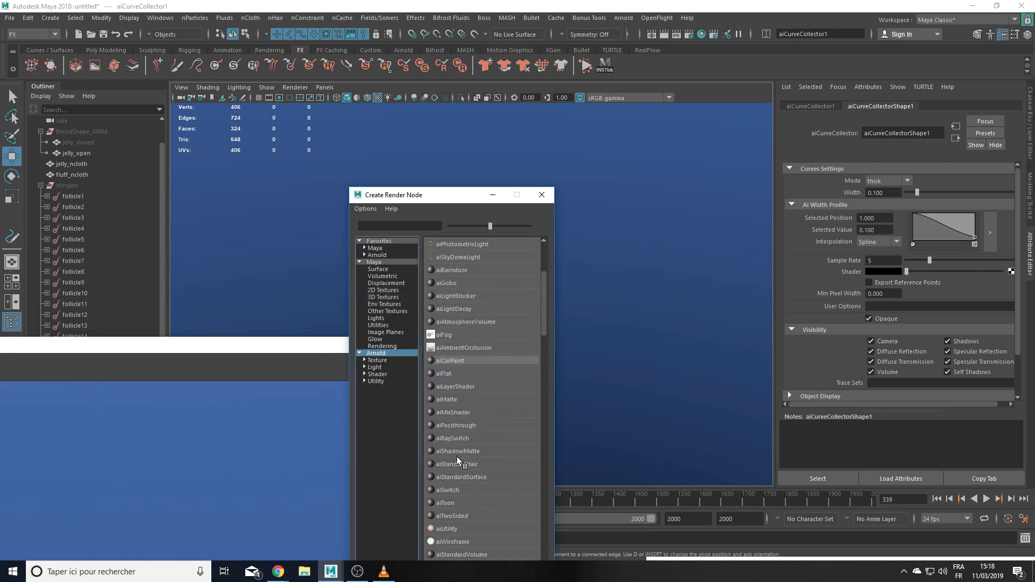
scroll(464, 468, up, 1)
click(478, 516)
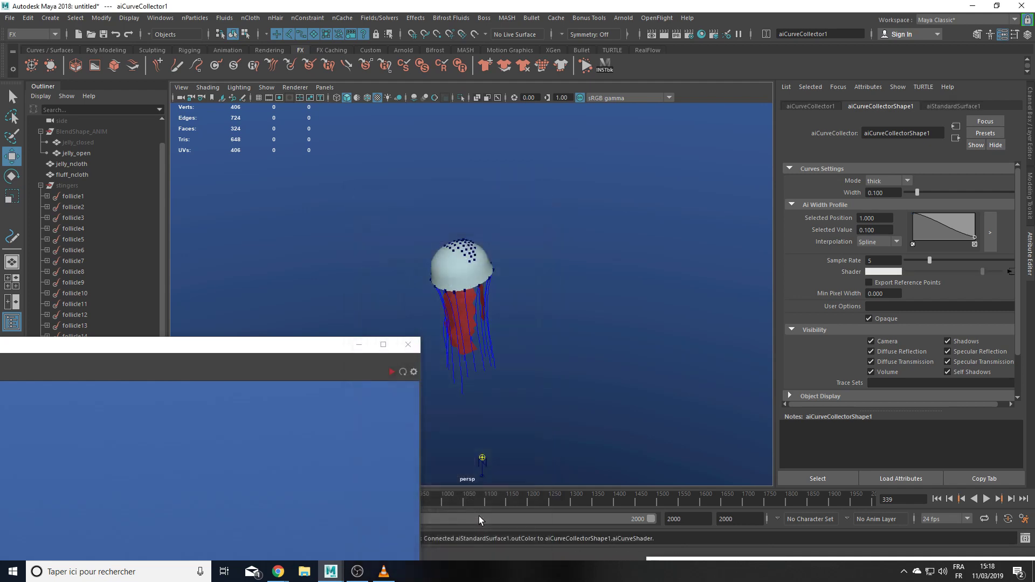
Step: Maximize the Arnold render window and refresh the render to check the stingers with their new shader, restoring the window when done
drag(299, 340, 301, 308)
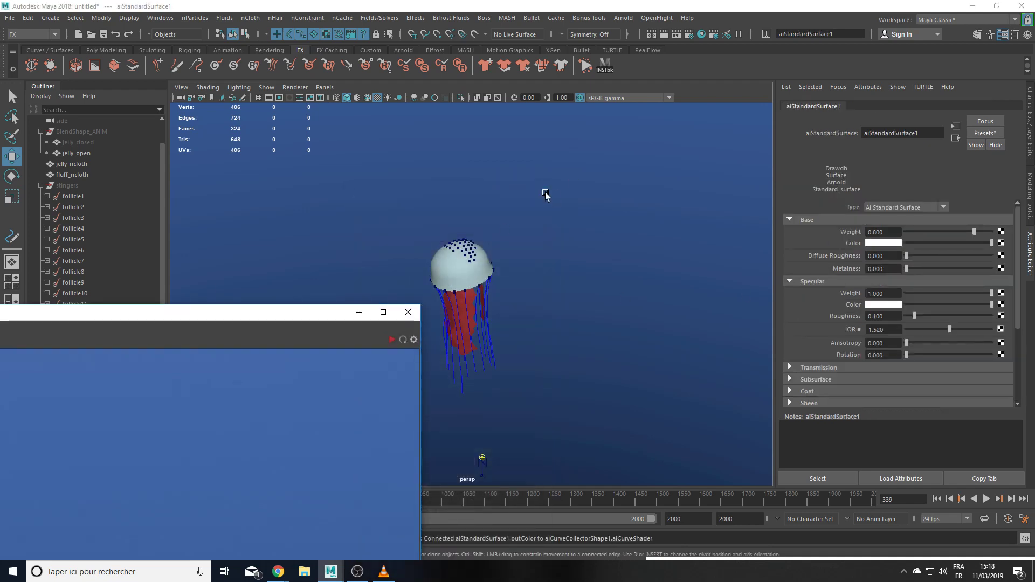
double_click(279, 315)
click(1018, 31)
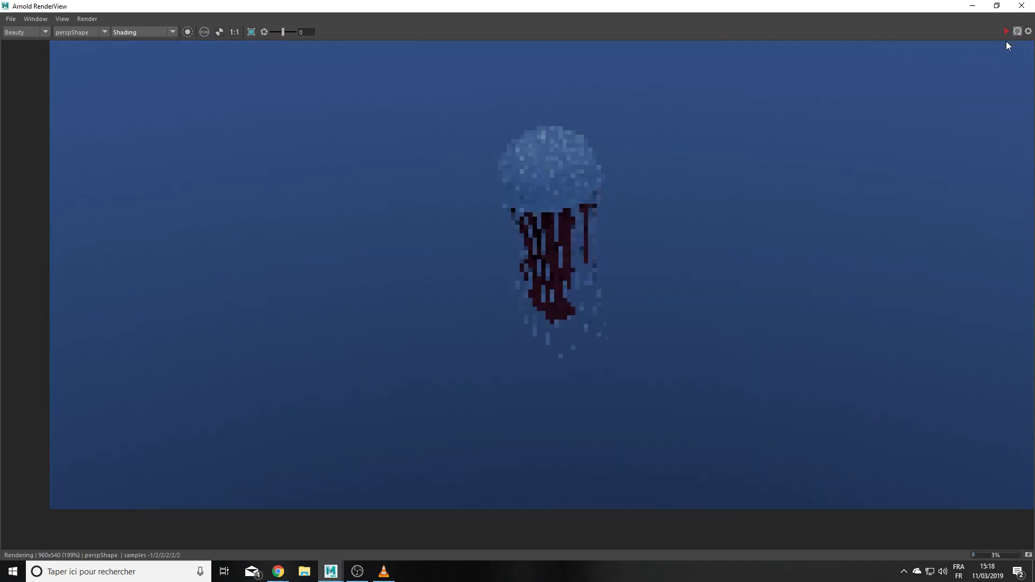
drag(737, 6, 641, 162)
drag(815, 164, 547, 348)
Step: Play back the jellyfish simulation in the perspective viewport with the Arnold render window minimized
click(593, 297)
click(981, 499)
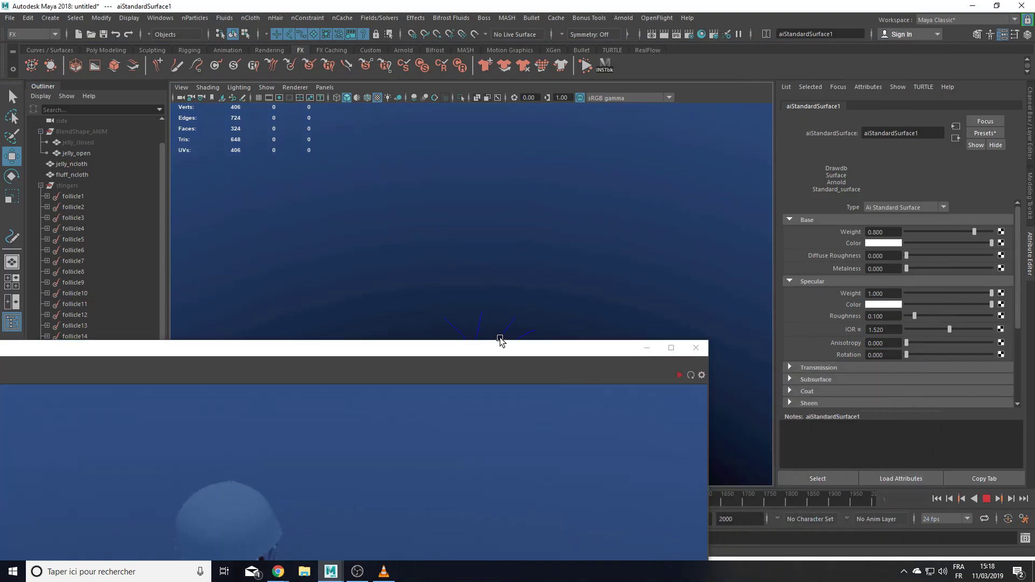
click(647, 348)
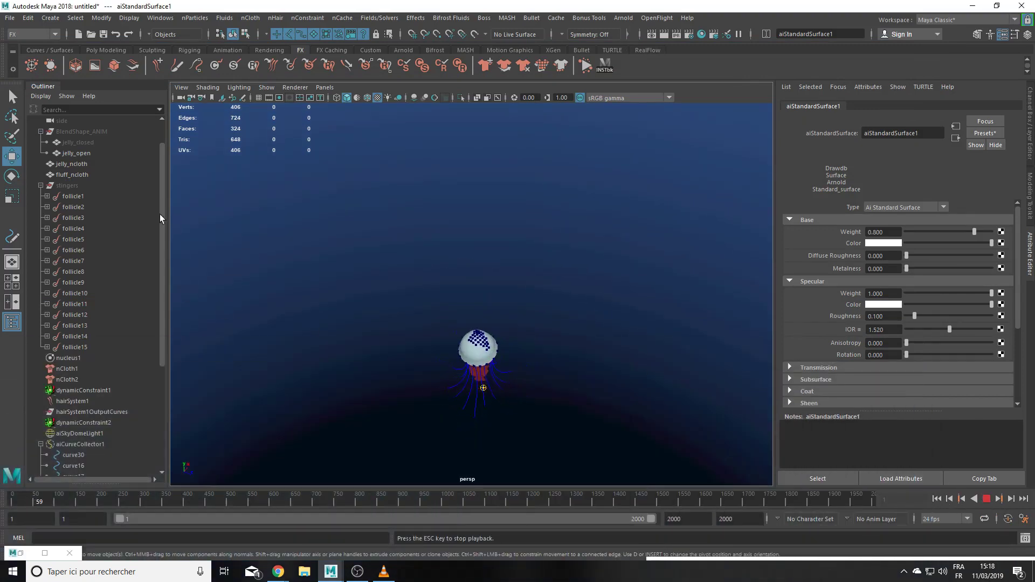